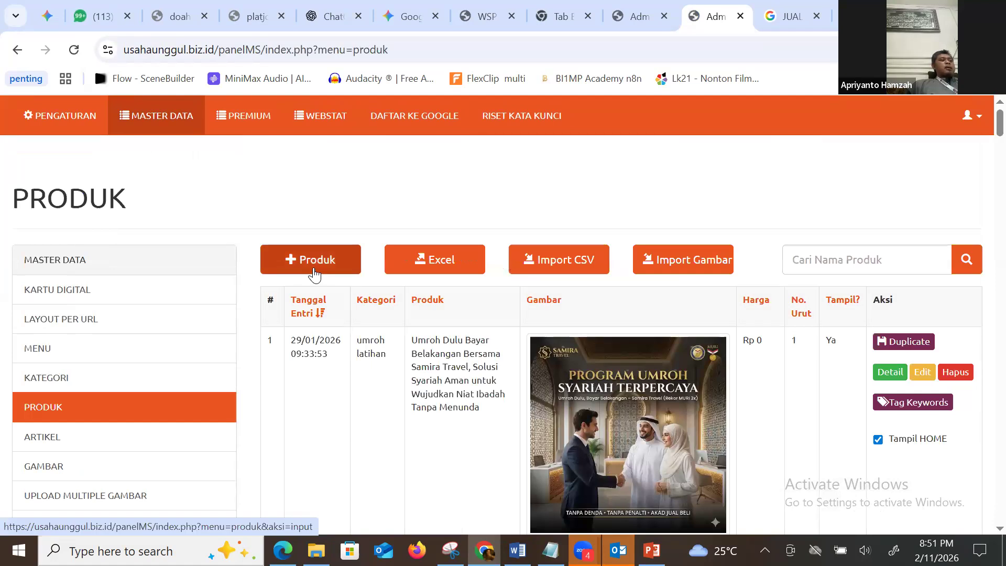
Start a new product entry and set its category to Bimbel Kursus.
{"action": "left_click", "coordinate": [315, 270]}
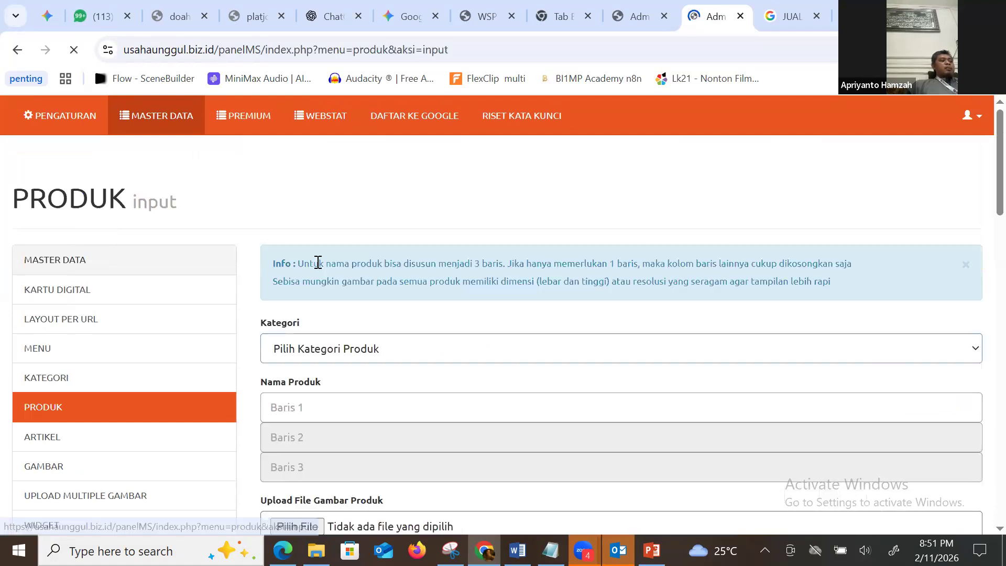
{"action": "scroll", "coordinate": [322, 267], "scroll_direction": "down", "scroll_amount": 2}
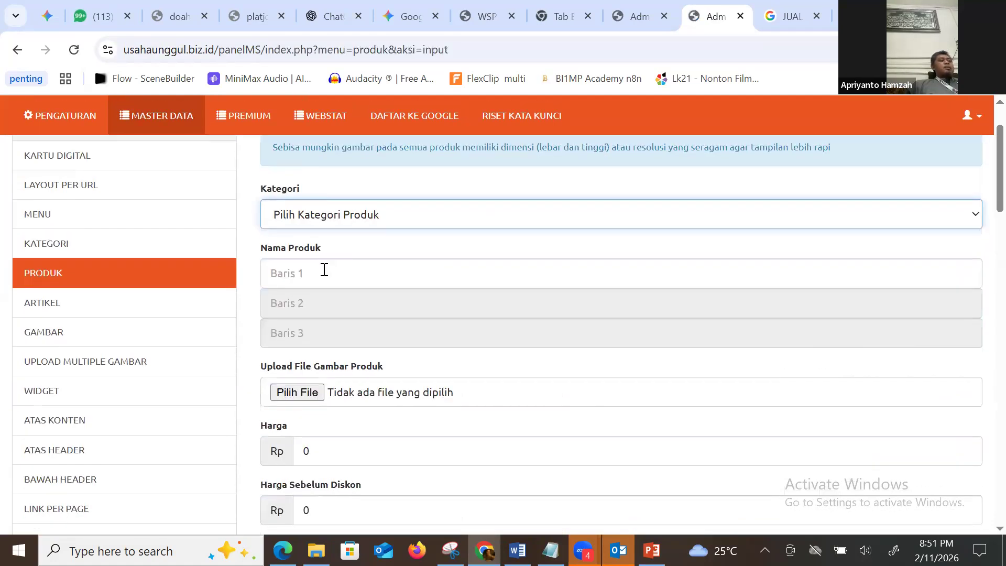
{"action": "left_click", "coordinate": [350, 220]}
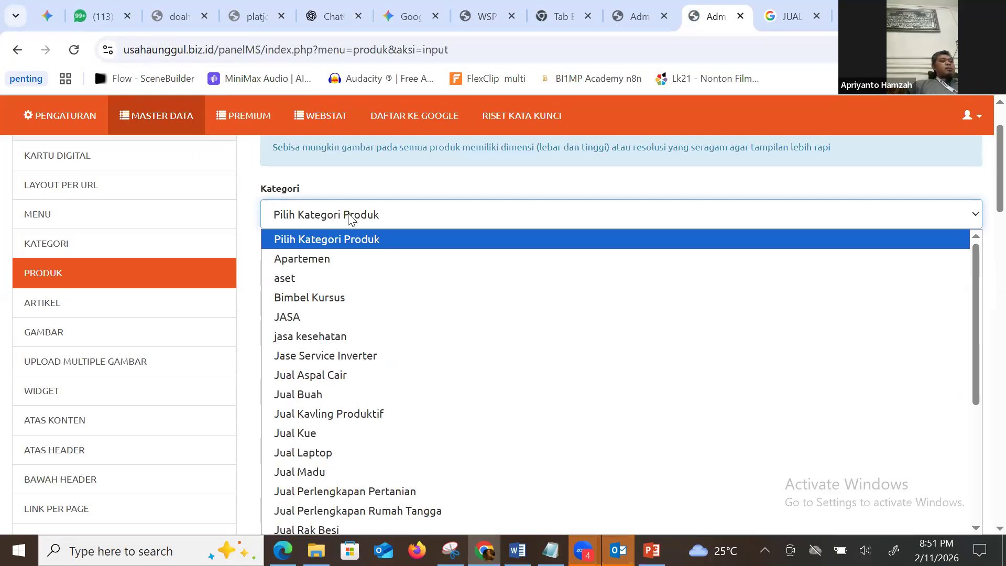
{"action": "left_click", "coordinate": [349, 299]}
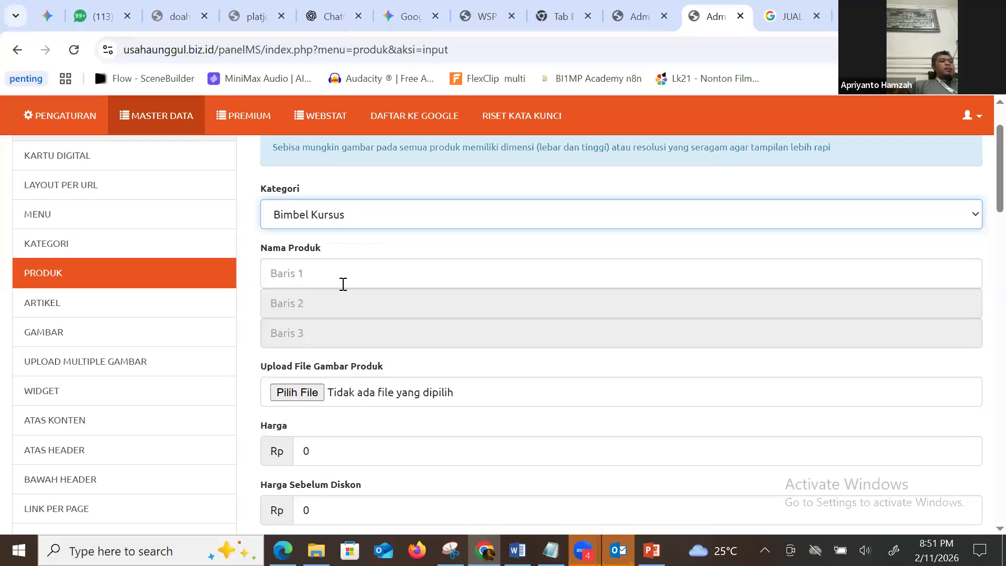
{"action": "scroll", "coordinate": [341, 270], "scroll_direction": "down", "scroll_amount": 7}
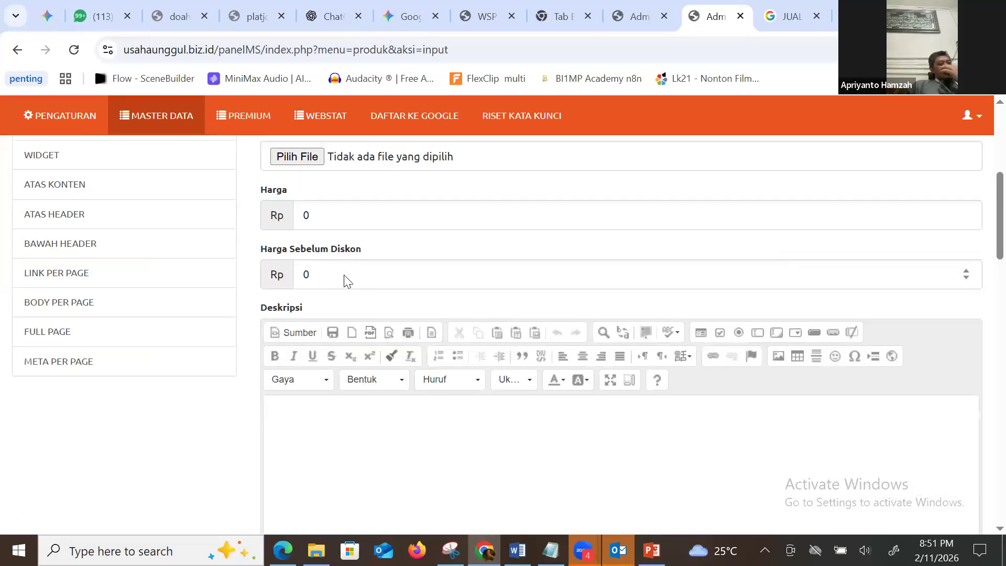
{"action": "scroll", "coordinate": [335, 357], "scroll_direction": "up", "scroll_amount": 7}
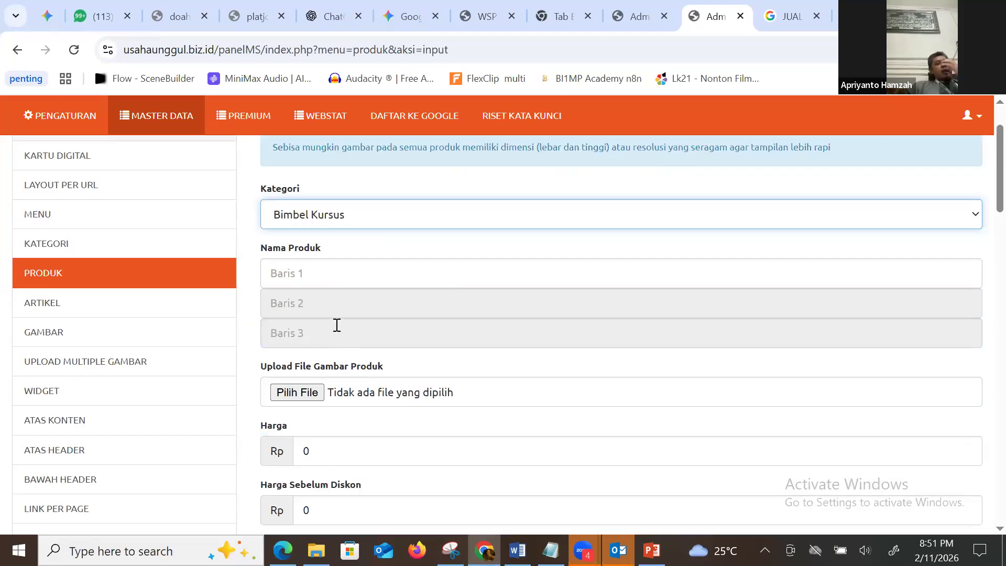
Switch to the Google search results page and load chatgpt.com in its place.
{"action": "left_click", "coordinate": [756, 26]}
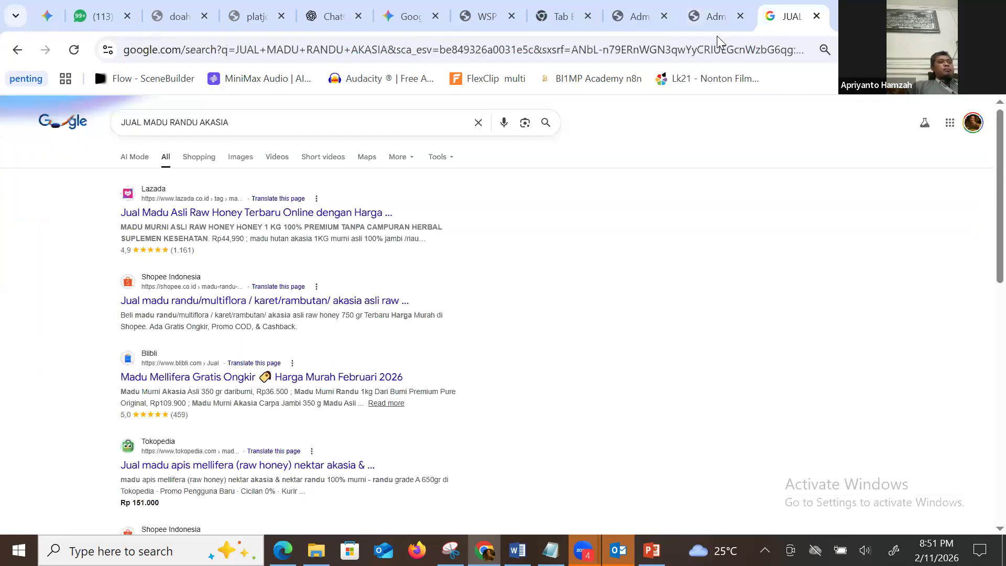
{"action": "left_click", "coordinate": [717, 49]}
{"action": "type", "text": "ch"}
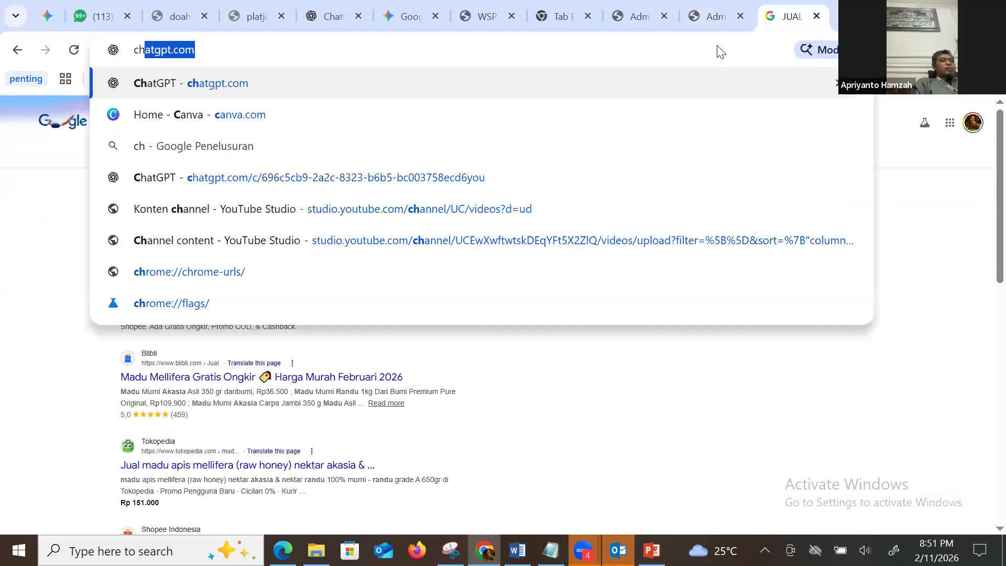
{"action": "key", "text": "Return"}
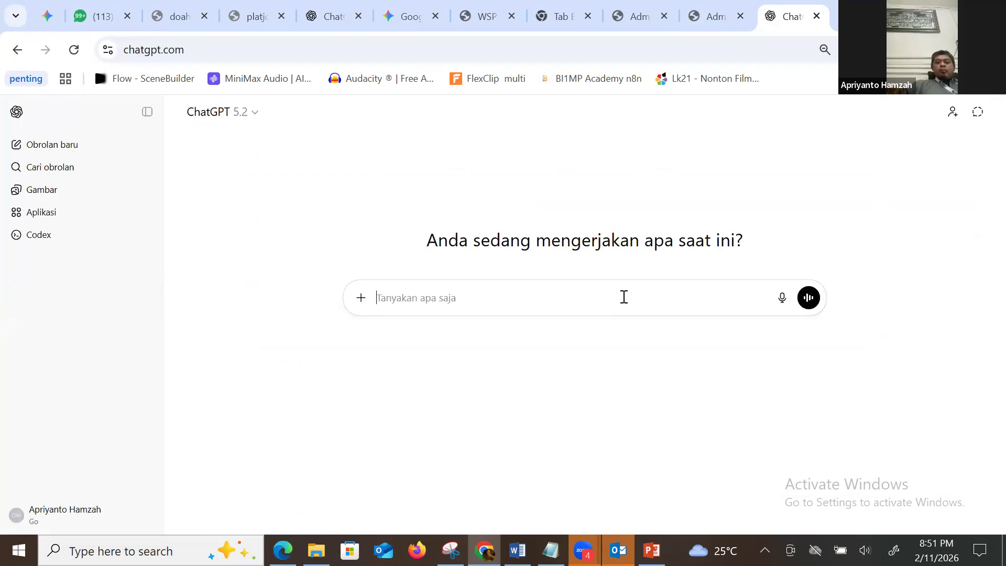
Write the prompt's opening sentence: "saya ingin memasarkan produk bimbel di cilengsi dan sekitarnya, khususnya matemamtika".
{"action": "type", "text": "saya ingin memasarkan pr"}
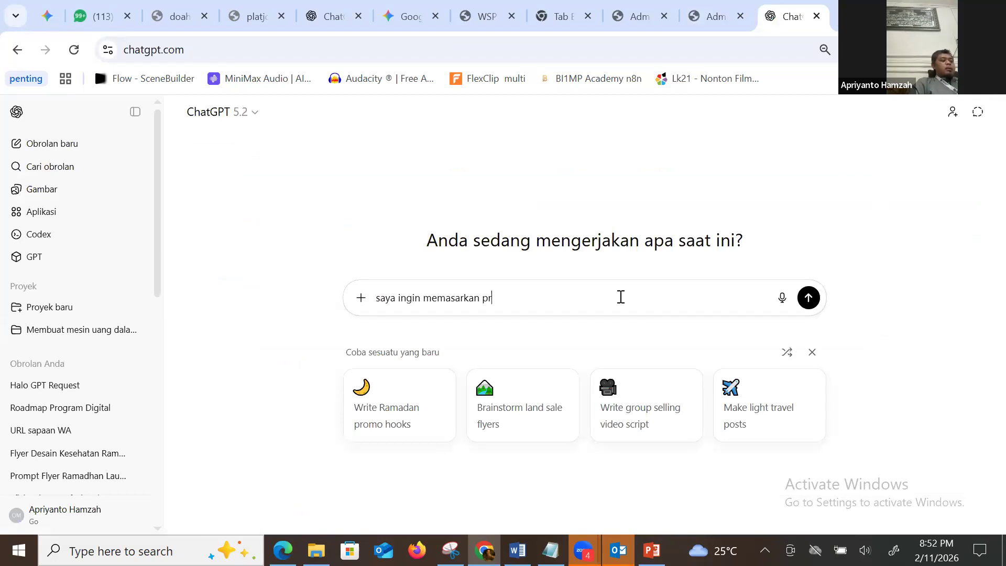
{"action": "type", "text": "oduk bimbel "}
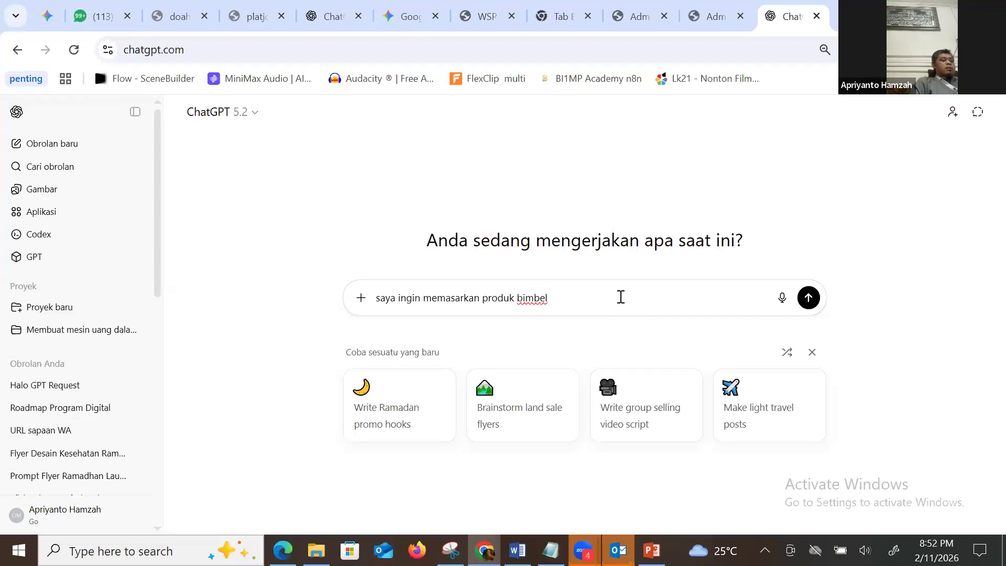
{"action": "type", "text": "di cilengsi dan sekitarnya"}
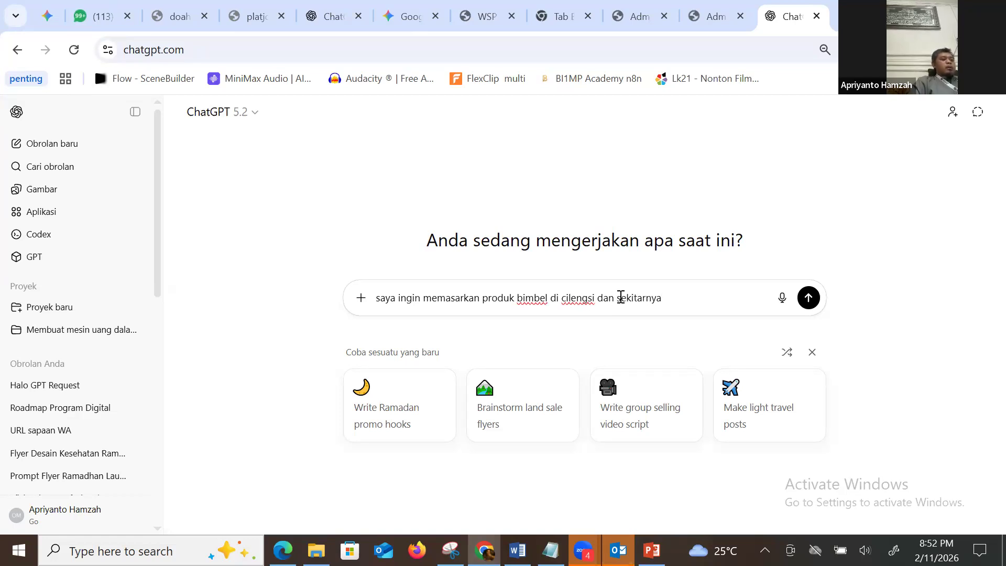
{"action": "type", "text": ", khu"}
{"action": "key", "text": "BackSpace"}
{"action": "type", "text": "hususnya mat"}
{"action": "type", "text": "emra"}
{"action": "type", "text": "amtika"}
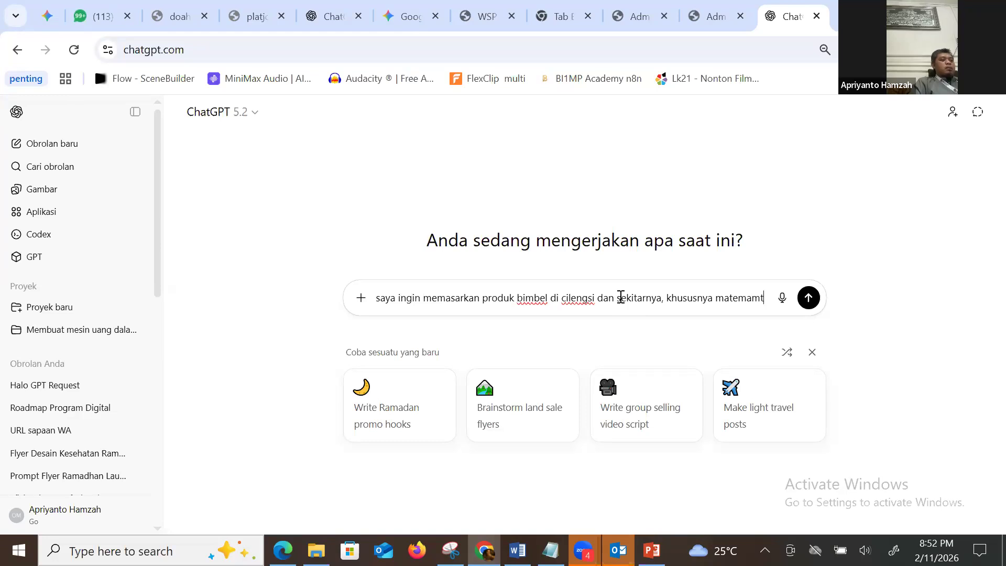
Replace "bimbel" in the prompt with "kursus privat sd dan smp" and correct the last word's spelling to "matematika".
{"action": "double_click", "coordinate": [515, 299]}
{"action": "type", "text": "kur"}
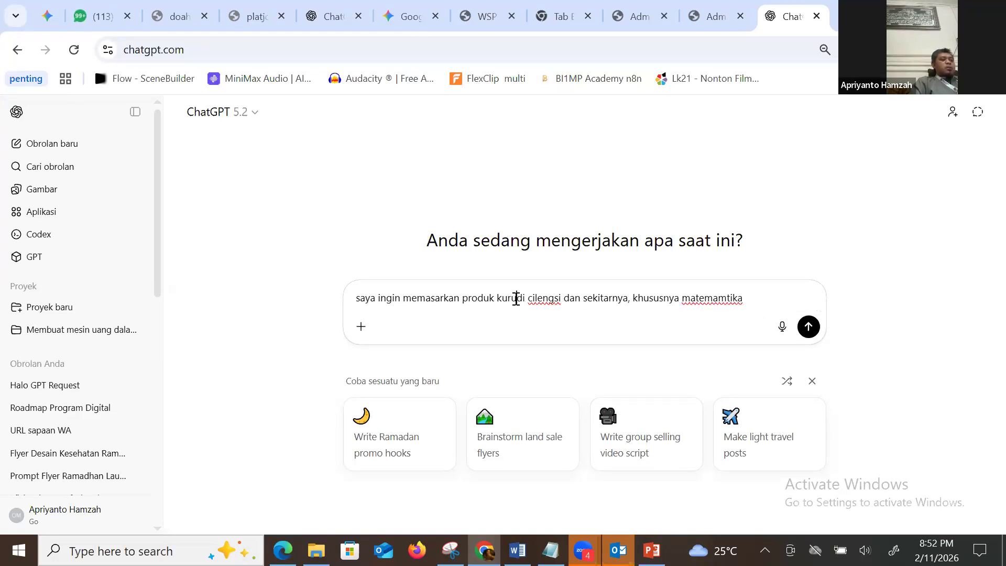
{"action": "type", "text": "sus priva"}
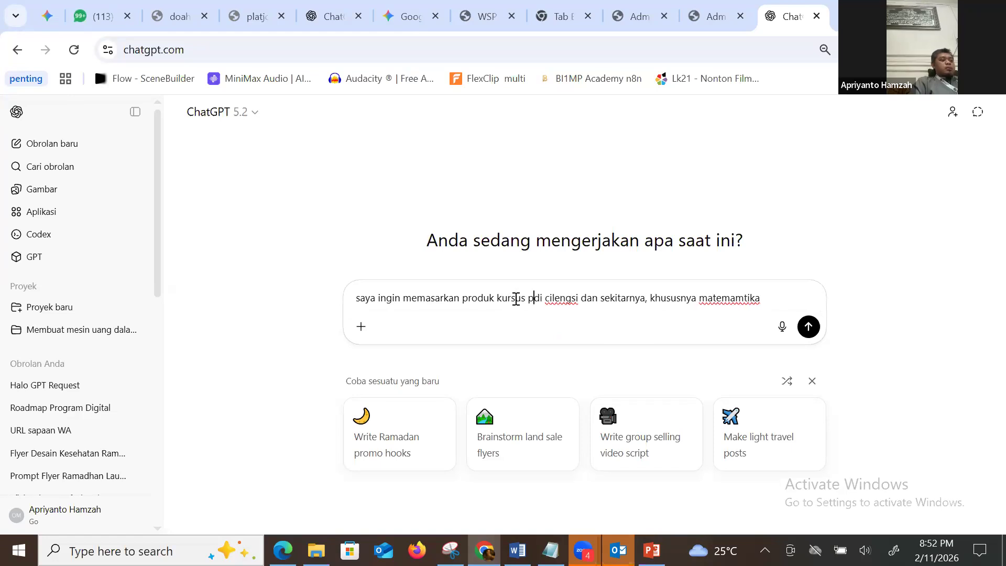
{"action": "type", "text": "t sd dan smp"}
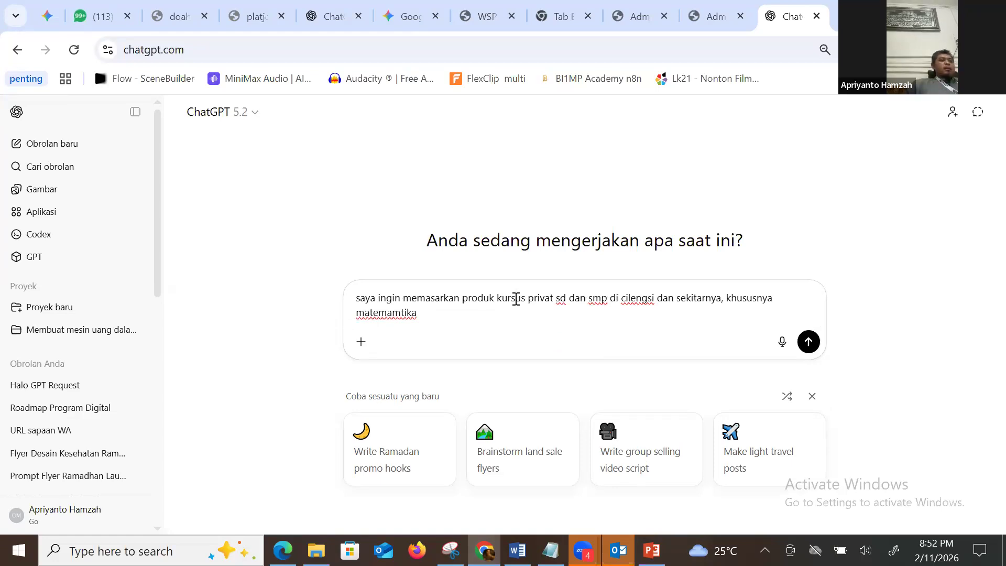
{"action": "left_click_drag", "start_coordinate": [420, 313], "coordinate": [396, 320]}
{"action": "type", "text": "tika"}
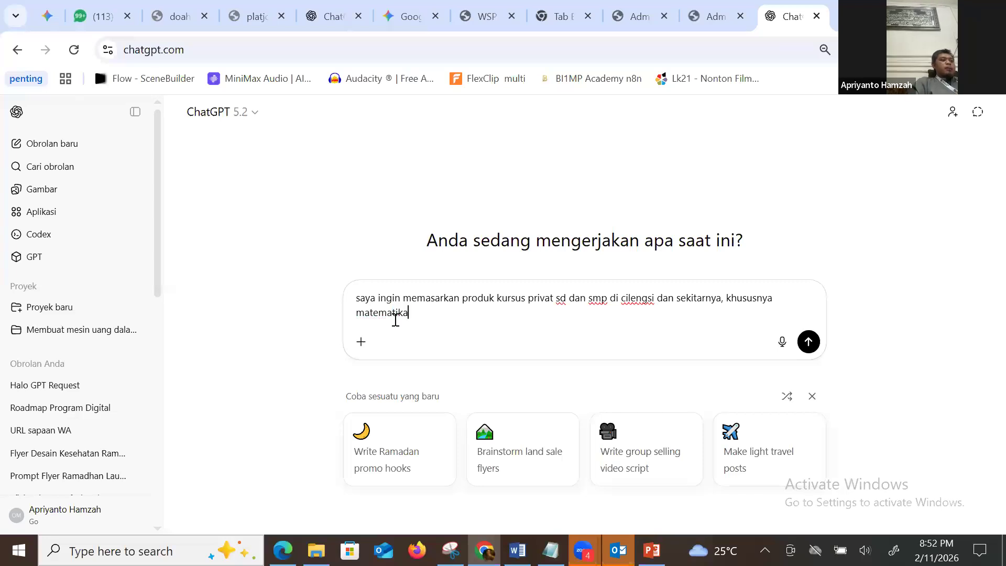
Add a separate paragraph to the prompt: "tolog buatkan kalimat promosinya sesuai degnan kaidah seo, bullet point dan sebanyak minimal 150 kata.".
{"action": "type", "text": "."}
{"action": "key", "text": "shift+Return"}
{"action": "key", "text": "shift+Return"}
{"action": "type", "text": "tol"}
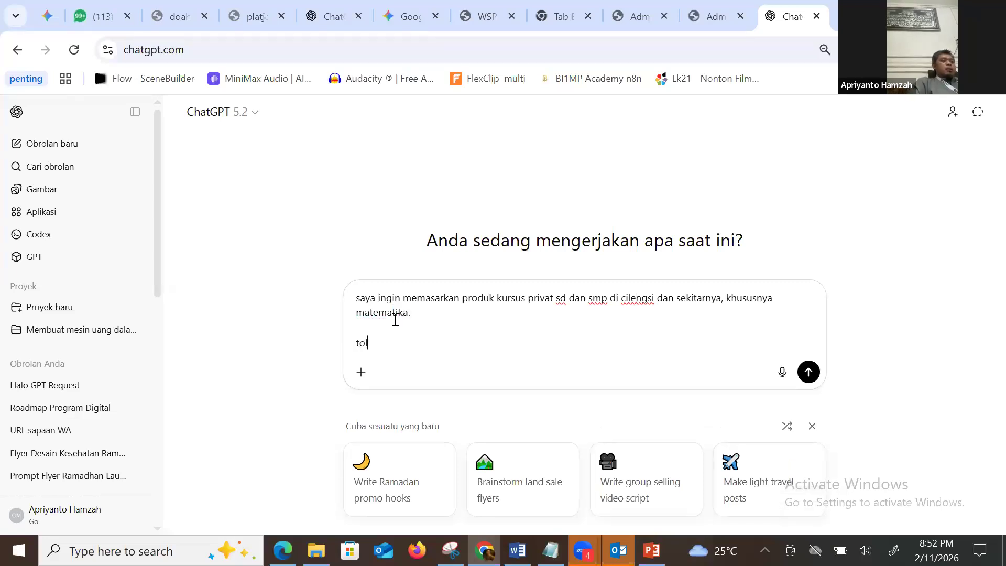
{"action": "type", "text": "og buatkan "}
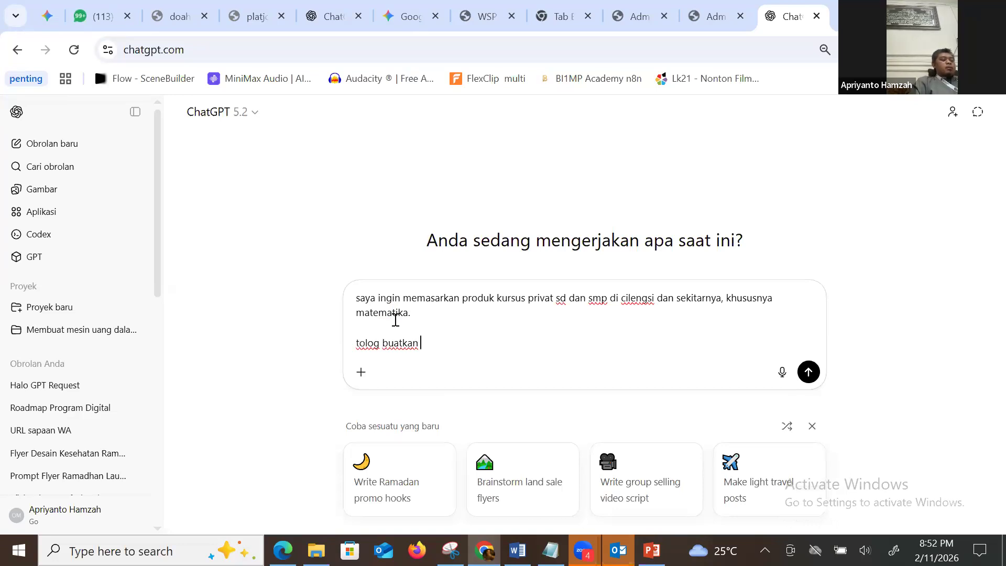
{"action": "type", "text": "kalimat promosi"}
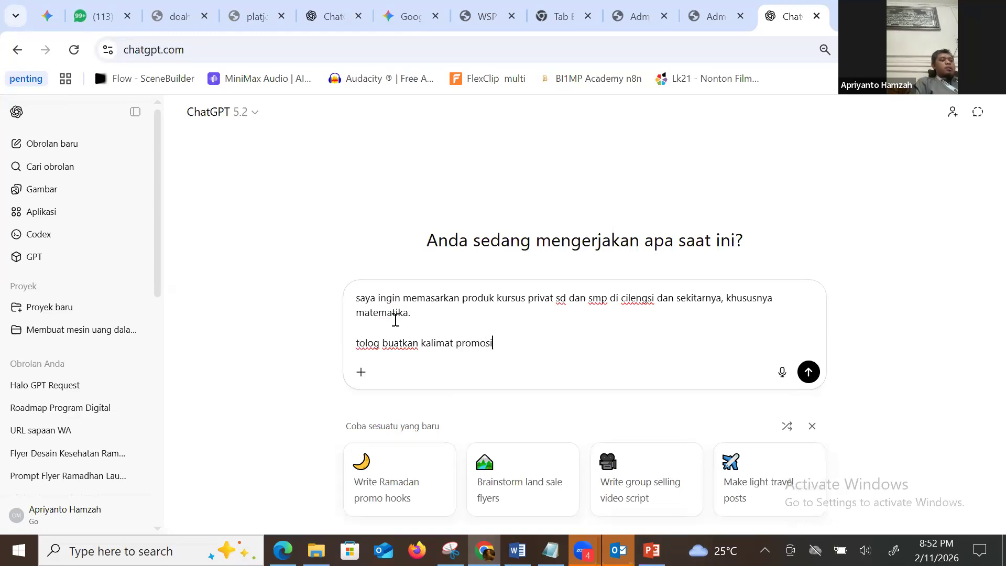
{"action": "type", "text": "nya sesuai degnan kai"}
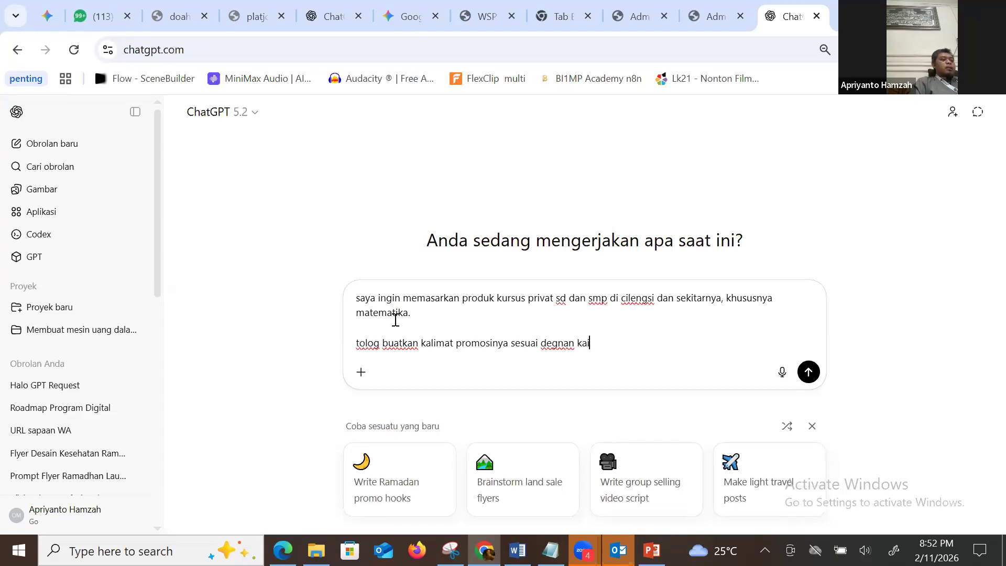
{"action": "type", "text": "dah seo, "}
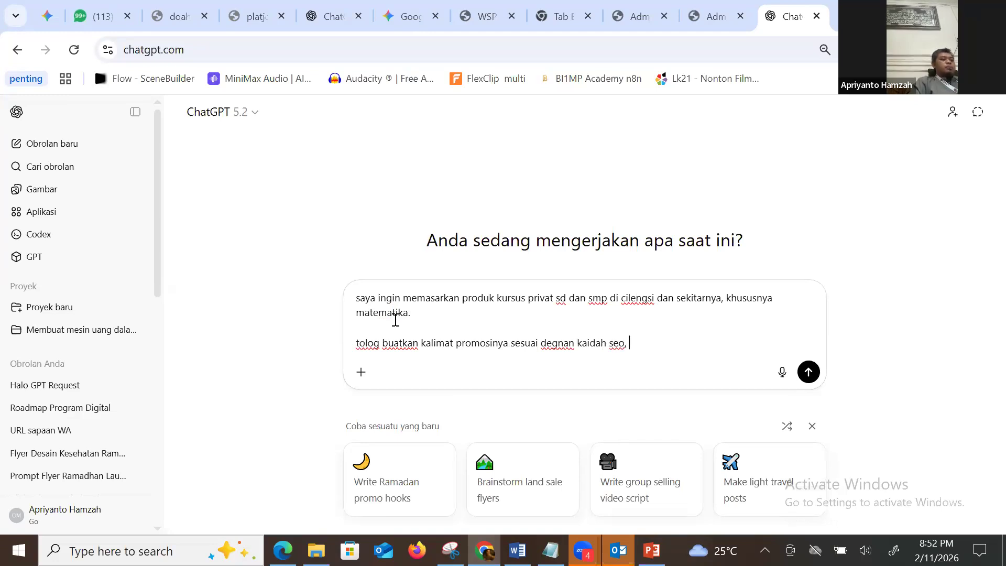
{"action": "type", "text": "bullet point "}
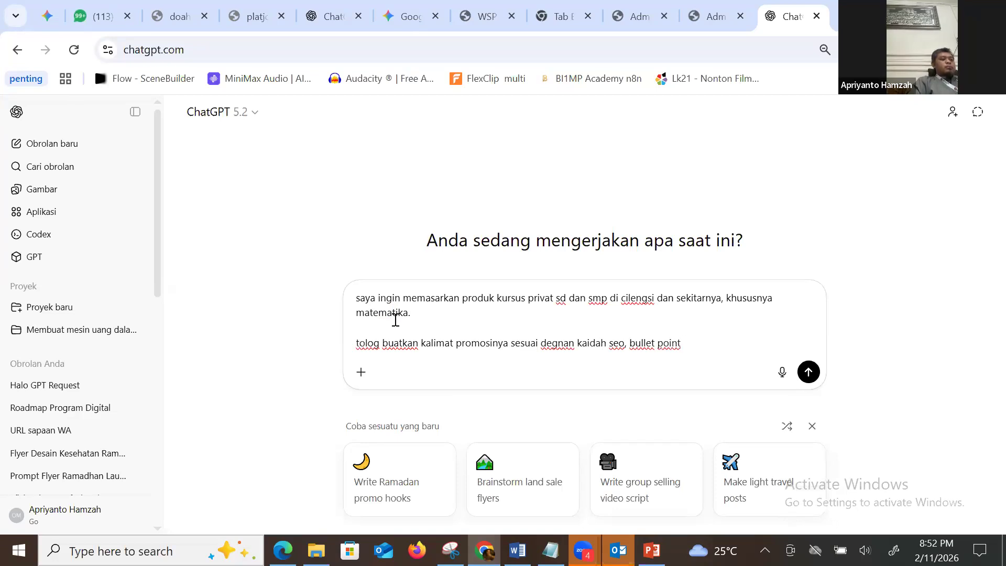
{"action": "type", "text": "dan sebanyak mini"}
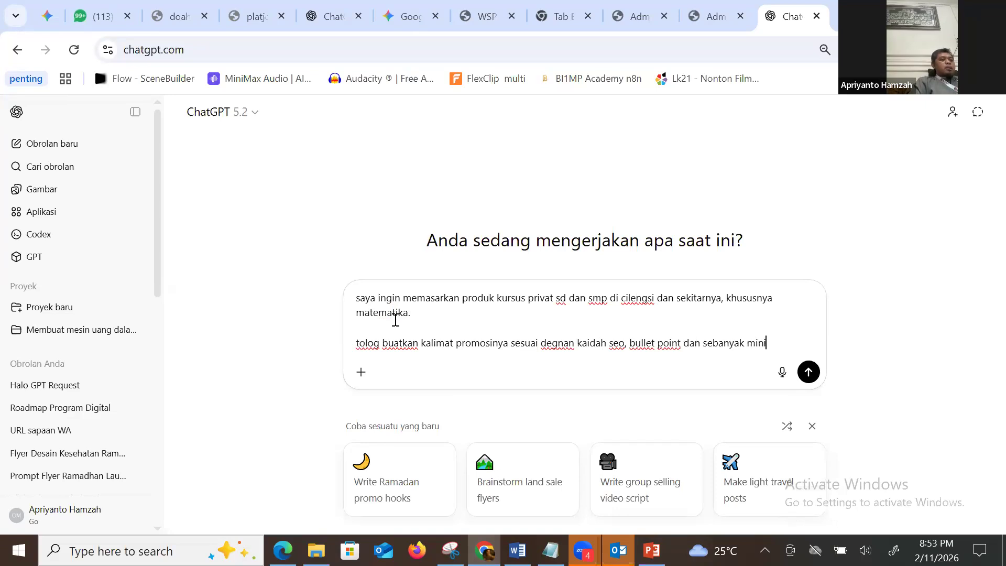
{"action": "type", "text": "mal 150 "}
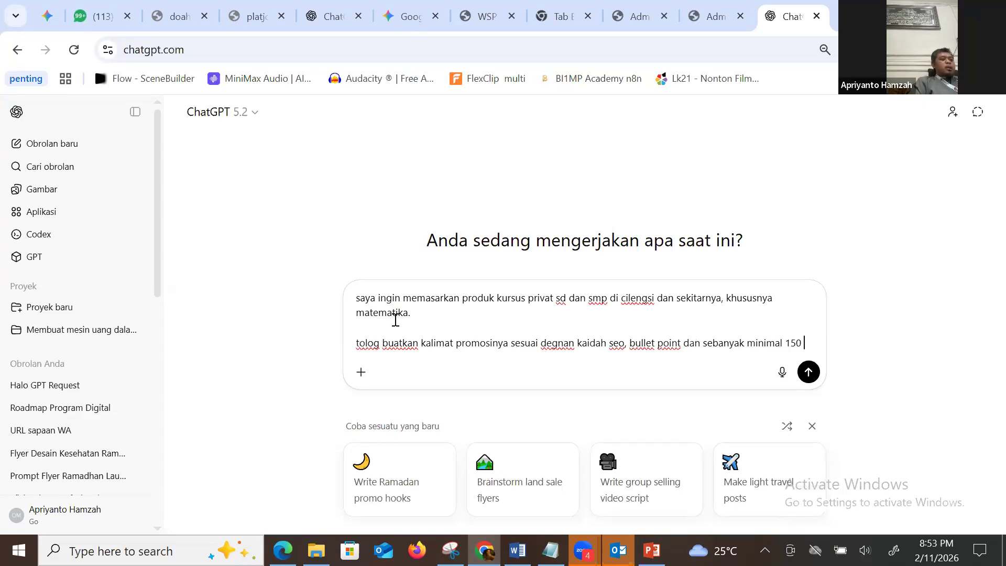
{"action": "type", "text": "kata."}
{"action": "key", "text": "shift+Return"}
{"action": "key", "text": "shift+Return"}
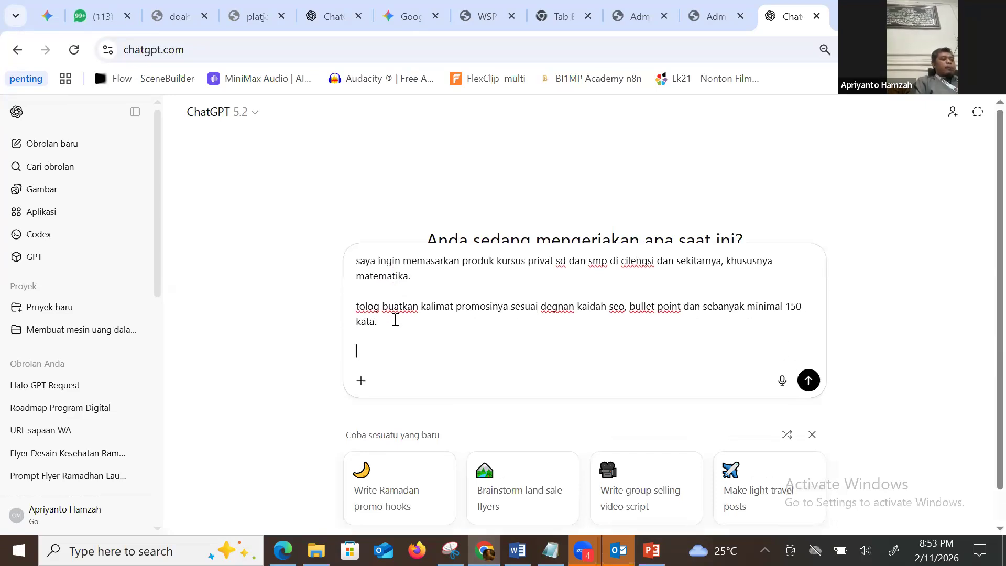
Add the line "mengadung kata kunci." to the prompt, followed by "kursus, sd, smp, privat, cileungsi, termurah, terbaik, omega".
{"action": "type", "text": "mengadung kata kuncu"}
{"action": "type", "text": "."}
{"action": "key", "text": "shift+Return"}
{"action": "type", "text": "kursus"}
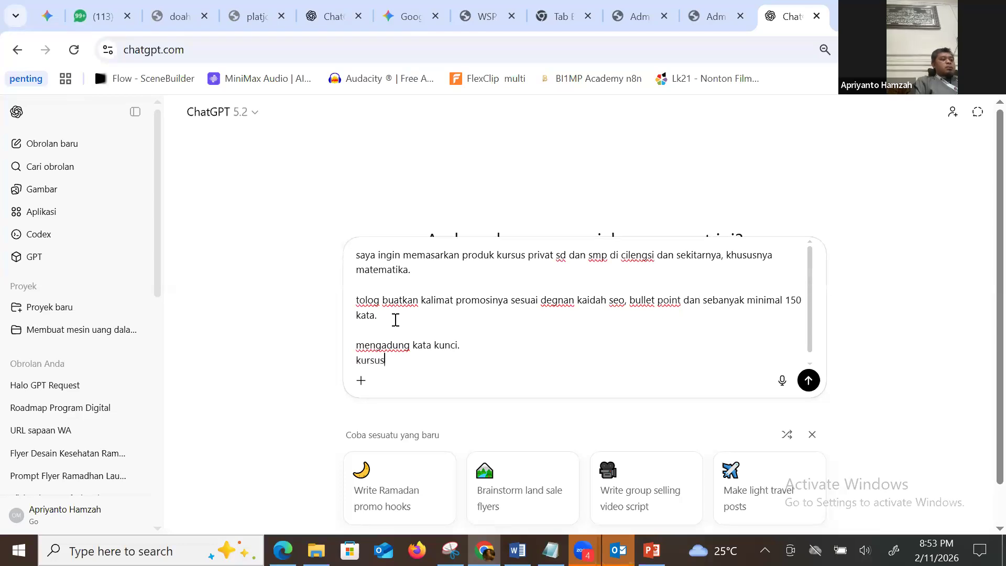
{"action": "type", "text": ", sd, sm"}
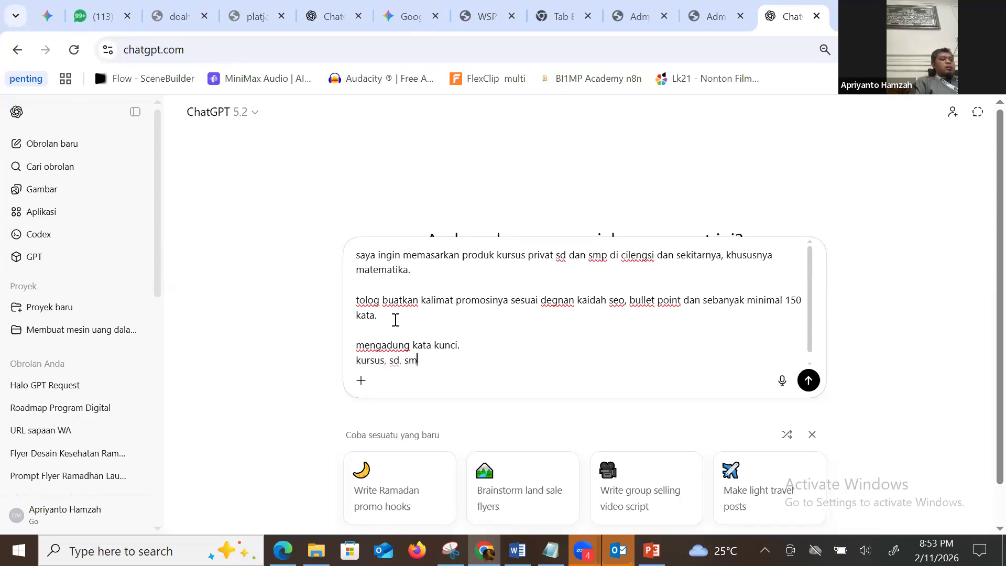
{"action": "type", "text": "p, privat, cileungsi, termurah, tae"}
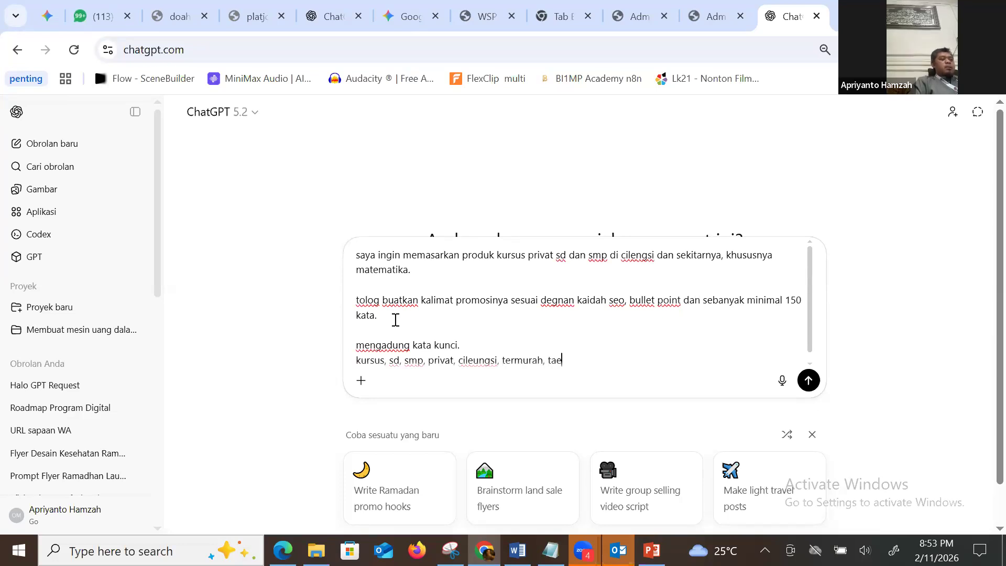
{"action": "key", "text": "BackSpace"}
{"action": "key", "text": "BackSpace"}
{"action": "type", "text": "erbaik, omega"}
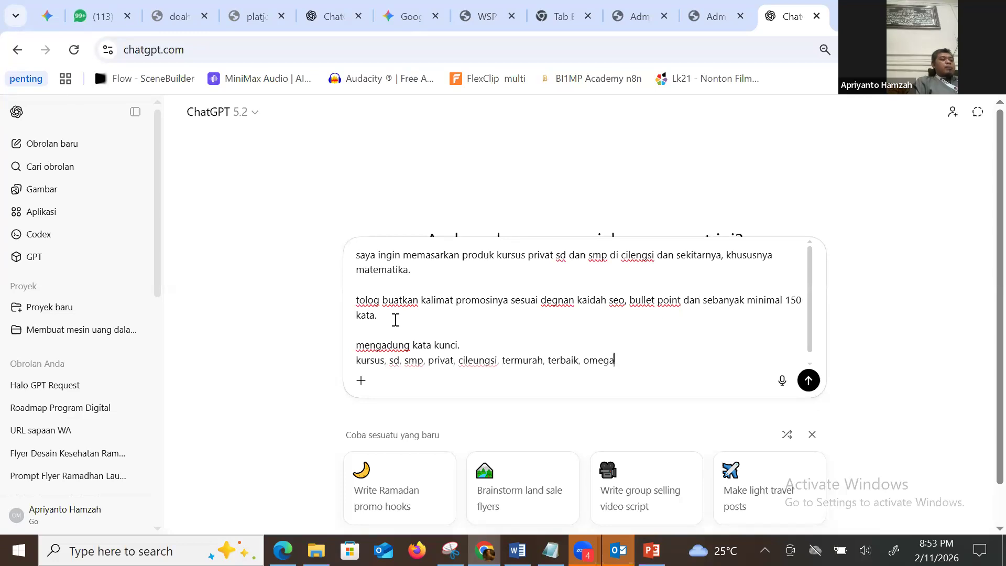
Submit the prompt and read through the generated promotional copy to its end.
{"action": "left_click", "coordinate": [810, 386]}
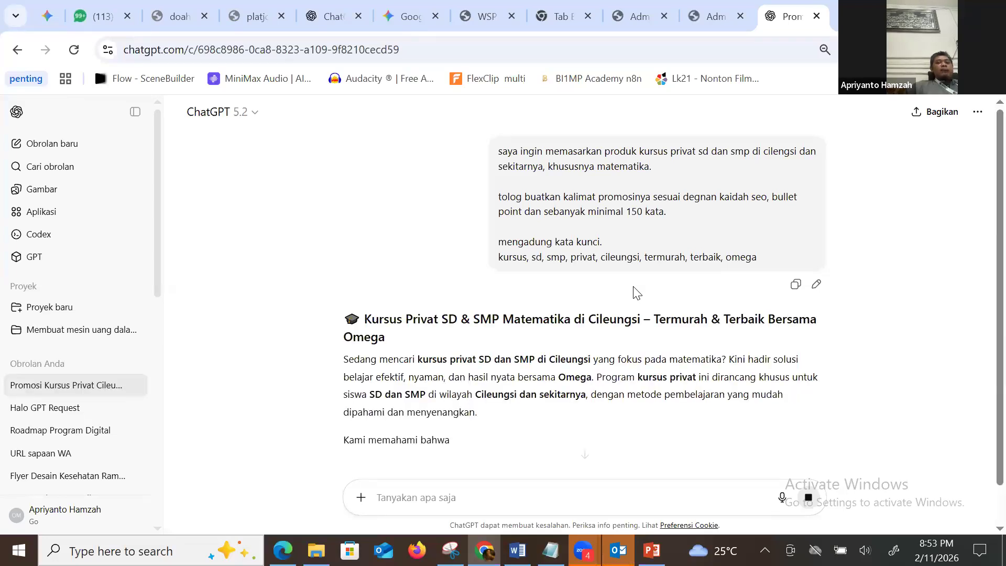
{"action": "scroll", "coordinate": [632, 292], "scroll_direction": "down", "scroll_amount": 3}
{"action": "scroll", "coordinate": [622, 292], "scroll_direction": "down", "scroll_amount": 1}
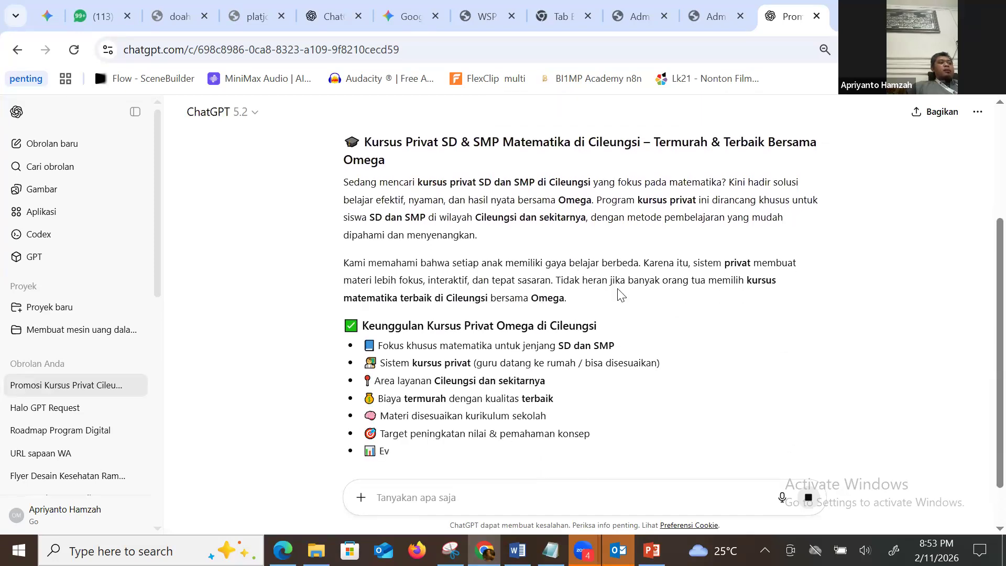
{"action": "scroll", "coordinate": [622, 293], "scroll_direction": "down", "scroll_amount": 2}
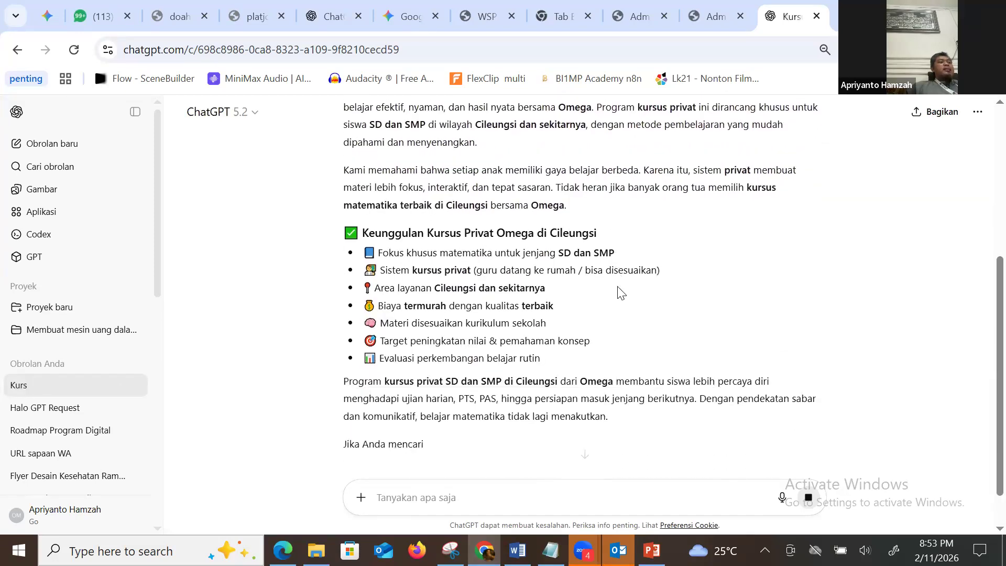
{"action": "scroll", "coordinate": [621, 294], "scroll_direction": "down", "scroll_amount": 2}
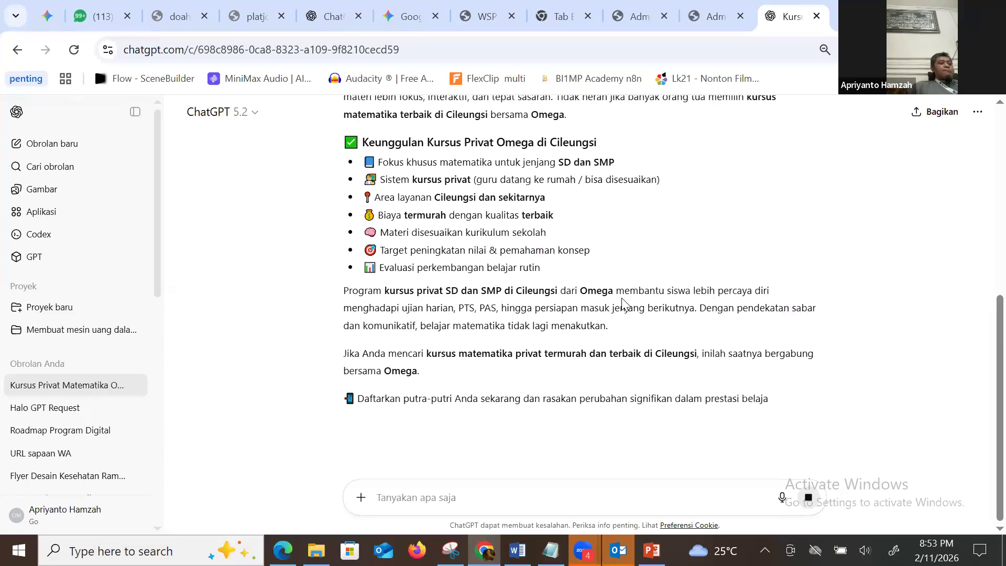
{"action": "scroll", "coordinate": [624, 310], "scroll_direction": "down", "scroll_amount": 1}
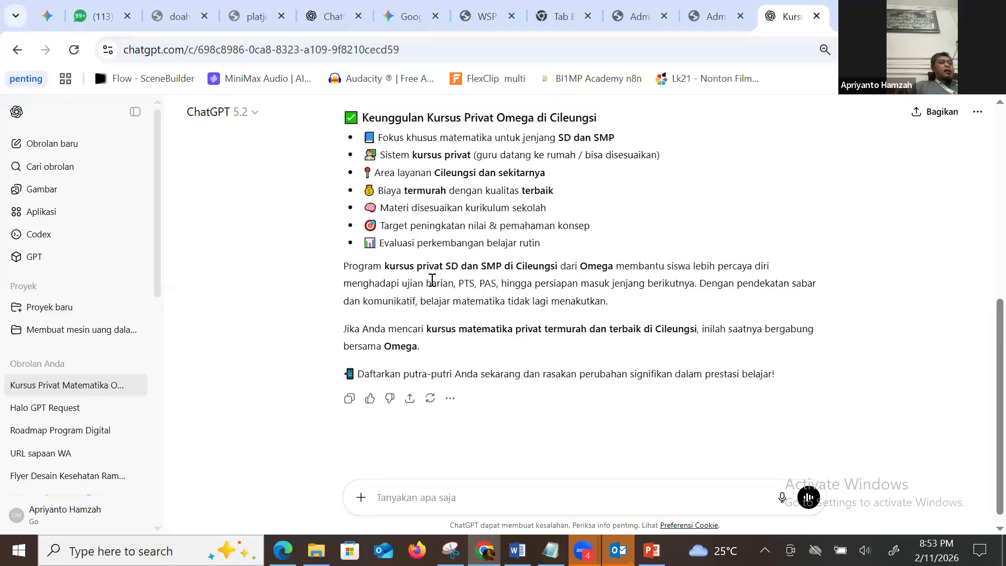
Copy the entire generated promotional copy from ChatGPT into the Deskripsi field of the product form.
{"action": "scroll", "coordinate": [345, 167], "scroll_direction": "up", "scroll_amount": 5}
{"action": "triple_click", "coordinate": [346, 162]}
{"action": "scroll", "coordinate": [655, 361], "scroll_direction": "down", "scroll_amount": 5}
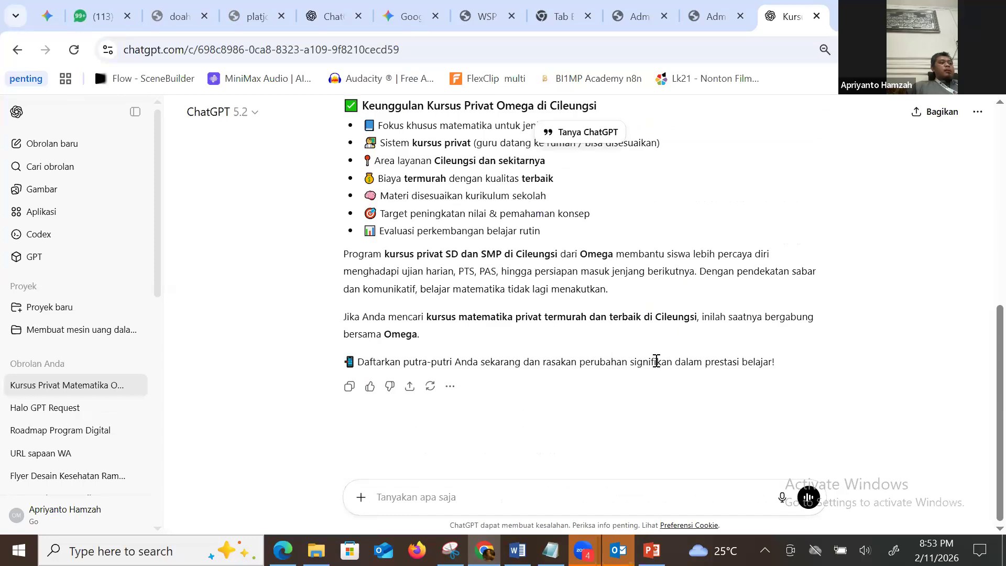
{"action": "left_click", "coordinate": [785, 363], "text": "shift"}
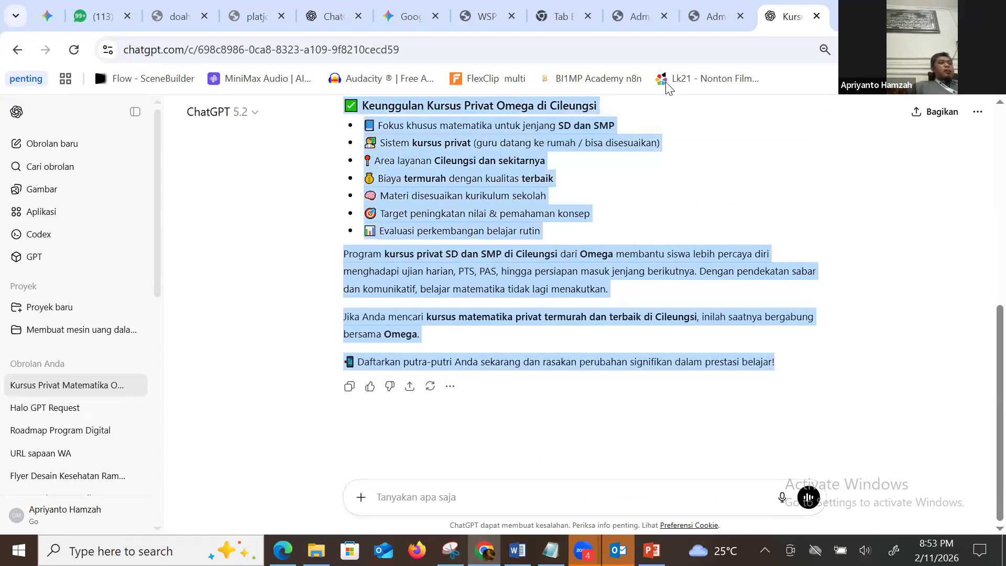
{"action": "key", "text": "ctrl+shift+Tab"}
{"action": "scroll", "coordinate": [419, 367], "scroll_direction": "down", "scroll_amount": 7}
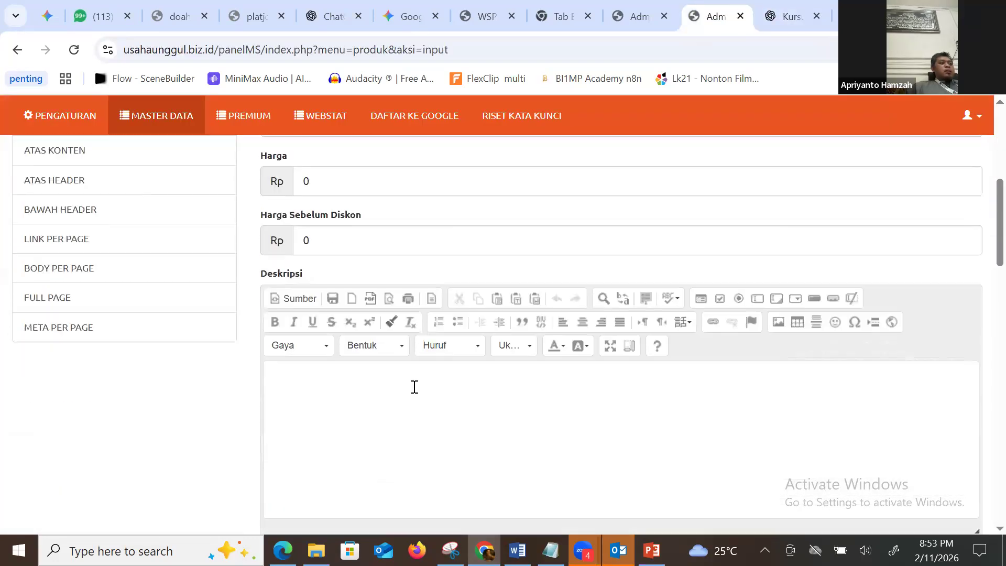
{"action": "left_click", "coordinate": [397, 301]}
{"action": "key", "text": "ctrl+v"}
Copy the description's heading into the first line of Nama Produk and remove the graduation cap emoji in front of "Kursus".
{"action": "scroll", "coordinate": [384, 294], "scroll_direction": "up", "scroll_amount": 10}
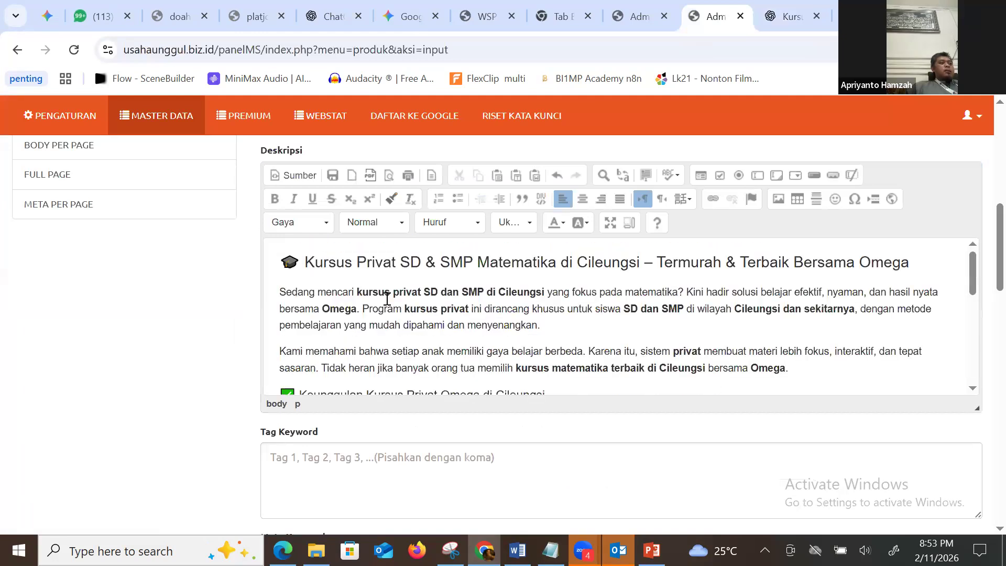
{"action": "triple_click", "coordinate": [310, 264]}
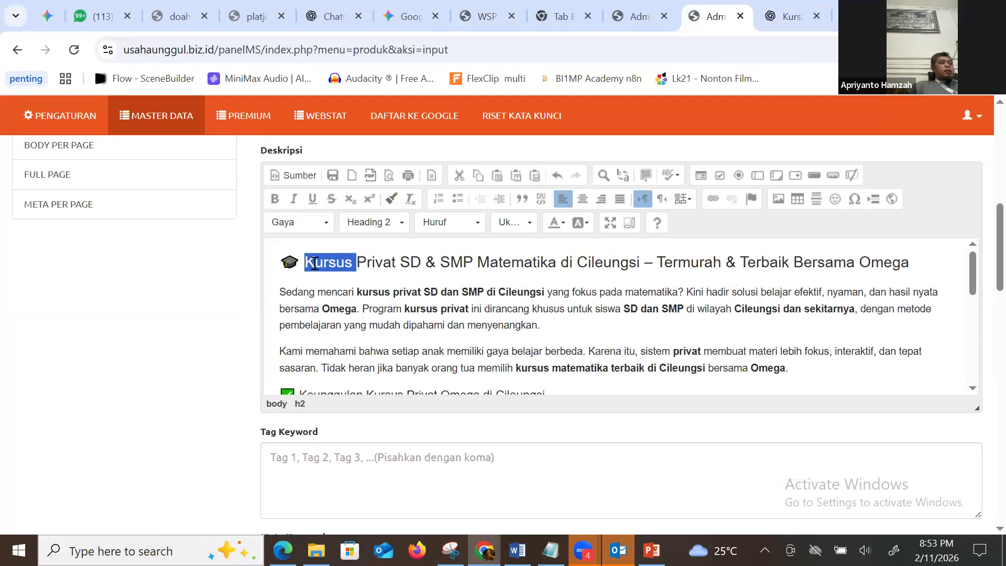
{"action": "scroll", "coordinate": [371, 268], "scroll_direction": "up", "scroll_amount": 11}
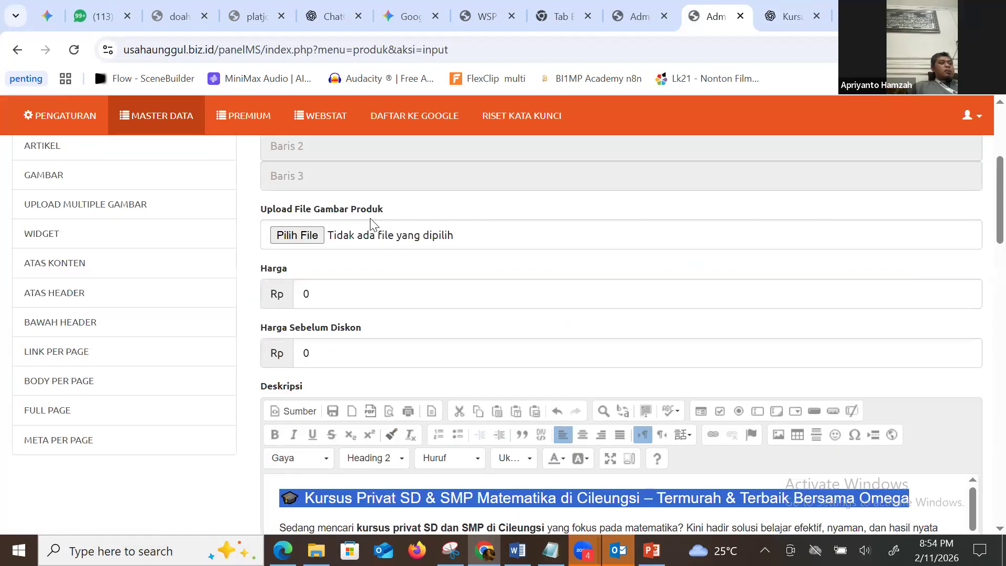
{"action": "left_click", "coordinate": [337, 398]}
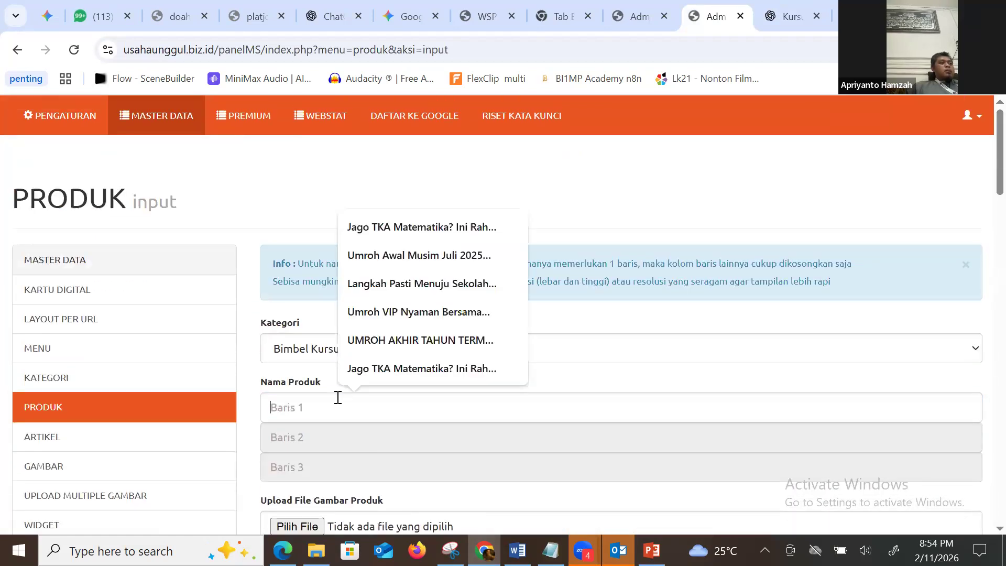
{"action": "type", "text": "🎓 Kursus Privat SD & SMP Matematika di Cileungsi – Termurah & Terbaik Bersama Omega"}
{"action": "left_click_drag", "start_coordinate": [295, 408], "coordinate": [268, 411]}
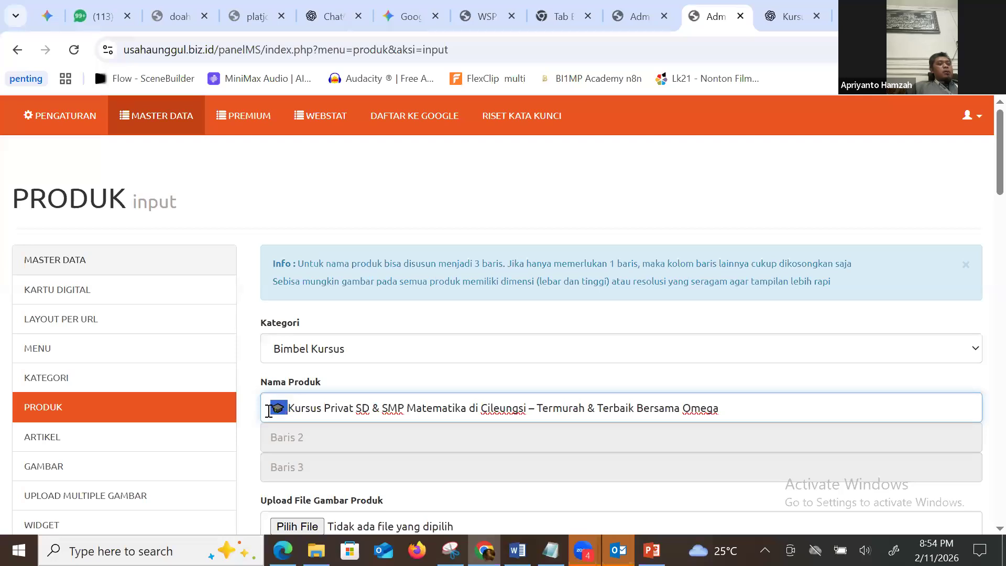
{"action": "key", "text": "BackSpace"}
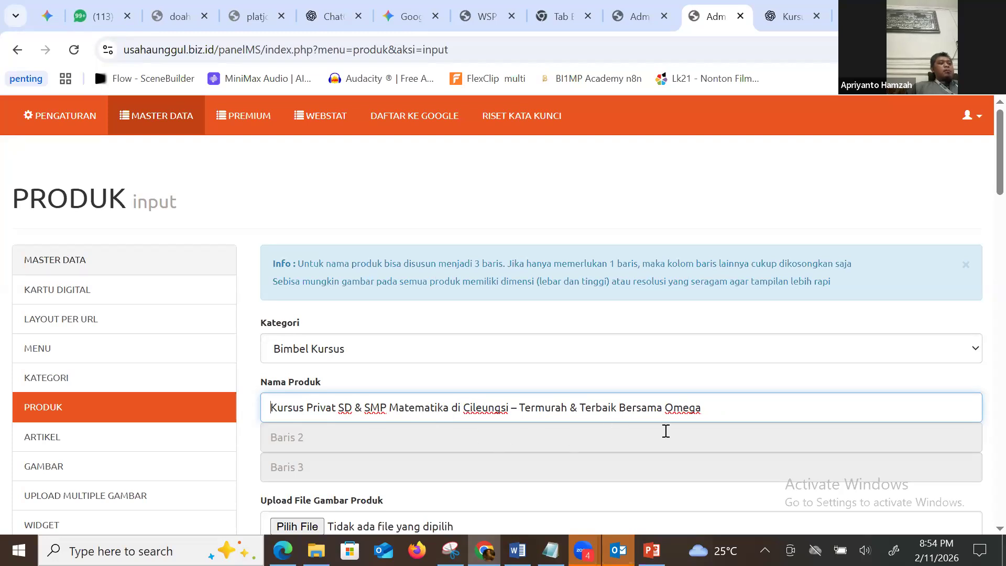
Return to the ChatGPT conversation and request tag keywords with the prompt "buat kan tag keywor nya".
{"action": "scroll", "coordinate": [635, 403], "scroll_direction": "down", "scroll_amount": 9}
{"action": "scroll", "coordinate": [420, 384], "scroll_direction": "down", "scroll_amount": 5}
{"action": "scroll", "coordinate": [287, 366], "scroll_direction": "down", "scroll_amount": 4}
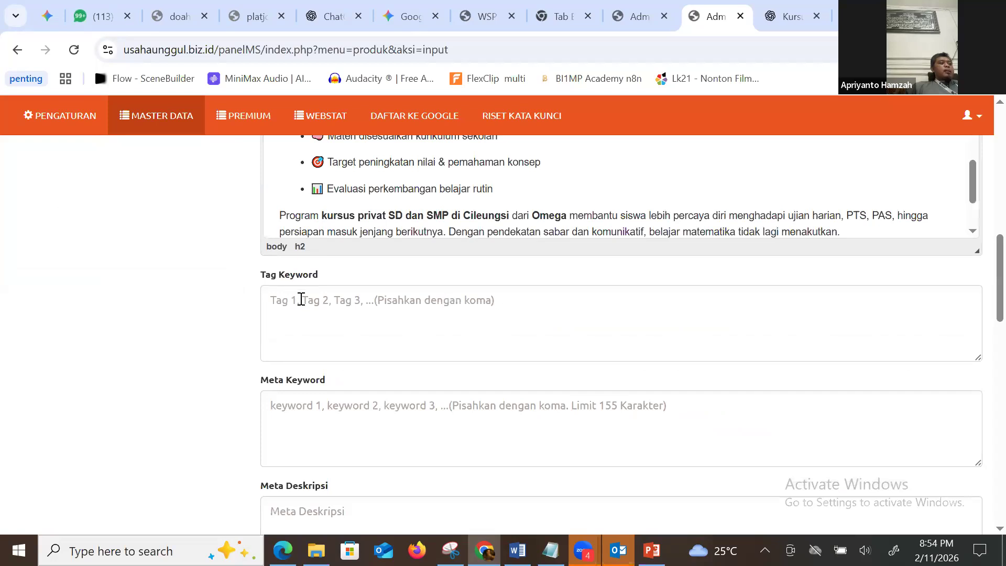
{"action": "left_click", "coordinate": [780, 21]}
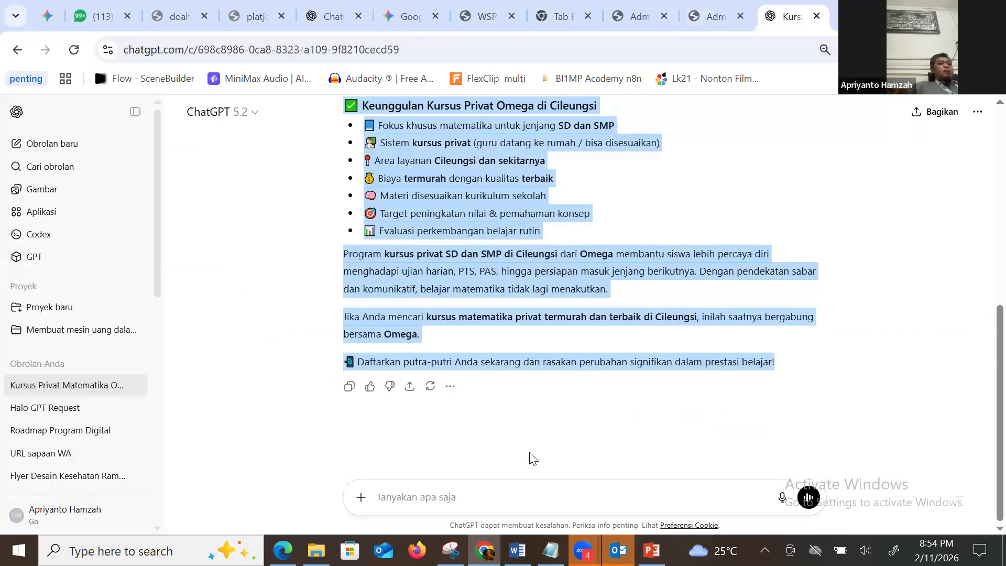
{"action": "left_click", "coordinate": [523, 481]}
{"action": "type", "text": "b"}
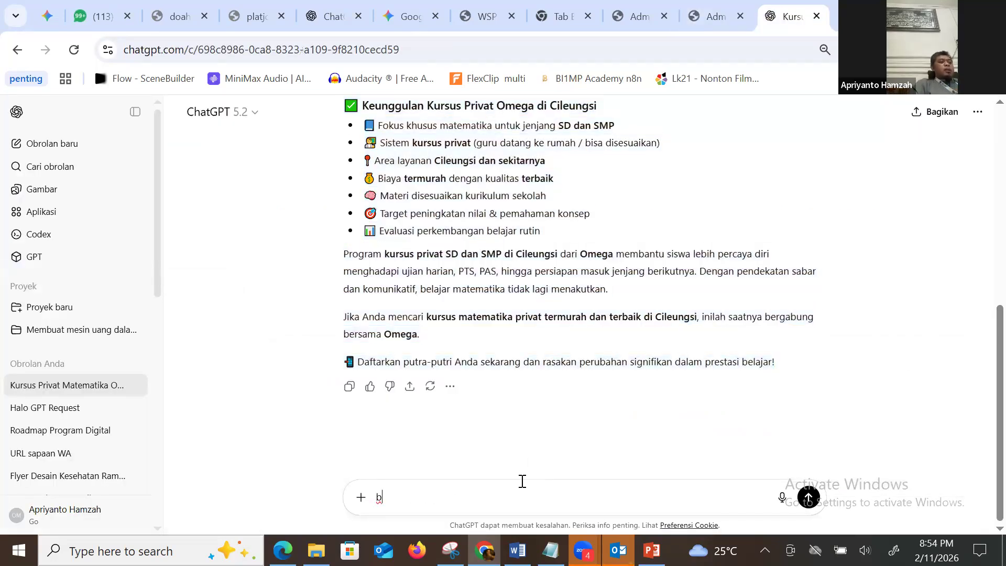
{"action": "type", "text": "uat kan tag keywor na"}
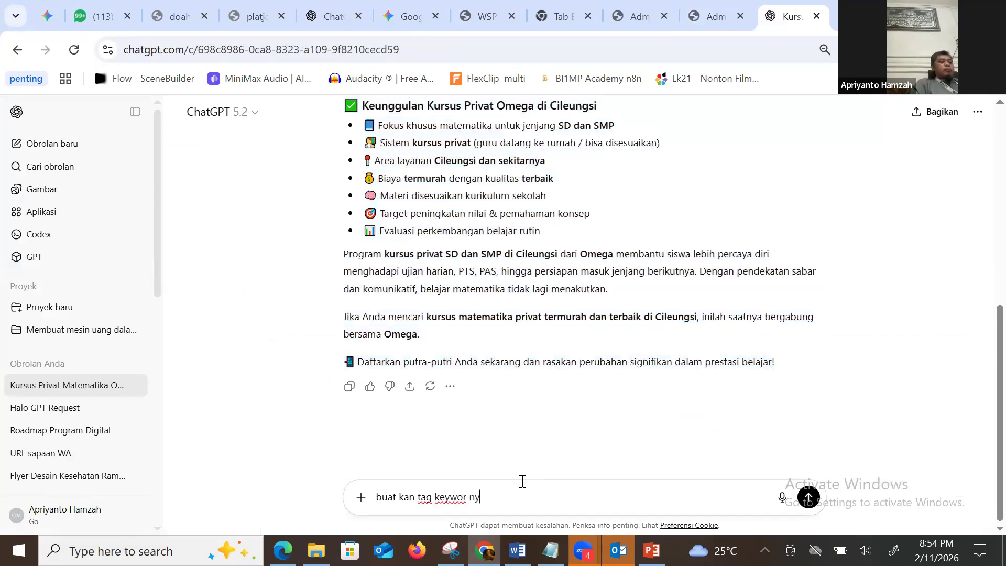
{"action": "key", "text": "Return"}
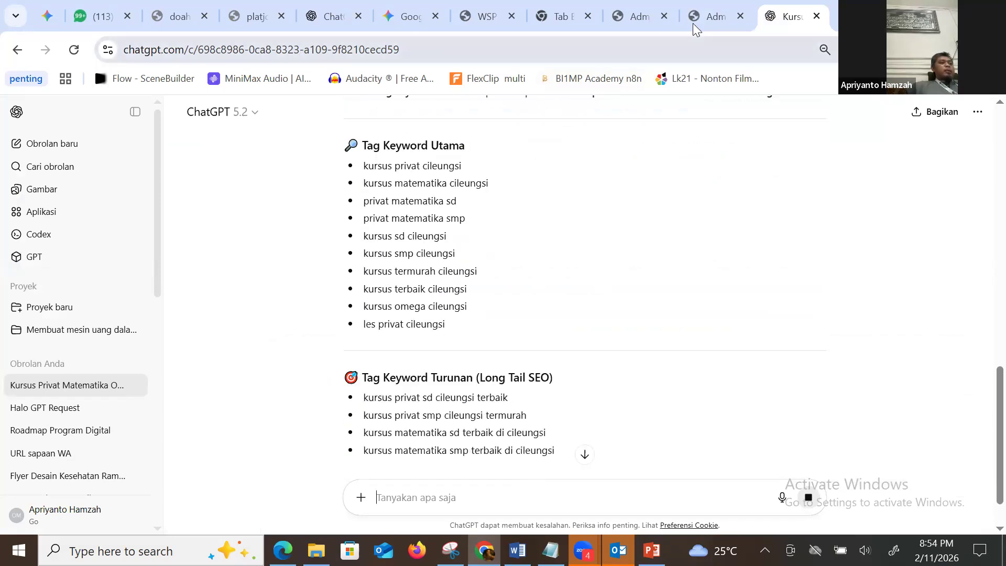
Check the separator required by the Tag Keyword field and send ChatGPT the follow-up "pemisahnya ,".
{"action": "key", "text": "ctrl+shift+Tab"}
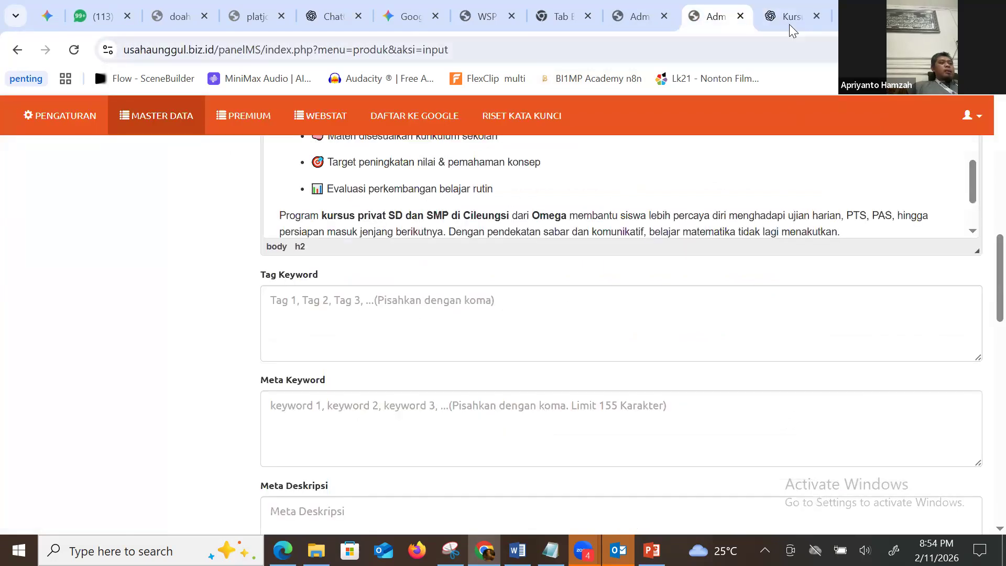
{"action": "key", "text": "ctrl+Tab"}
{"action": "type", "text": "emisahnya"}
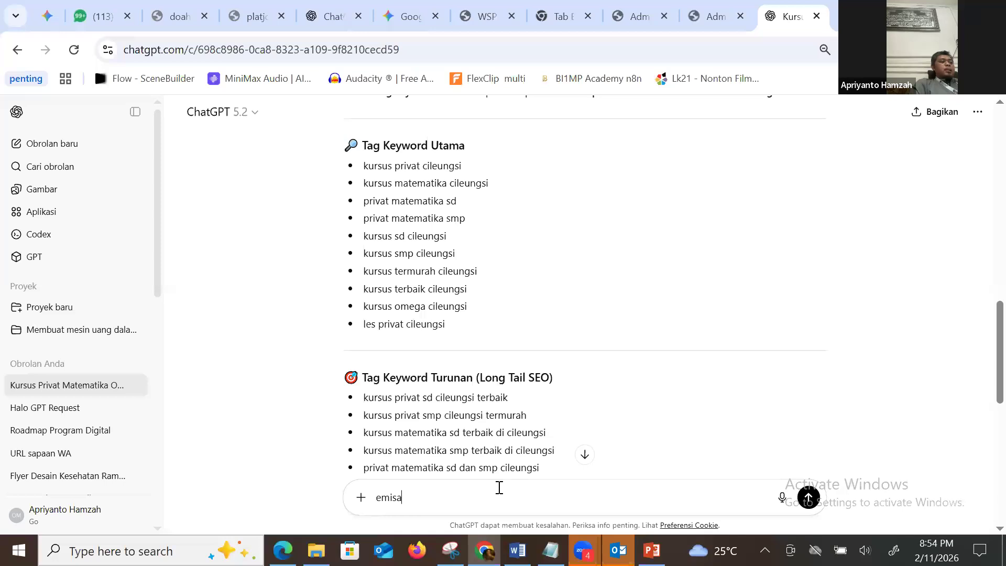
{"action": "key", "text": "BackSpace"}
{"action": "key", "text": "BackSpace"}
{"action": "key", "text": "BackSpace"}
{"action": "key", "text": "BackSpace"}
{"action": "key", "text": "BackSpace"}
{"action": "key", "text": "BackSpace"}
{"action": "key", "text": "BackSpace"}
{"action": "key", "text": "BackSpace"}
{"action": "type", "text": "pem"}
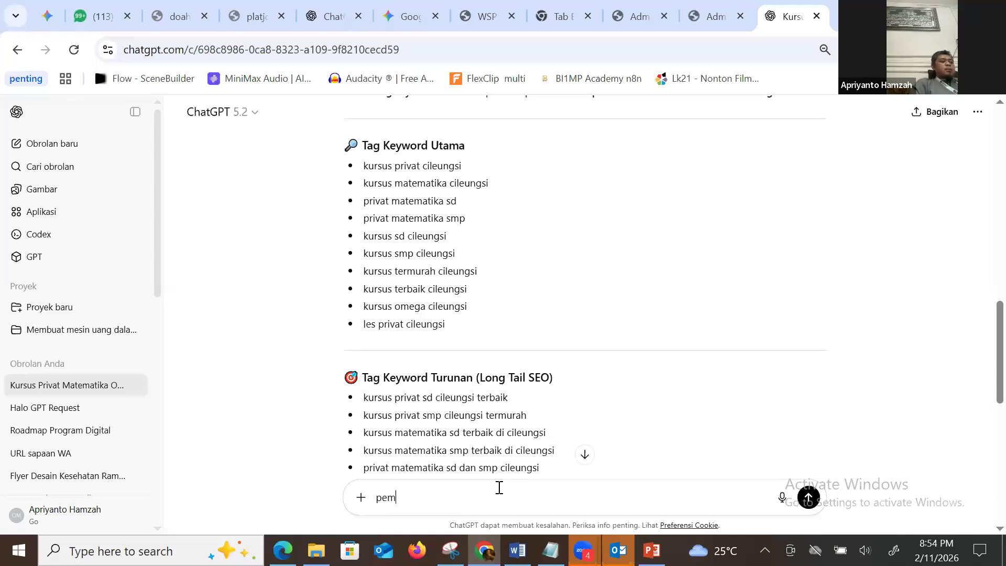
{"action": "type", "text": "isahnya ,"}
{"action": "key", "text": "Return"}
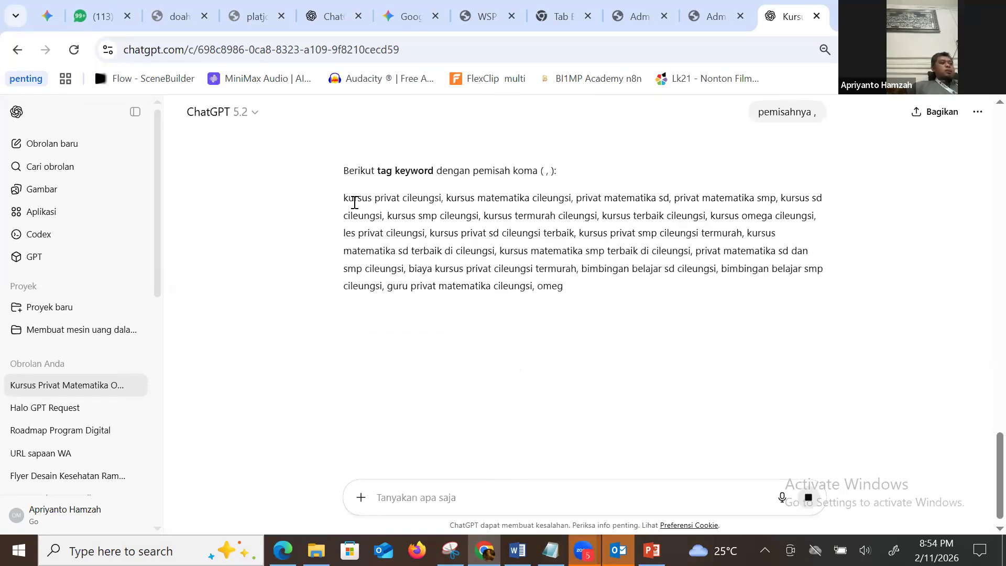
Copy the comma-separated tag keyword list from ChatGPT into the product form's Tag Keyword field.
{"action": "triple_click", "coordinate": [642, 200]}
{"action": "key", "text": "ctrl+c"}
{"action": "left_click", "coordinate": [708, 16]}
{"action": "left_click", "coordinate": [447, 341]}
{"action": "key", "text": "ctrl+v"}
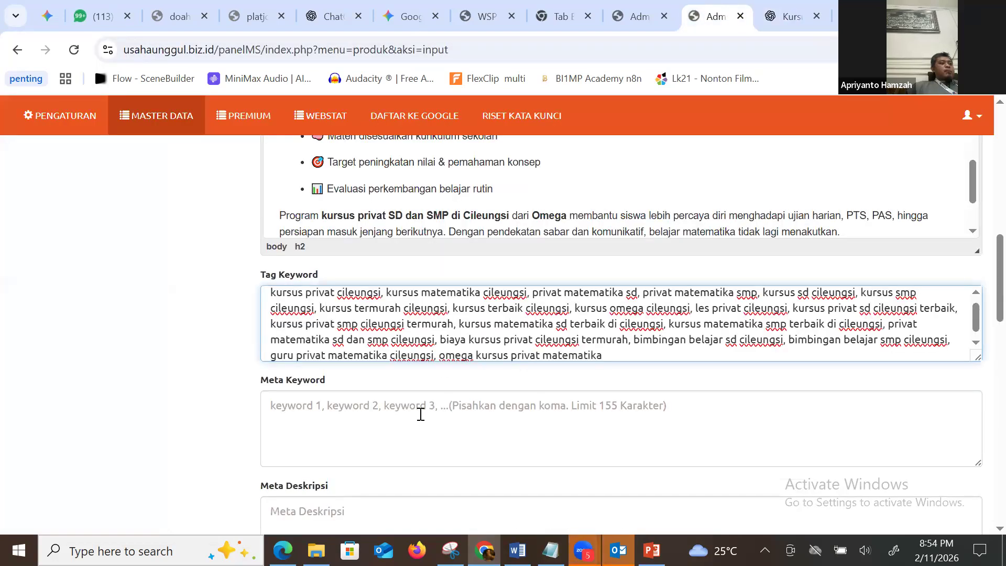
Ask ChatGPT for the meta keywords with the prompt "meta keyword nya".
{"action": "left_click", "coordinate": [420, 400]}
{"action": "left_click", "coordinate": [776, 20]}
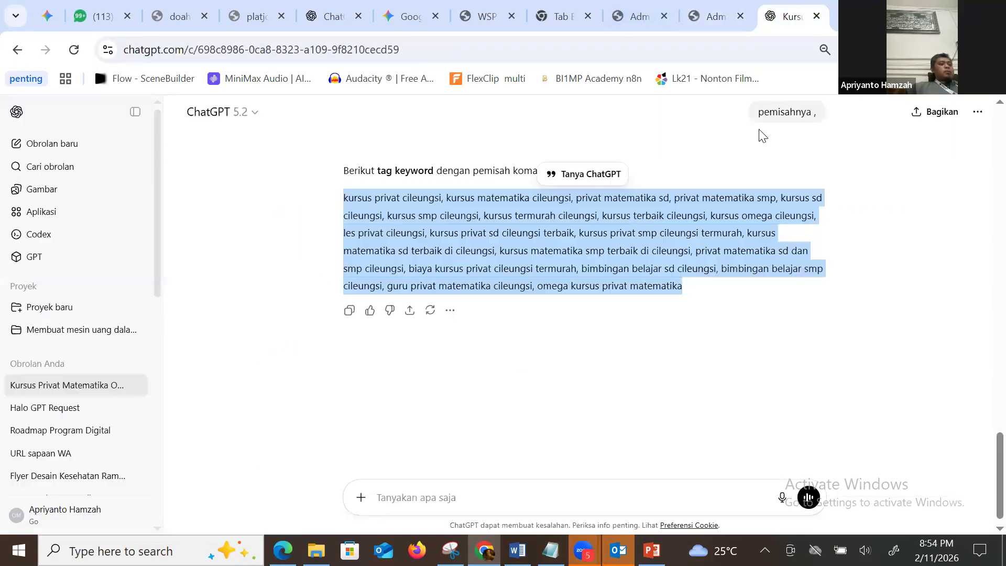
{"action": "left_click", "coordinate": [595, 494]}
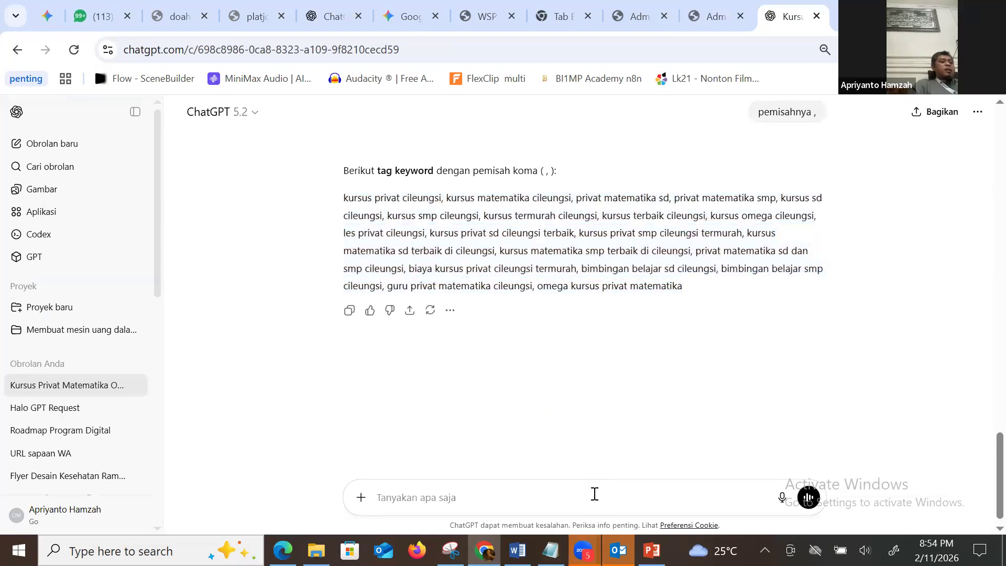
{"action": "type", "text": "meta"}
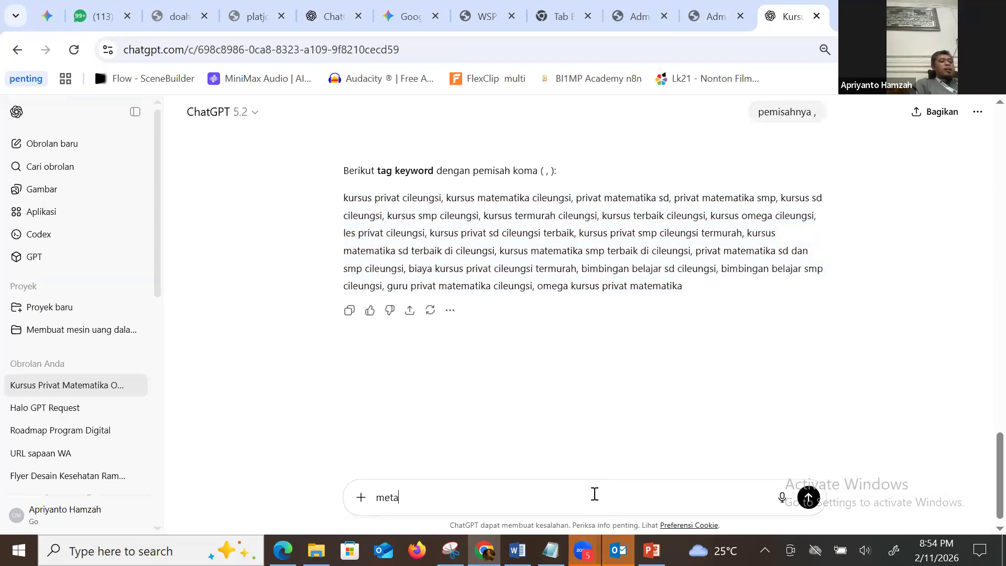
{"action": "type", "text": " keywor na"}
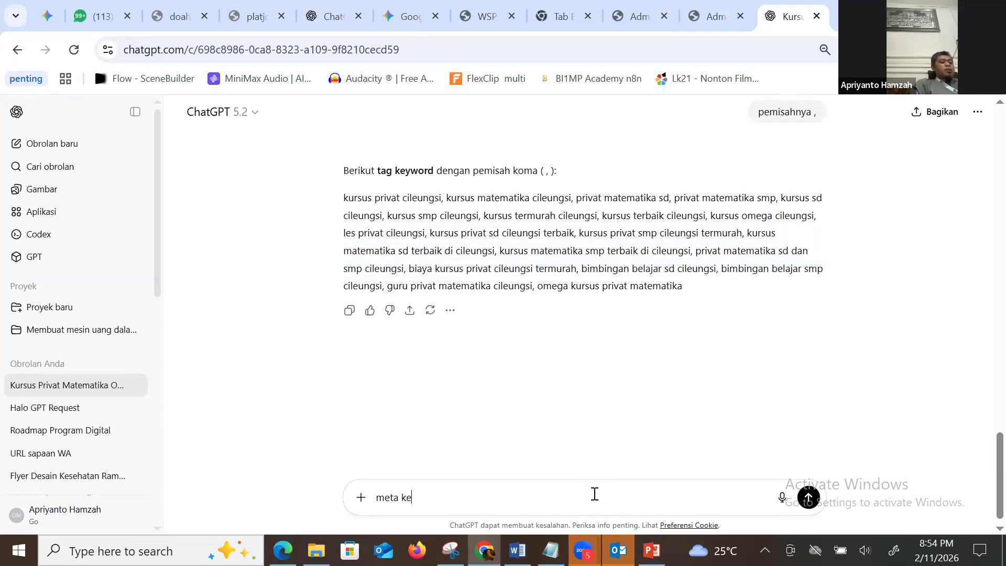
{"action": "key", "text": "BackSpace"}
{"action": "key", "text": "BackSpace"}
{"action": "key", "text": "BackSpace"}
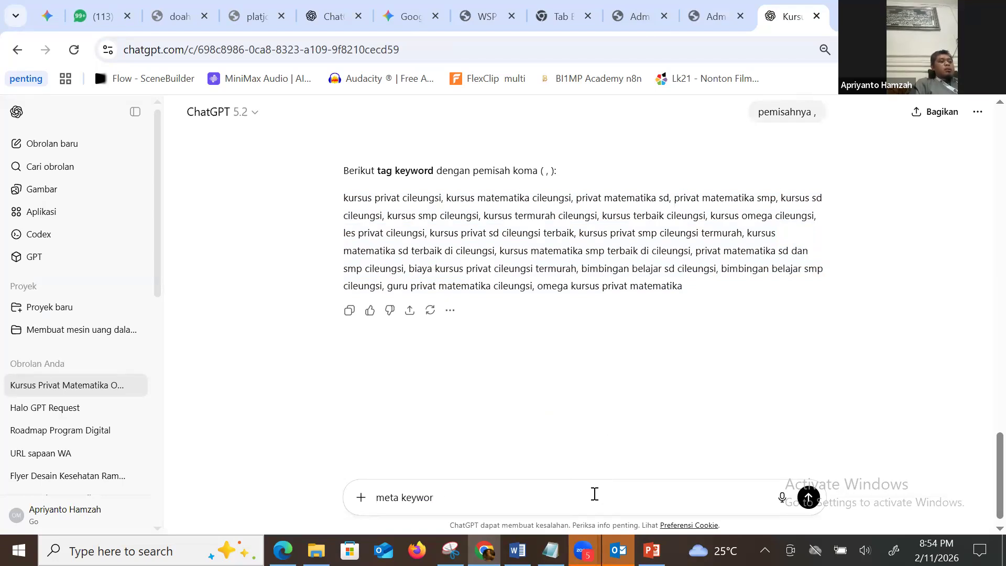
{"action": "type", "text": "d nya"}
{"action": "key", "text": "Return"}
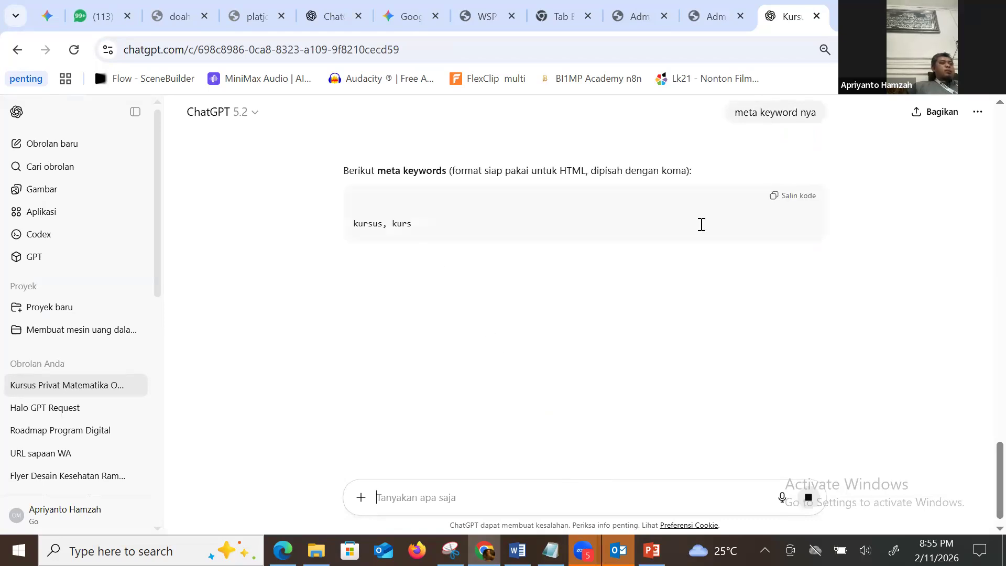
Copy the HTML version of the meta keywords into the form's Meta Keyword field and delete the stray "c" at its end.
{"action": "left_click", "coordinate": [802, 196]}
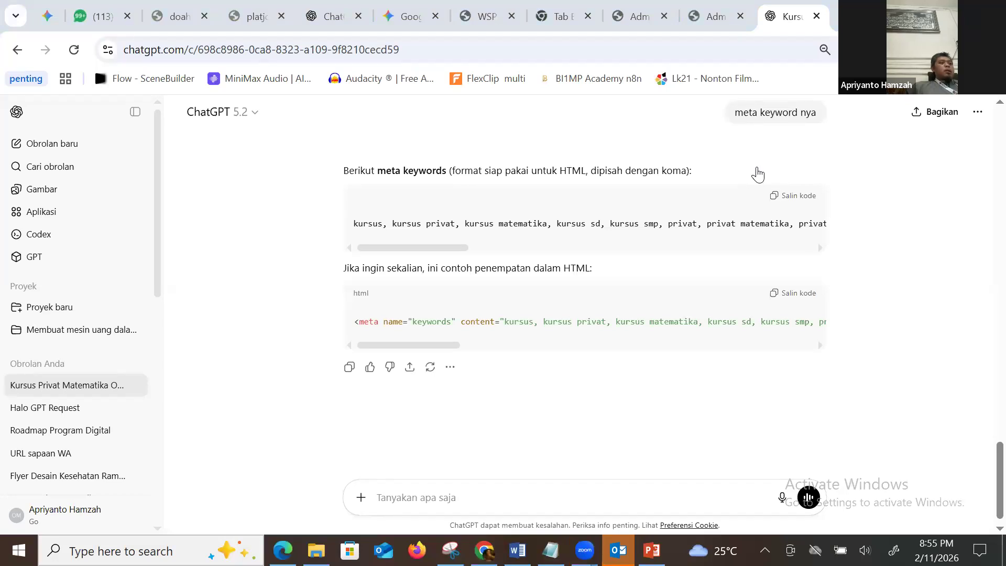
{"action": "left_click", "coordinate": [797, 293]}
{"action": "left_click", "coordinate": [700, 21]}
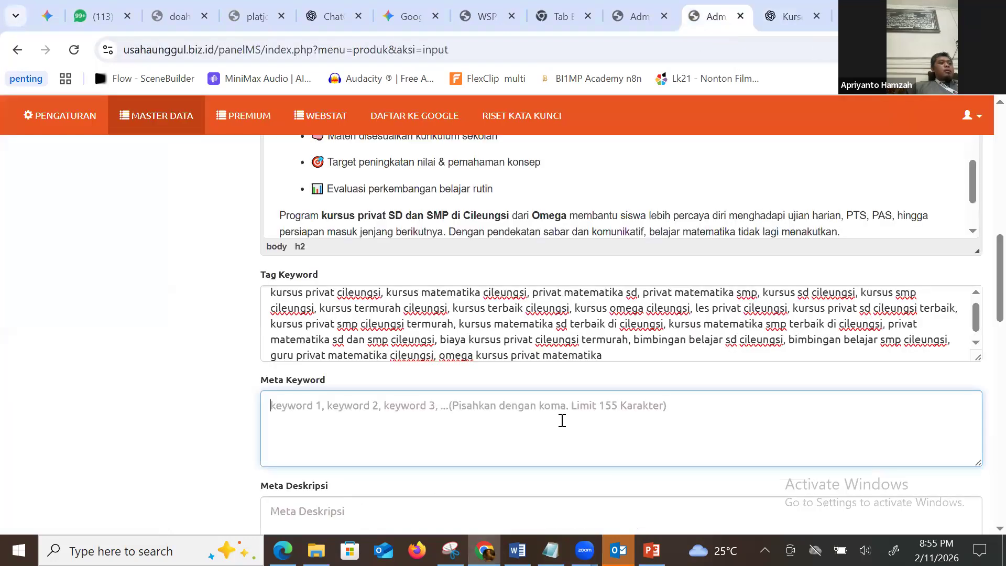
{"action": "key", "text": "ctrl+v"}
{"action": "scroll", "coordinate": [561, 421], "scroll_direction": "down", "scroll_amount": 3}
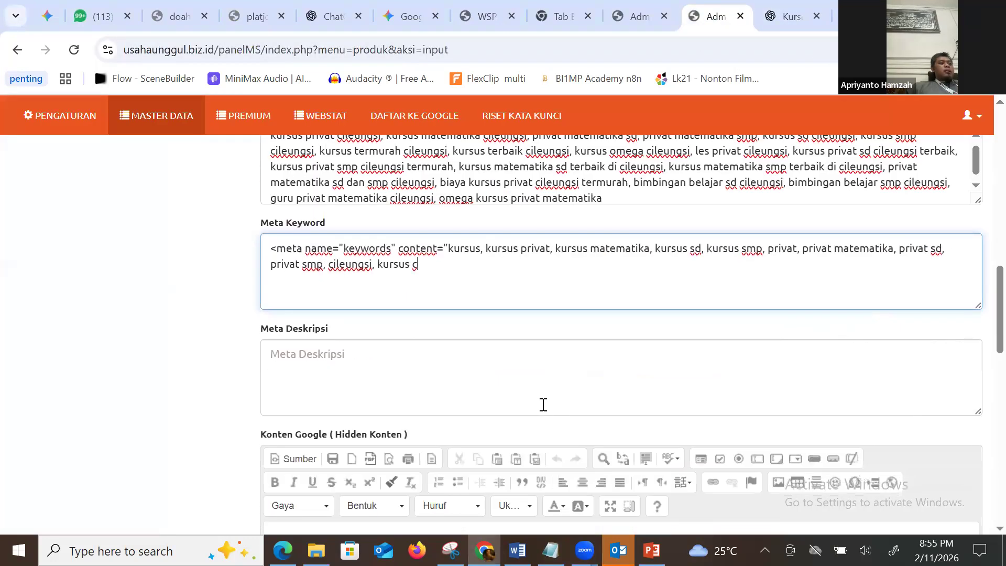
{"action": "left_click", "coordinate": [460, 366]}
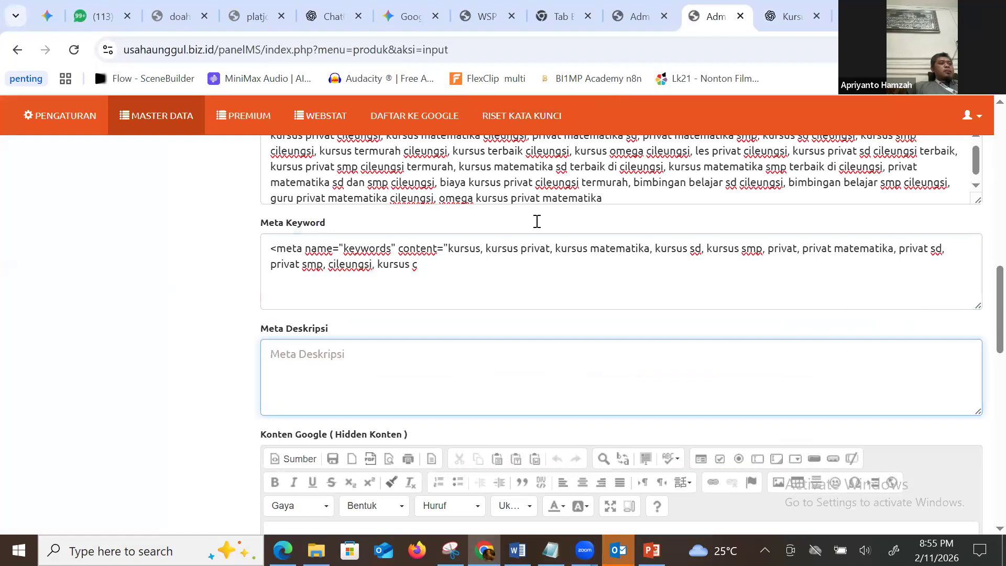
{"action": "left_click", "coordinate": [429, 268]}
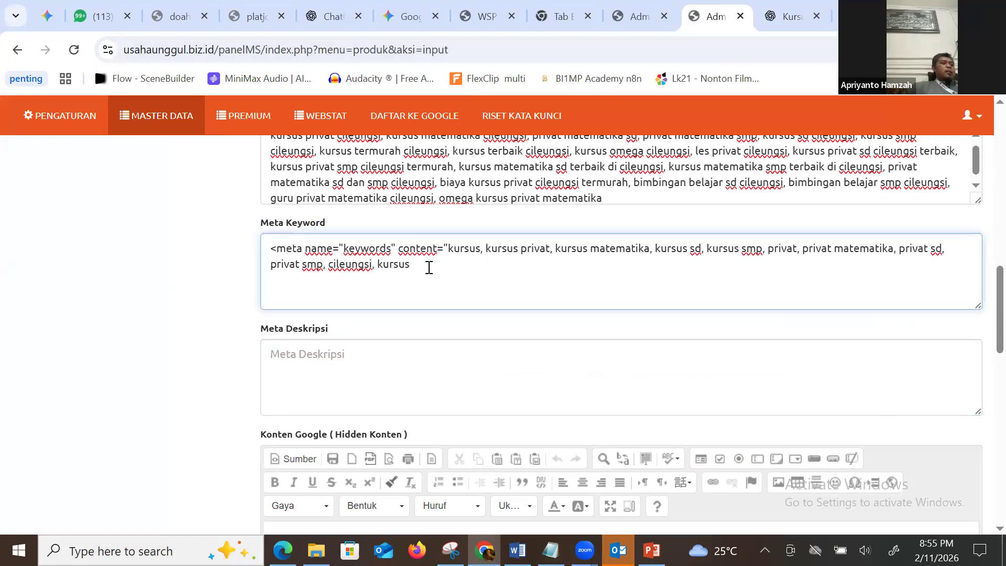
Return to ChatGPT and request a meta description with the prompt "meta deskripsi".
{"action": "key", "text": "ctrl+Tab"}
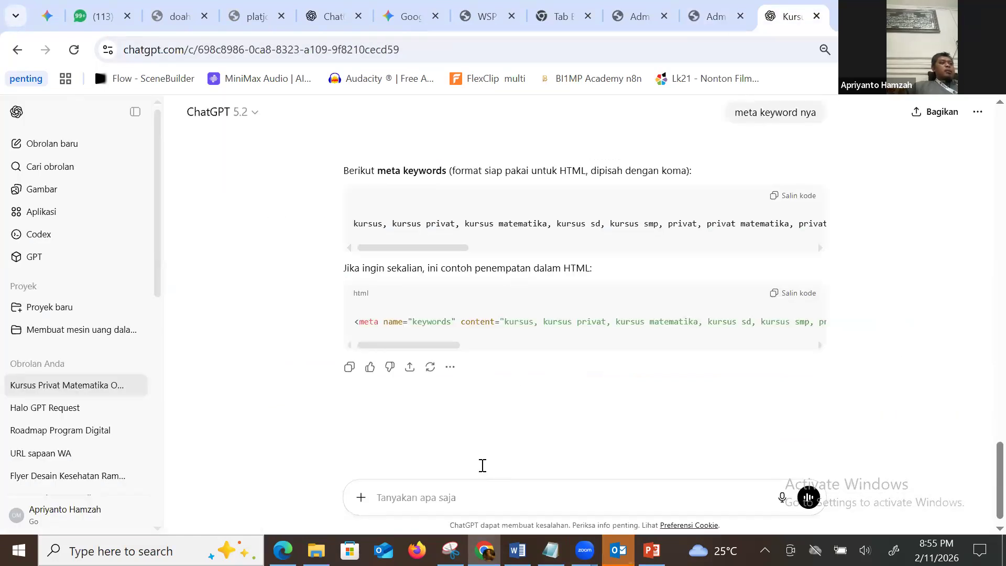
{"action": "type", "text": "meta "}
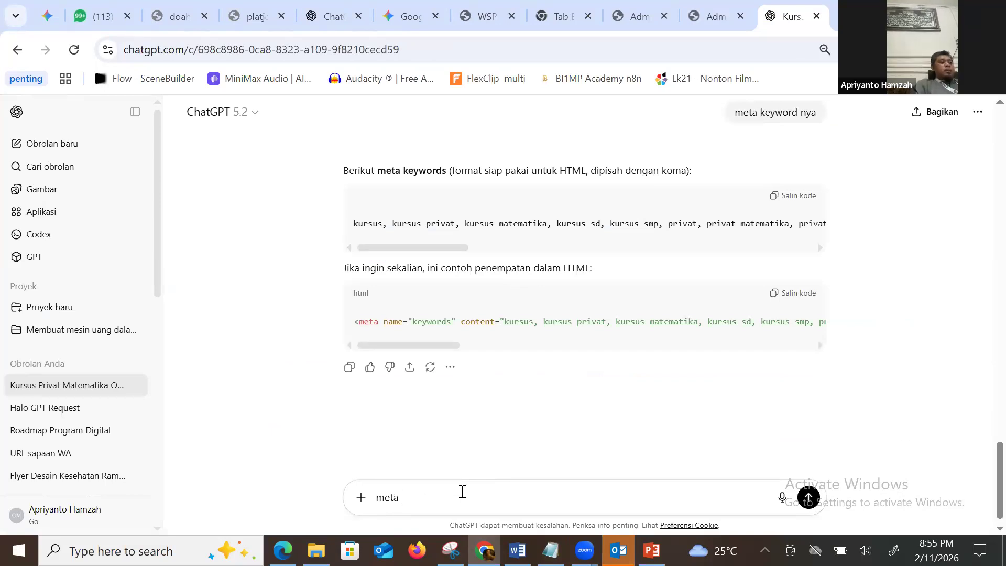
{"action": "type", "text": "deskripsi"}
{"action": "key", "text": "Return"}
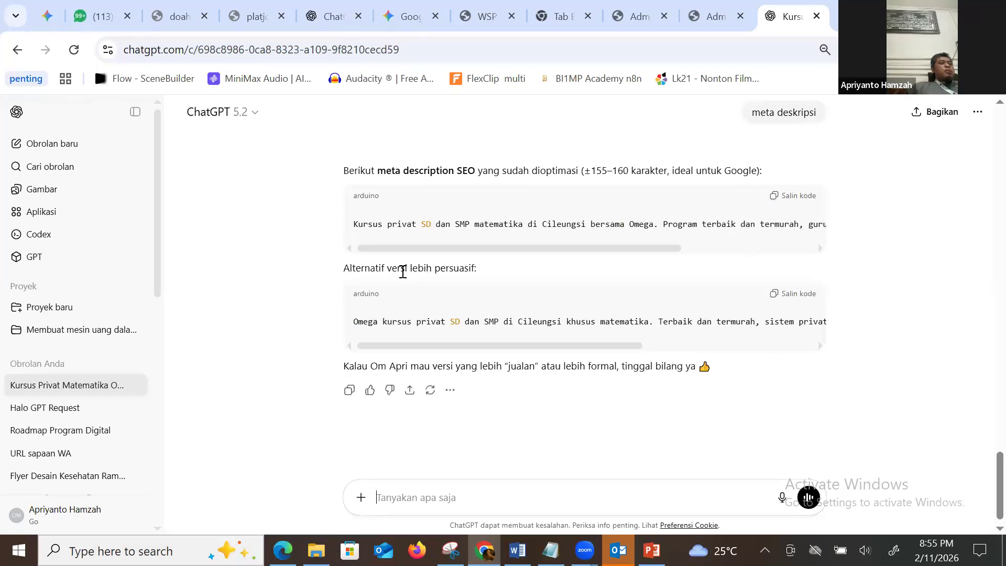
Copy the more persuasive alternative meta description from ChatGPT into the form's Meta Deskripsi field.
{"action": "left_click", "coordinate": [808, 302]}
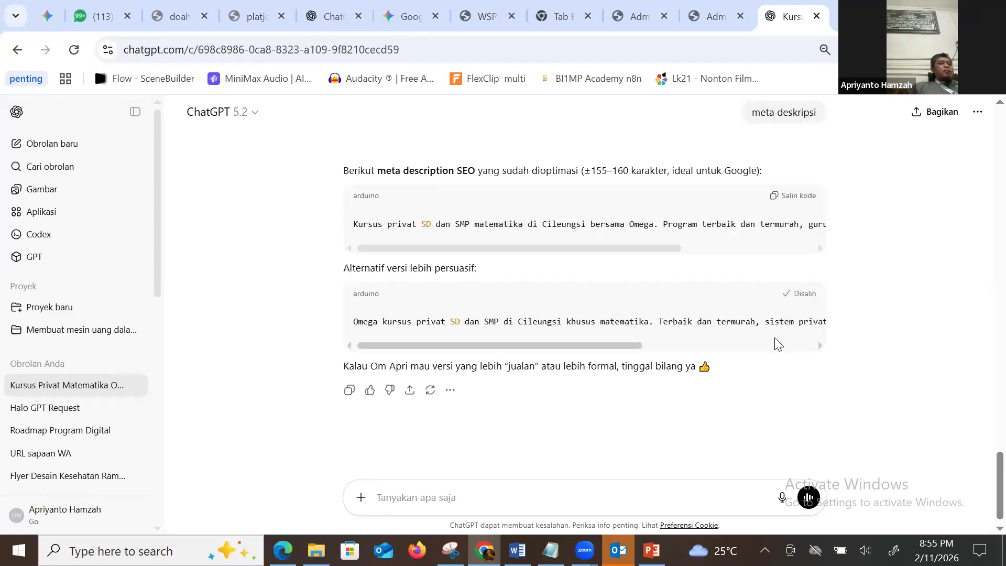
{"action": "left_click", "coordinate": [700, 16]}
{"action": "left_click", "coordinate": [472, 380]}
{"action": "key", "text": "ctrl+v"}
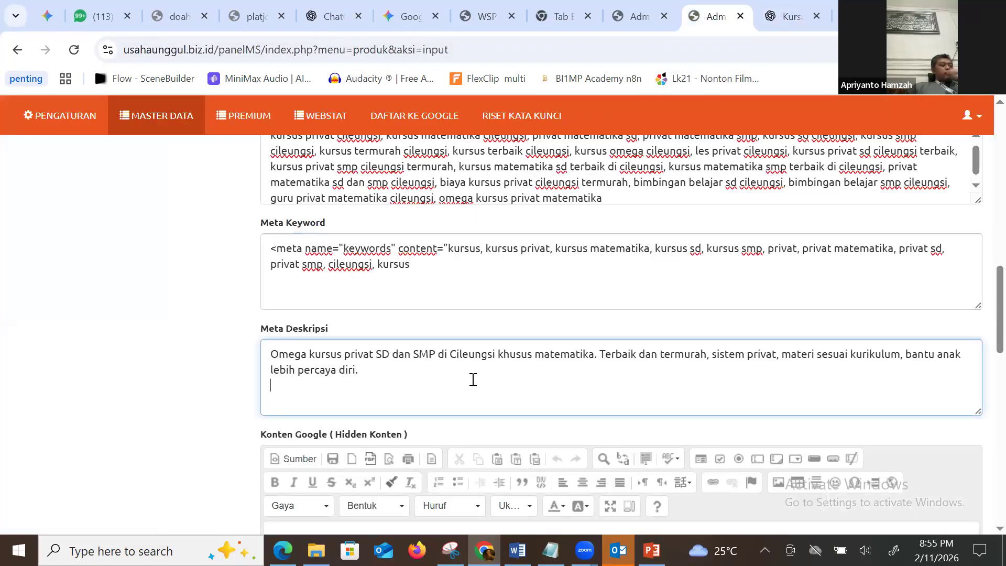
Switch to ChatGPT and request the listing's Google content with the prompt "konten google nya".
{"action": "scroll", "coordinate": [472, 380], "scroll_direction": "down", "scroll_amount": 3}
{"action": "left_click", "coordinate": [465, 381]}
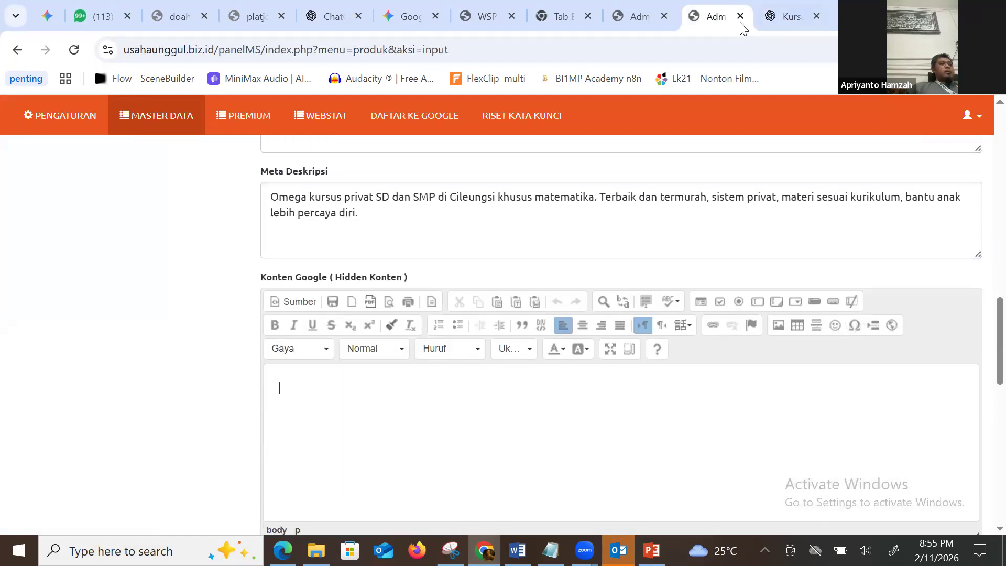
{"action": "left_click", "coordinate": [784, 16]}
{"action": "type", "text": "kontengoogle"}
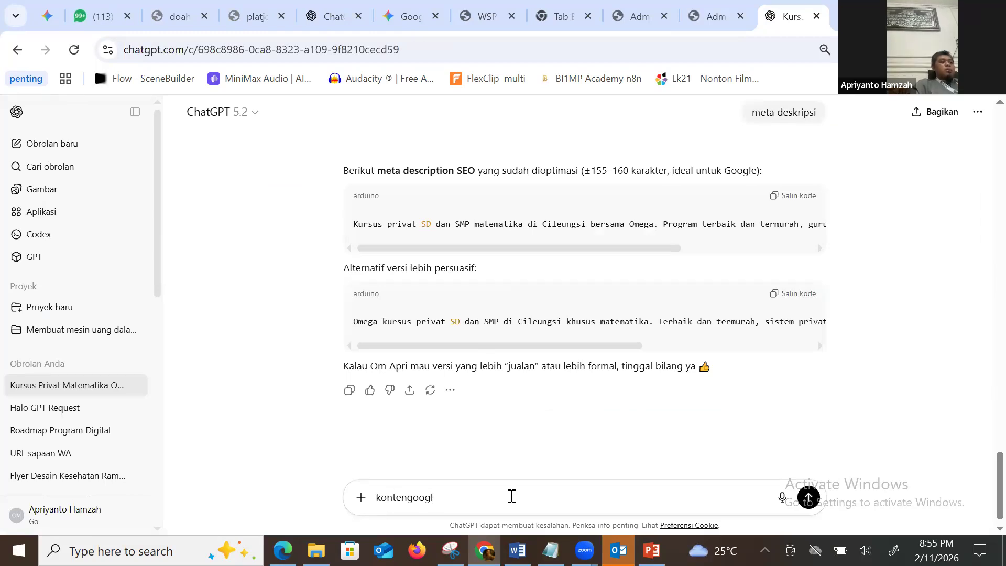
{"action": "key", "text": "BackSpace"}
{"action": "key", "text": "BackSpace"}
{"action": "type", "text": "google nya"}
{"action": "key", "text": "Return"}
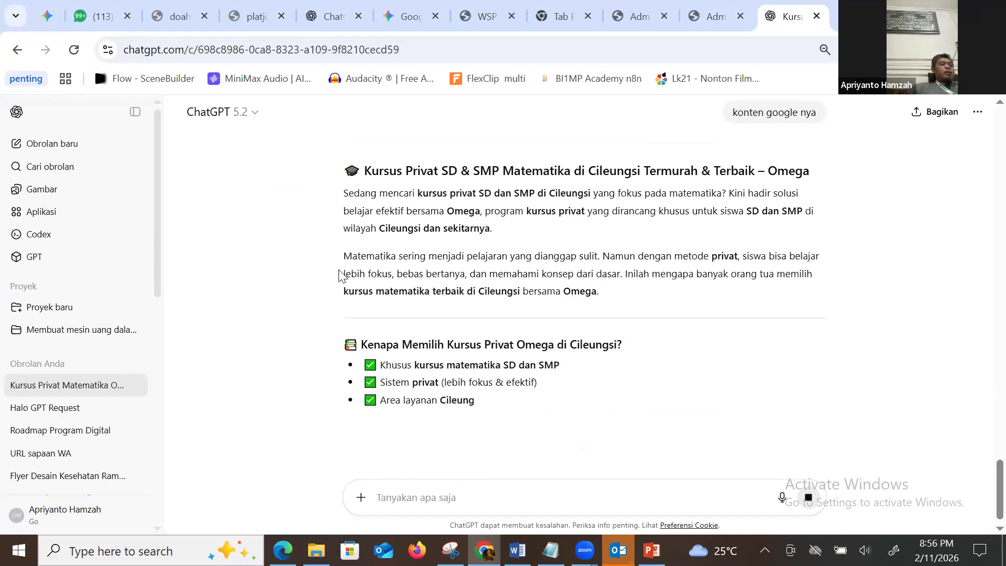
{"action": "scroll", "coordinate": [448, 465], "scroll_direction": "down", "scroll_amount": 1}
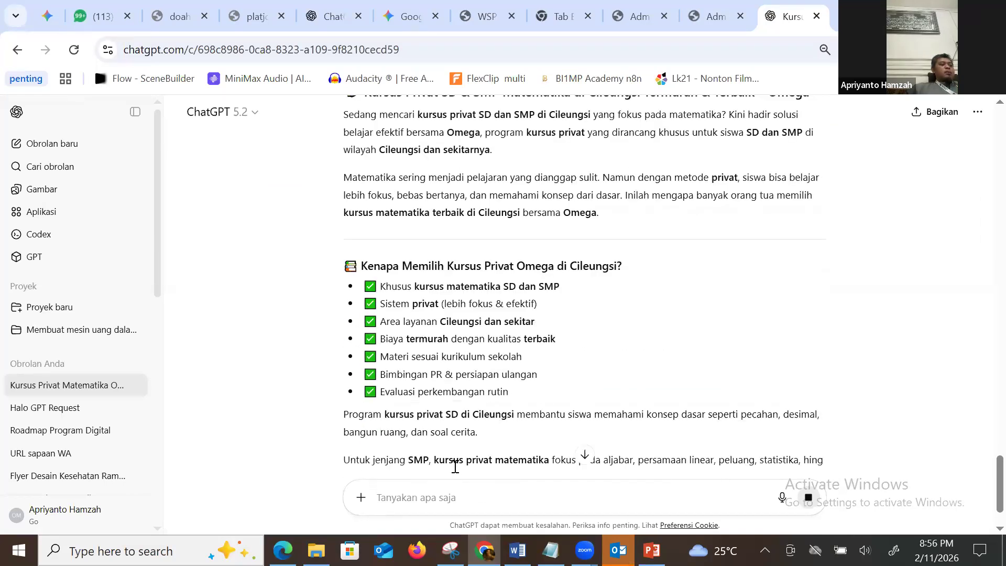
Return to the product form and enter "seo denai" in the Konten Google (Hidden Konten) editor.
{"action": "left_click", "coordinate": [710, 21]}
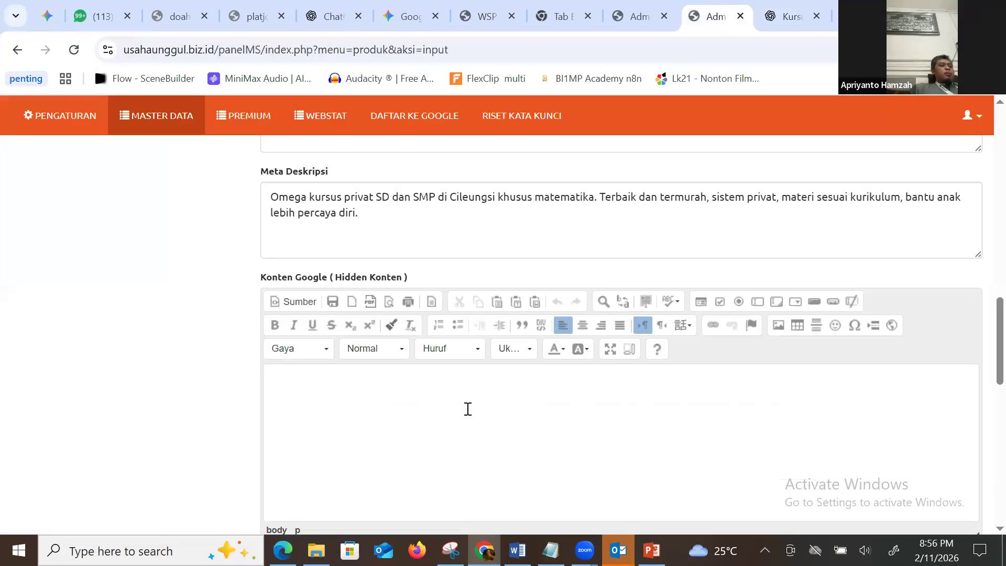
{"action": "left_click", "coordinate": [468, 409]}
{"action": "type", "text": "seo da"}
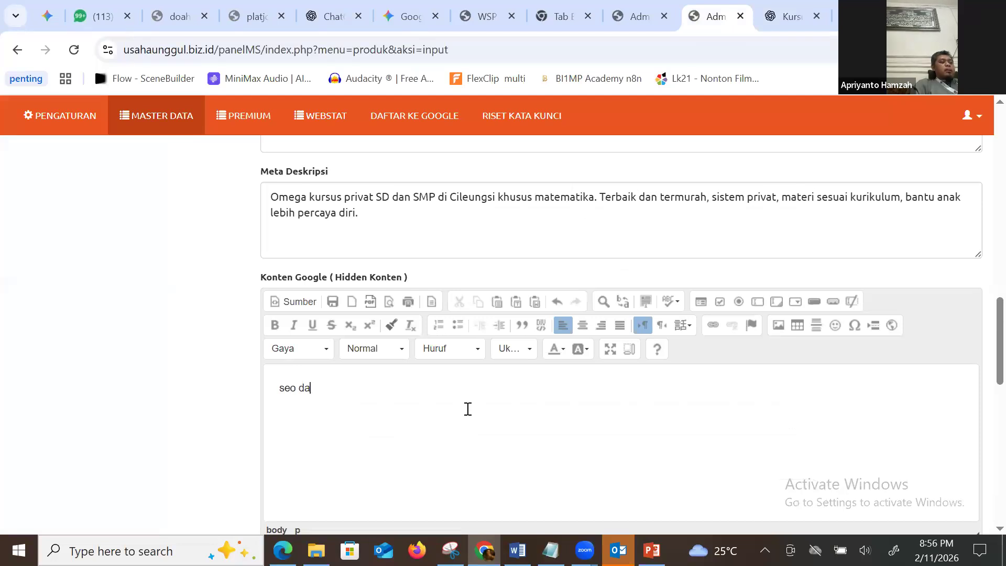
{"action": "key", "text": "BackSpace"}
{"action": "type", "text": "enai"}
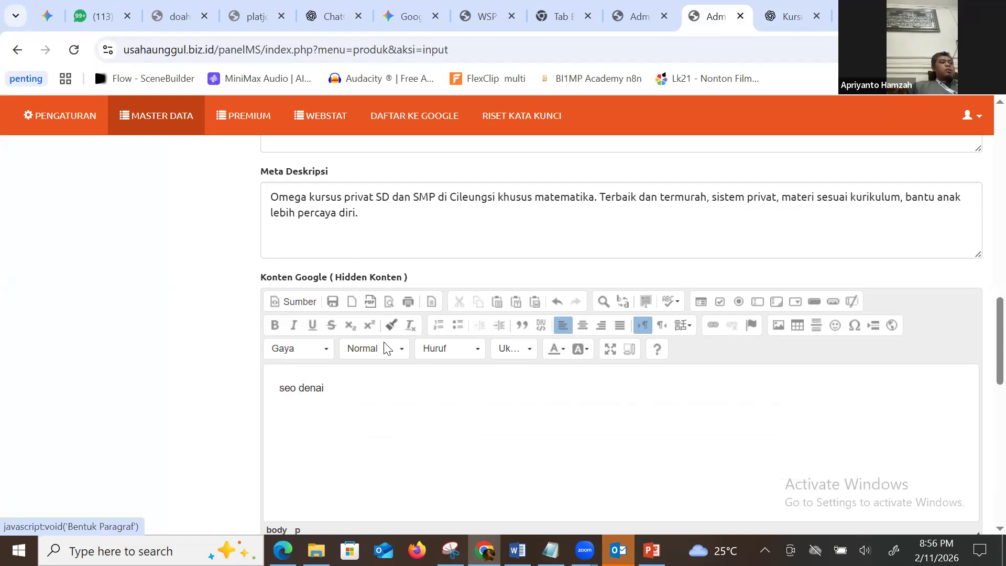
{"action": "scroll", "coordinate": [362, 244], "scroll_direction": "up", "scroll_amount": 3}
{"action": "scroll", "coordinate": [362, 244], "scroll_direction": "up", "scroll_amount": 15}
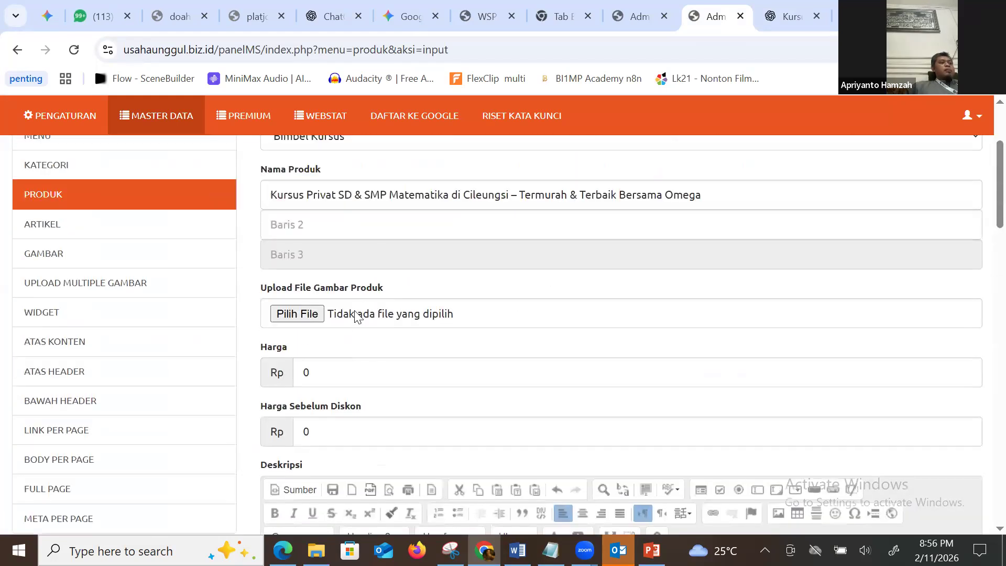
{"action": "scroll", "coordinate": [352, 309], "scroll_direction": "up", "scroll_amount": 4}
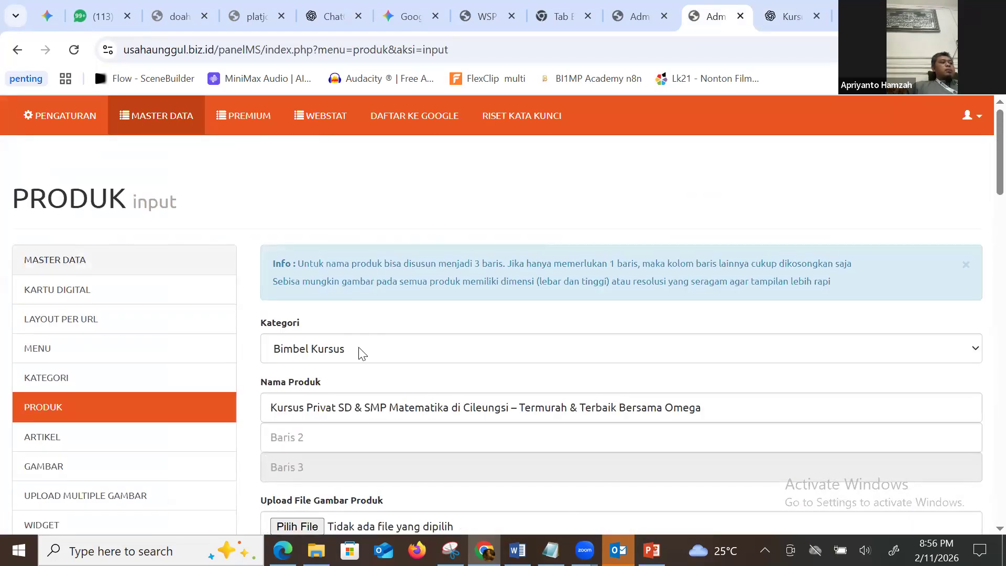
{"action": "scroll", "coordinate": [359, 400], "scroll_direction": "down", "scroll_amount": 4}
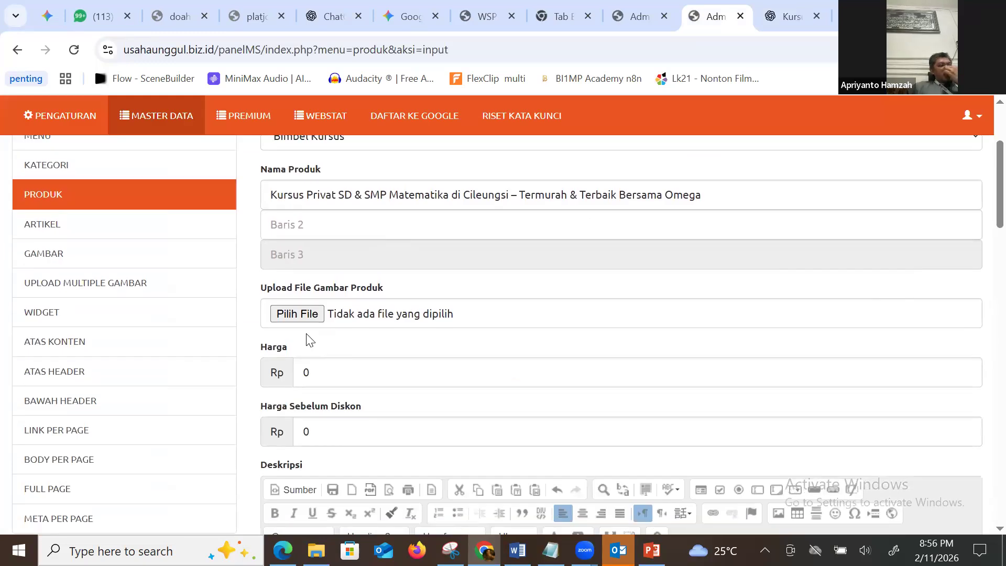
{"action": "left_click", "coordinate": [311, 317]}
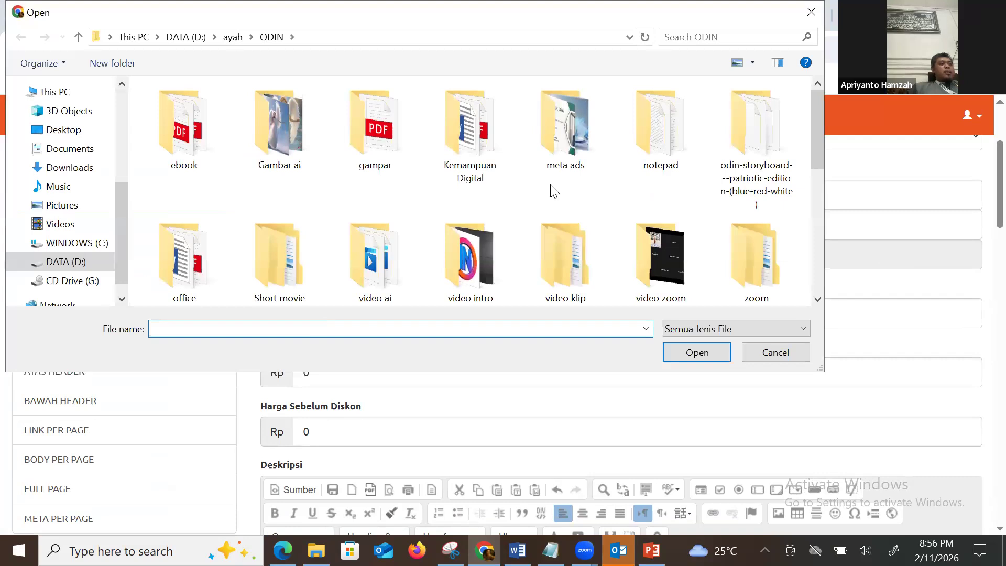
{"action": "left_click", "coordinate": [79, 168]}
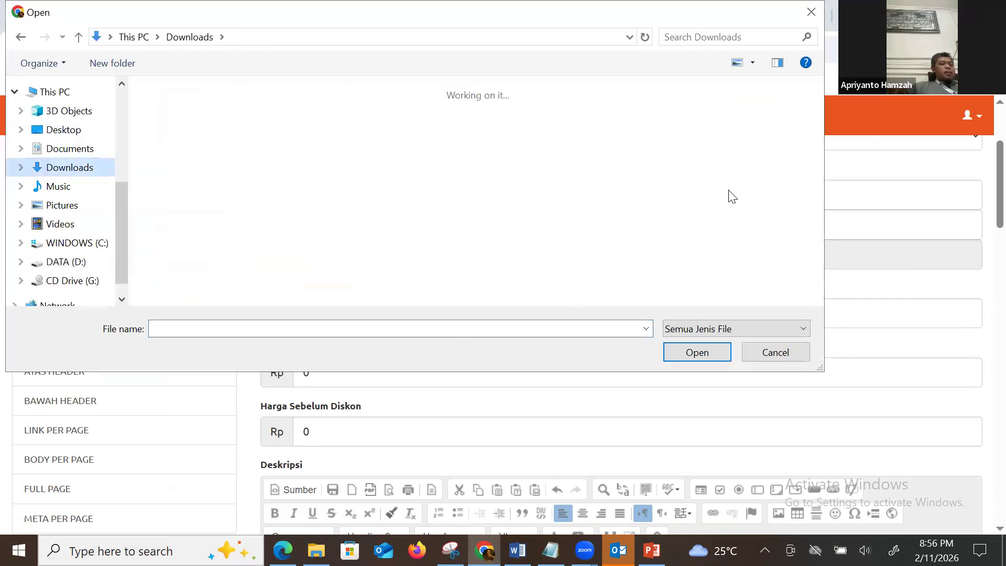
{"action": "scroll", "coordinate": [722, 203], "scroll_direction": "down", "scroll_amount": 5}
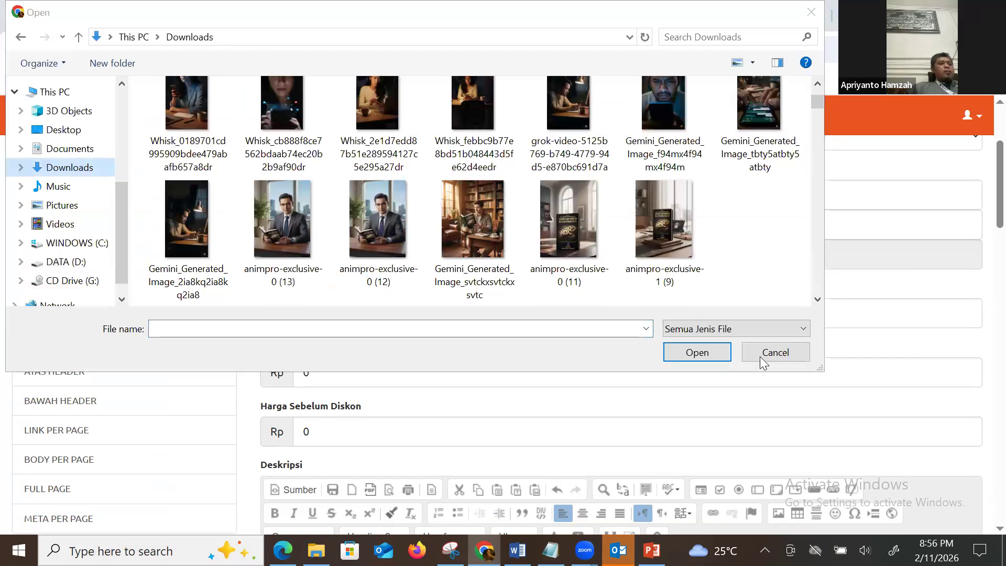
{"action": "key", "text": "Escape"}
Ask ChatGPT for a square flyer prompt with "buatkan prompflyer nya ratio t untuk 1:1 tambahkan karakter yang sesuai".
{"action": "left_click", "coordinate": [786, 22]}
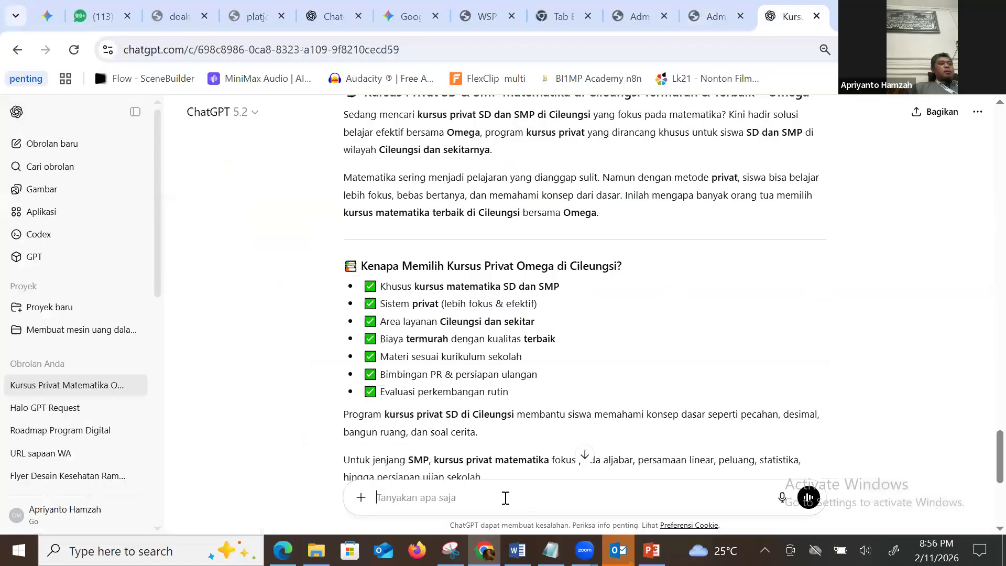
{"action": "type", "text": "buatka "}
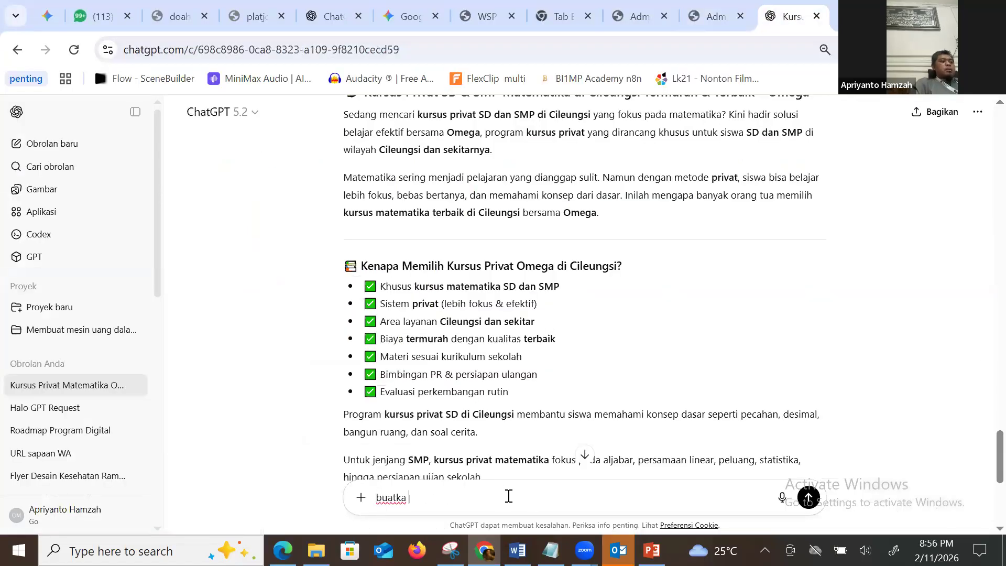
{"action": "type", "text": "n"}
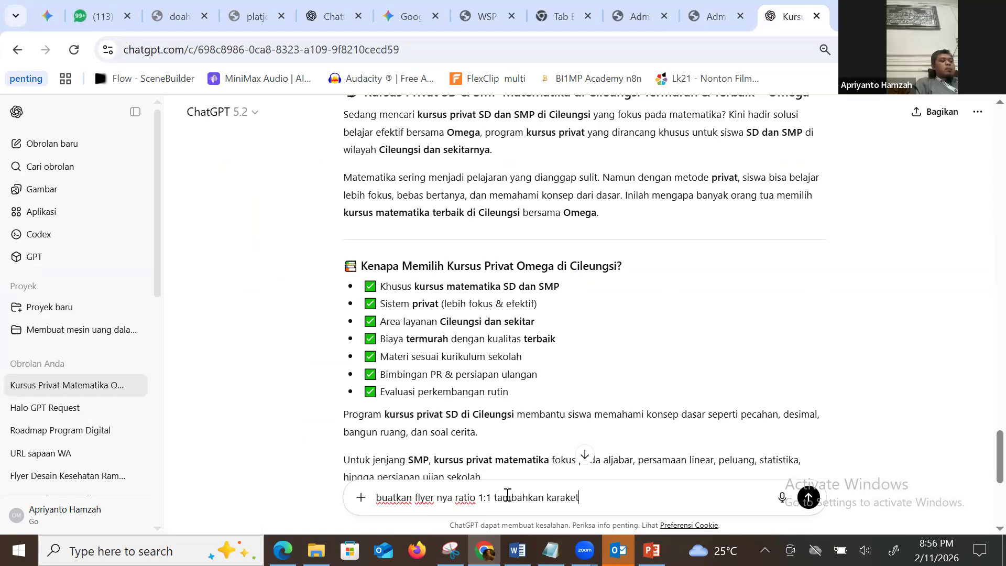
{"action": "type", "text": "yang sesuai "}
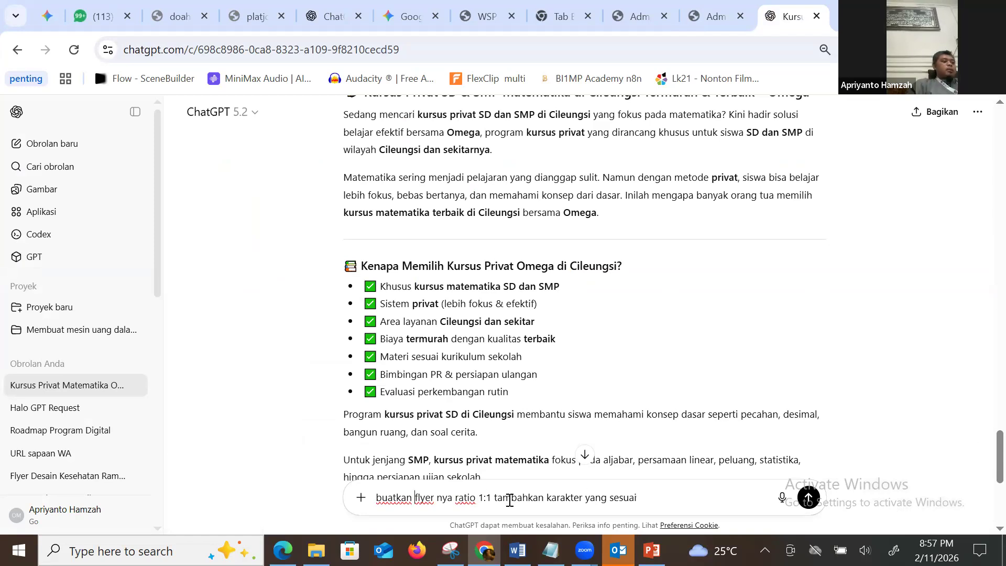
{"action": "type", "text": "prompr"}
{"action": "key", "text": "BackSpace"}
{"action": "key", "text": "BackSpace"}
{"action": "left_click", "coordinate": [509, 497]}
{"action": "type", "text": "untuk"}
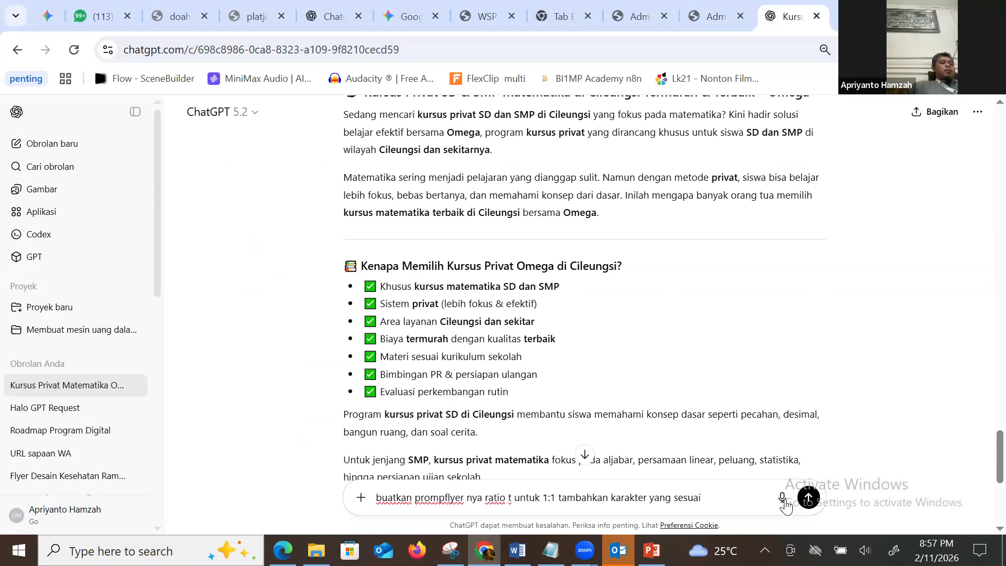
{"action": "left_click", "coordinate": [808, 498]}
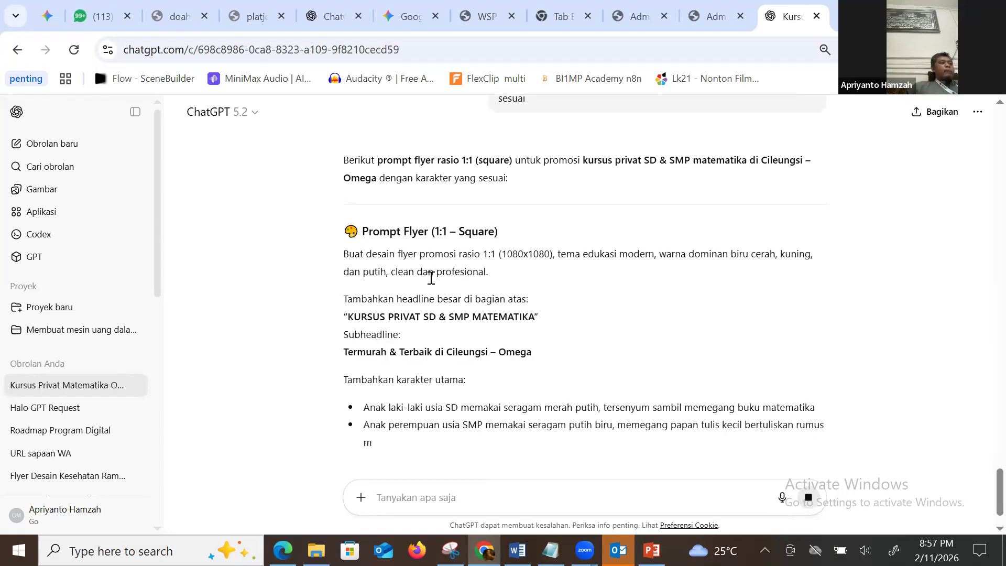
Copy ChatGPT's flyer prompt, from its introduction to the style line, and open gemini.google.com in a new browser page.
{"action": "left_click_drag", "start_coordinate": [344, 192], "coordinate": [384, 237]}
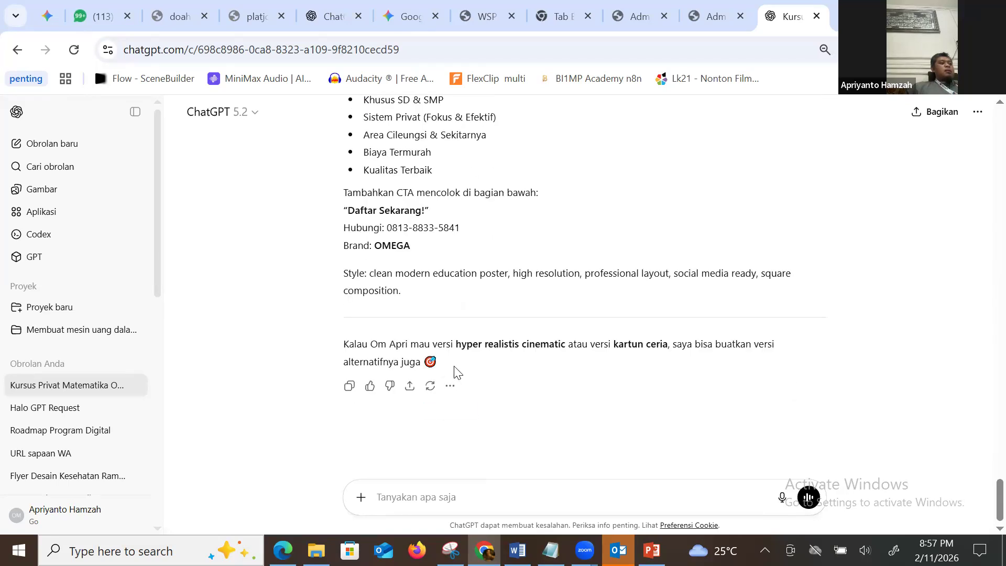
{"action": "left_click_drag", "start_coordinate": [447, 306], "coordinate": [447, 306]}
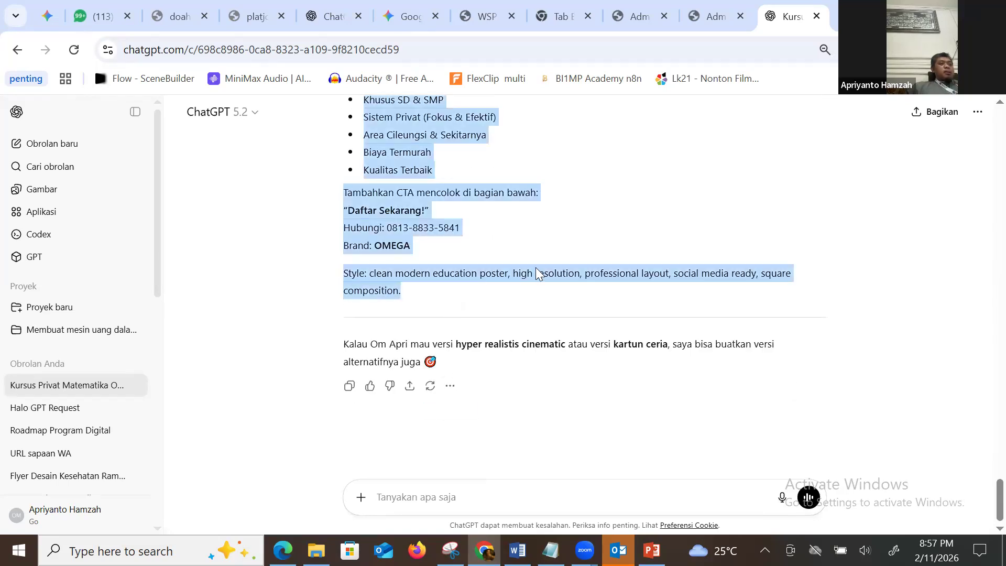
{"action": "key", "text": "ctrl+t"}
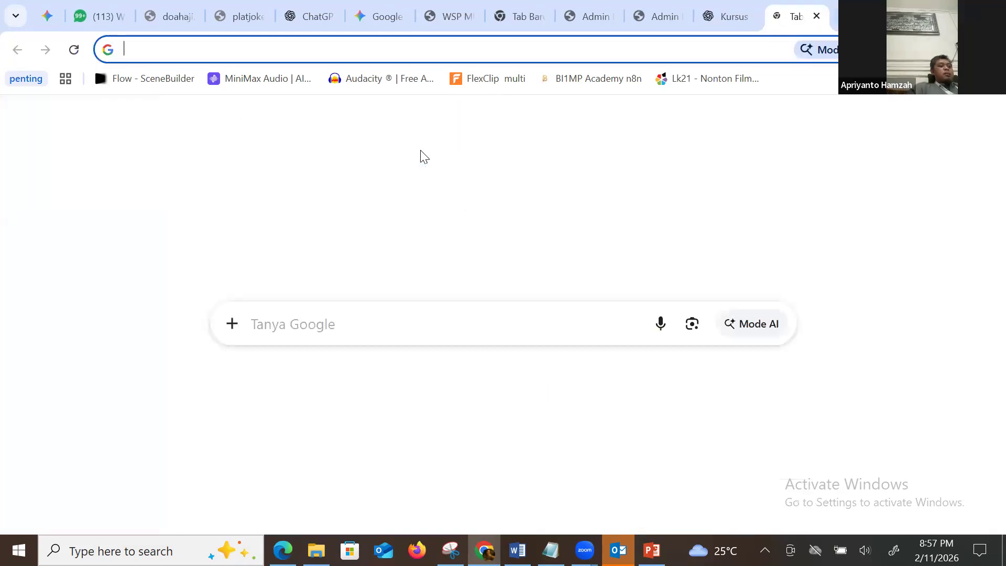
{"action": "type", "text": "gemini.google.com"}
{"action": "key", "text": "Return"}
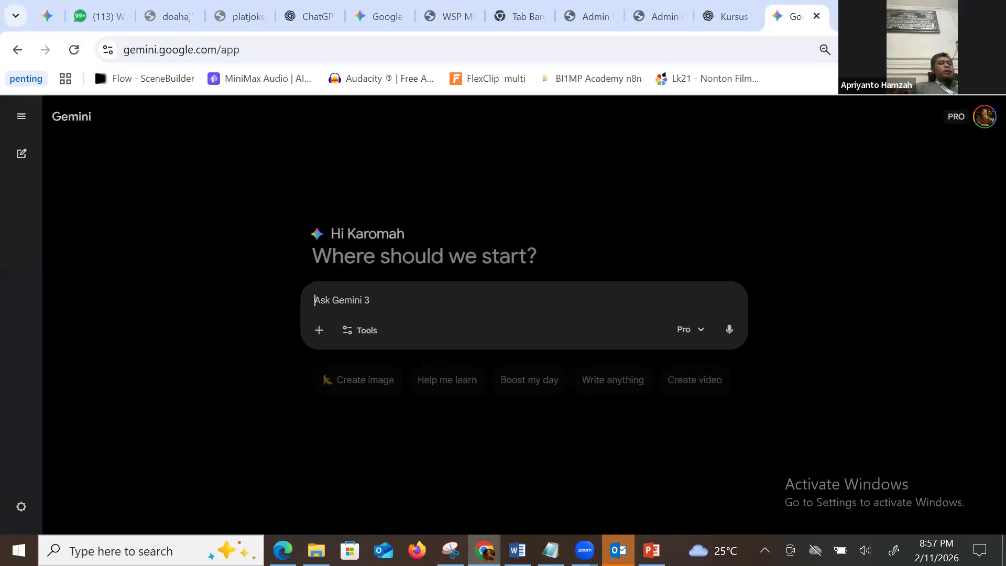
Generate the flyer with Gemini's Create image tool using the copied flyer prompt.
{"action": "left_click", "coordinate": [378, 383]}
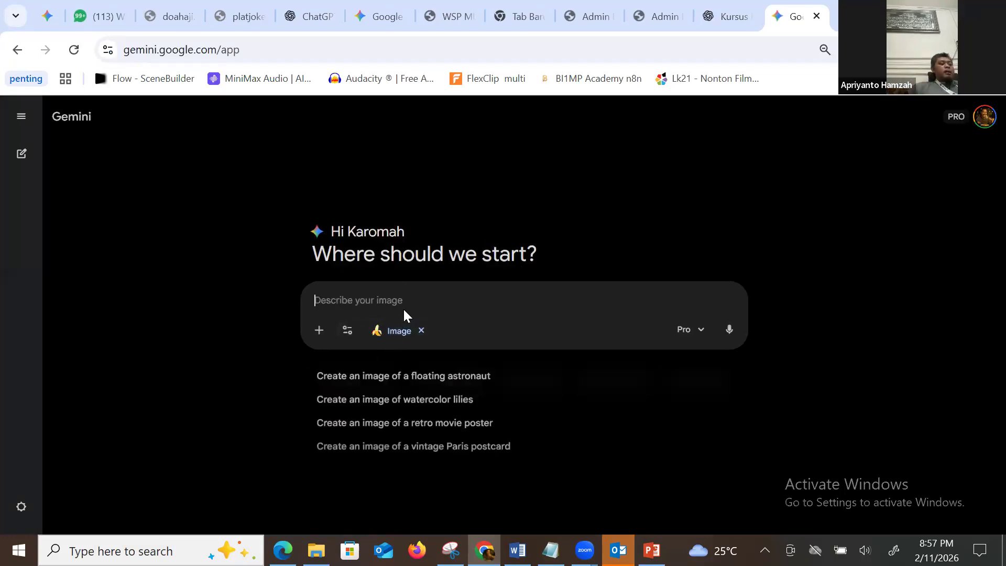
{"action": "key", "text": "ctrl+v"}
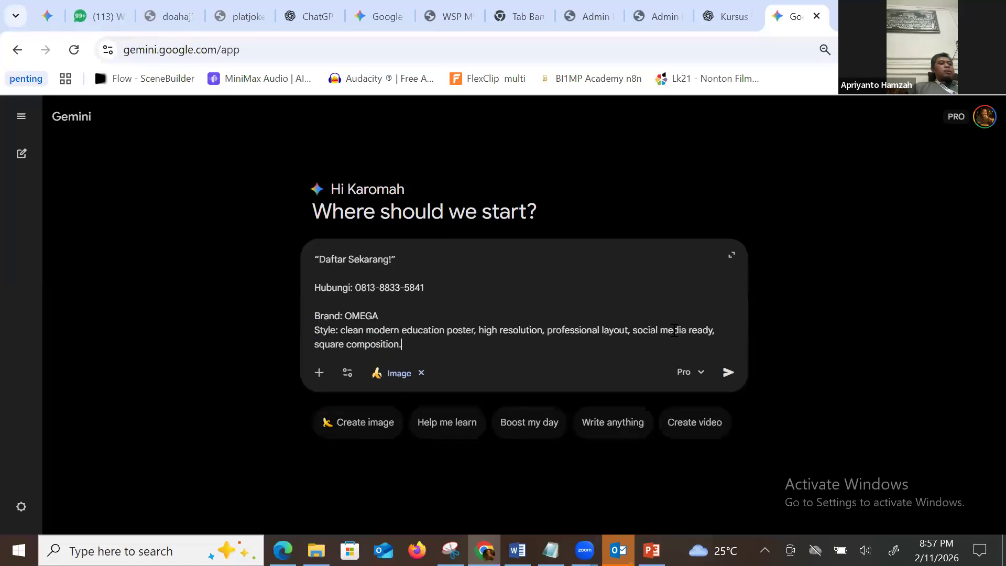
{"action": "left_click", "coordinate": [728, 371]}
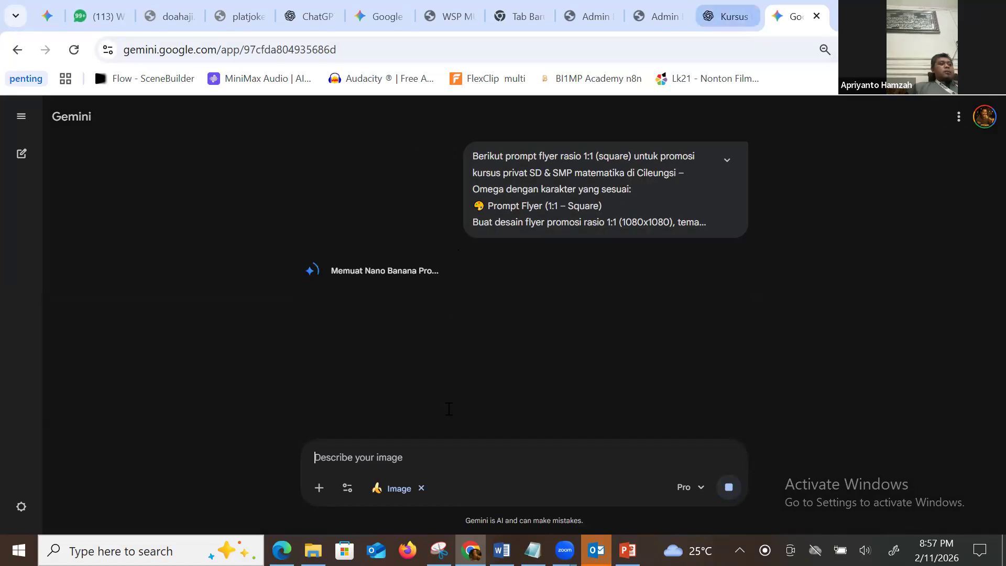
Switch to the ChatGPT course chat and request its own flyer image with the prompt "buat gambar nya".
{"action": "left_click", "coordinate": [728, 16]}
{"action": "type", "text": "buat "}
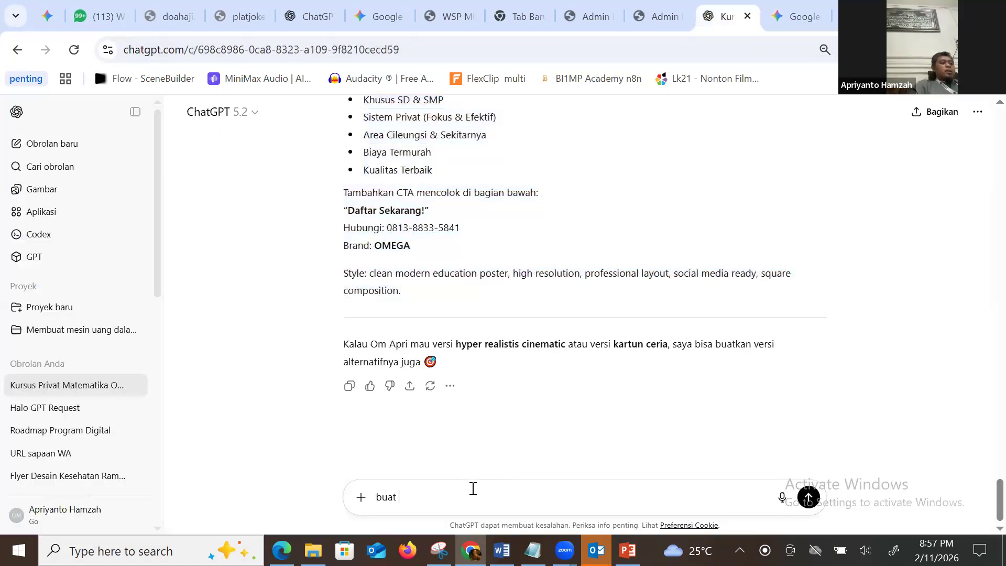
{"action": "type", "text": "gambar nya"}
{"action": "key", "text": "Return"}
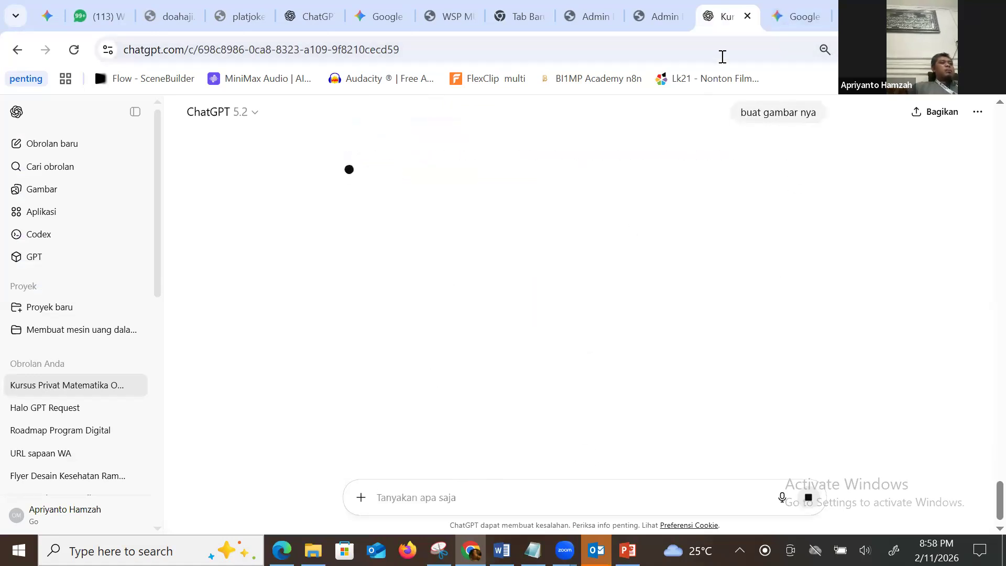
Check the flyer images being generated in Gemini and ChatGPT, and compare their headlines, characters and layout.
{"action": "left_click", "coordinate": [804, 26]}
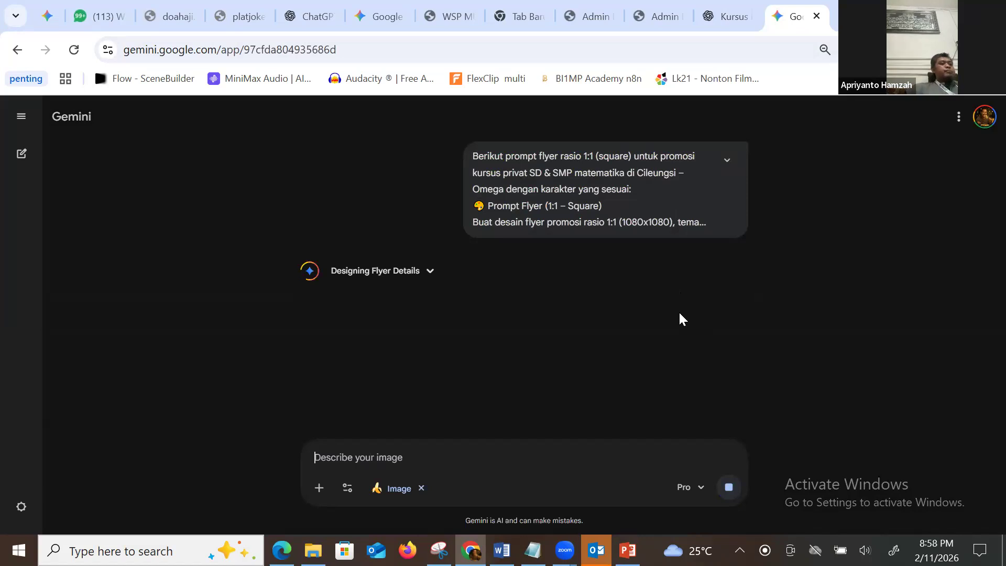
{"action": "mouse_move", "coordinate": [705, 33]}
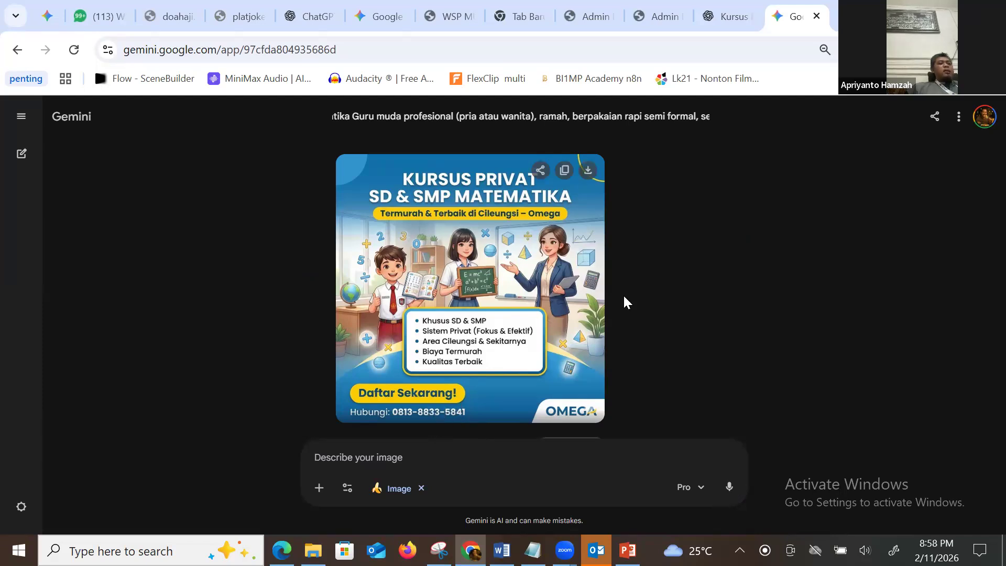
{"action": "left_click", "coordinate": [713, 21]}
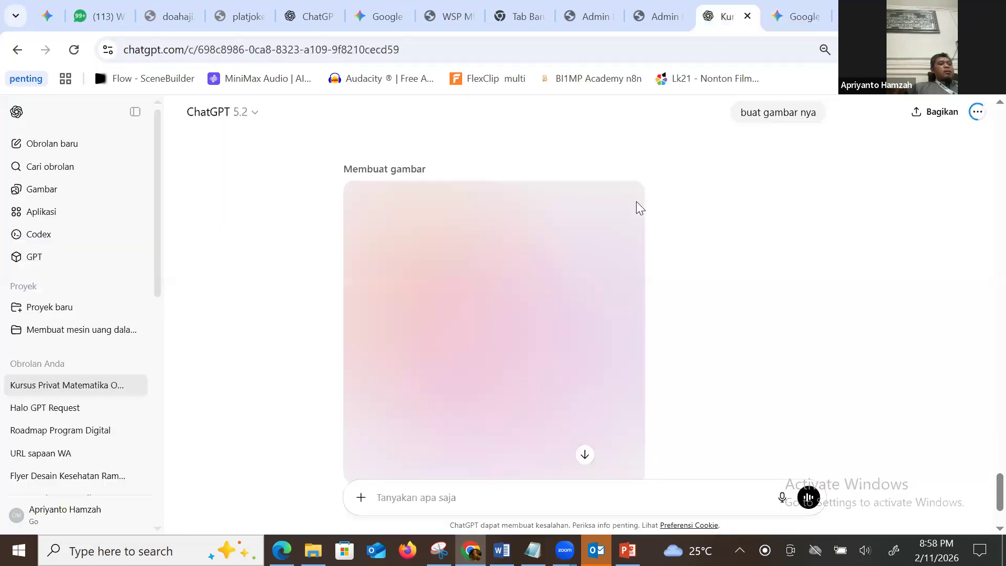
{"action": "scroll", "coordinate": [640, 220], "scroll_direction": "up", "scroll_amount": 1}
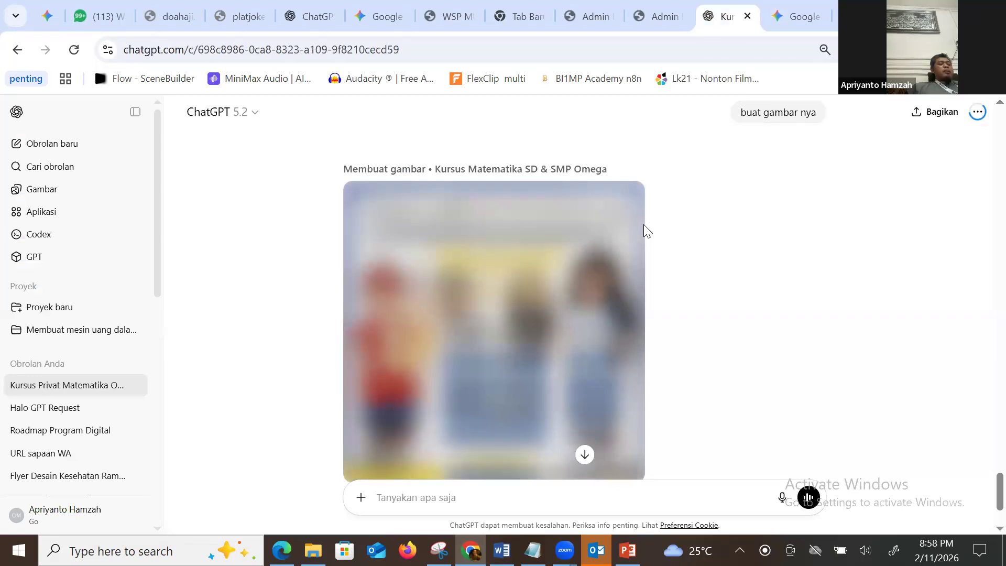
{"action": "scroll", "coordinate": [647, 231], "scroll_direction": "down", "scroll_amount": 1}
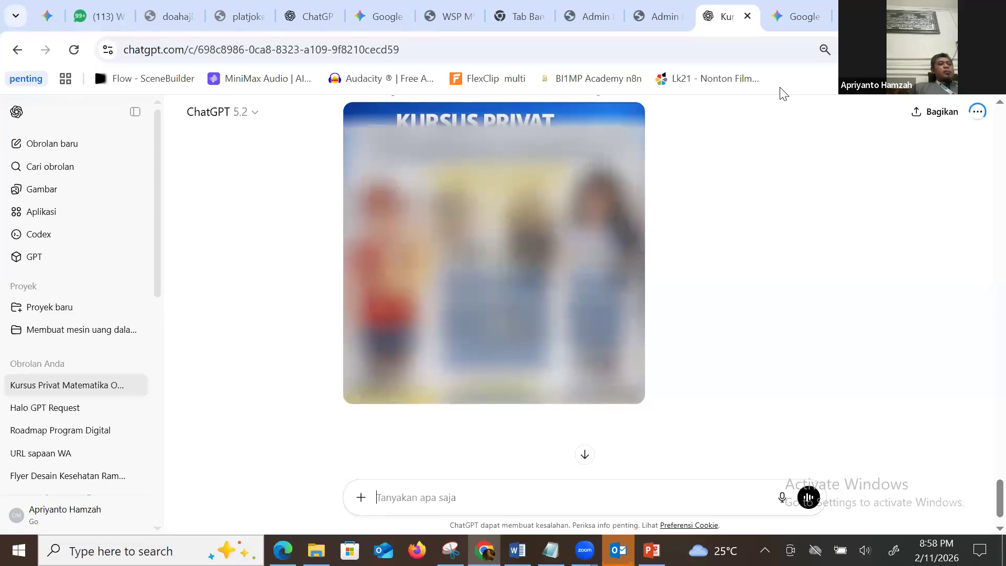
{"action": "left_click", "coordinate": [794, 34]}
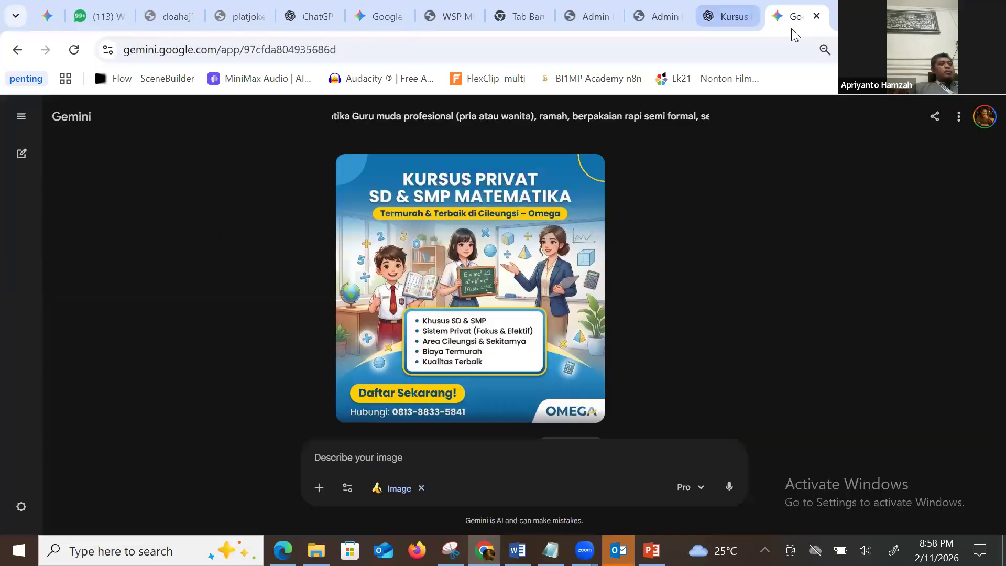
{"action": "left_click", "coordinate": [729, 16]}
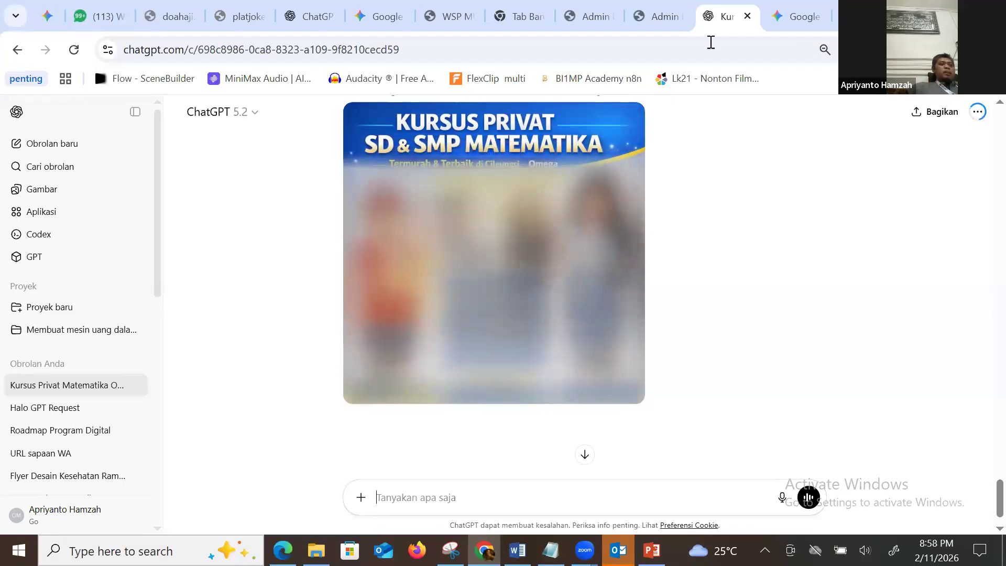
Check the Gemini flyer's full-size download and download the flyer image generated by ChatGPT.
{"action": "left_click", "coordinate": [797, 16]}
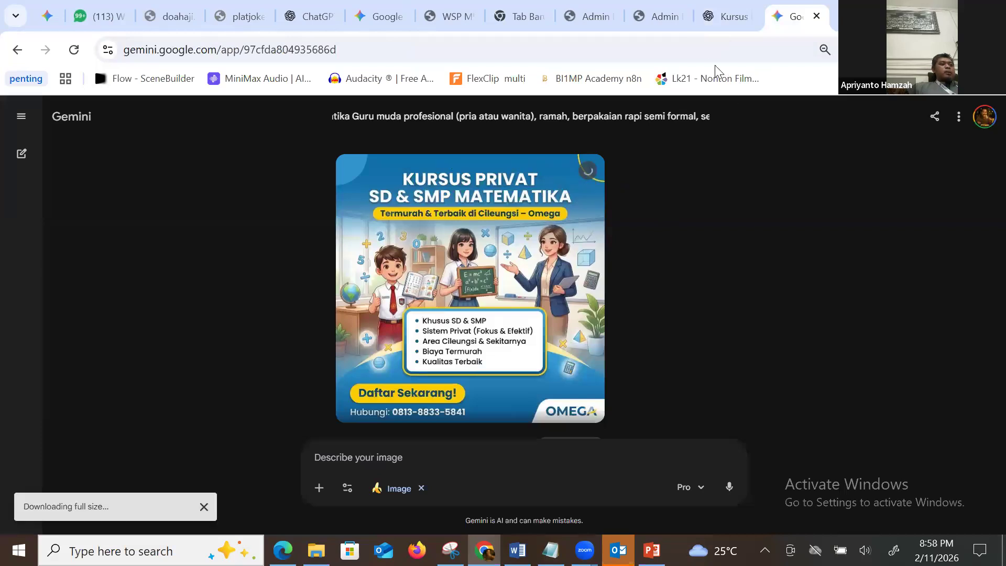
{"action": "left_click", "coordinate": [724, 21]}
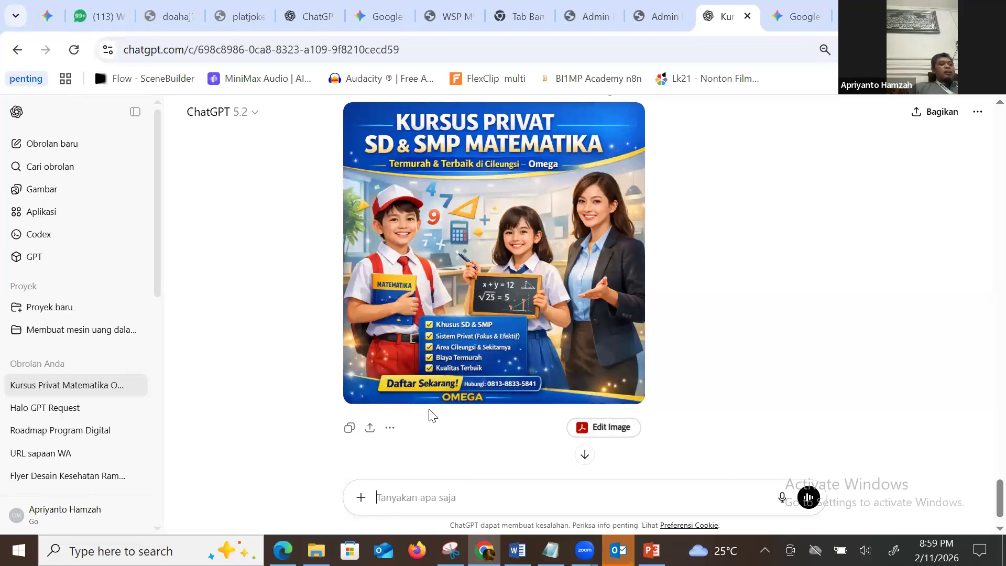
{"action": "left_click", "coordinate": [409, 394]}
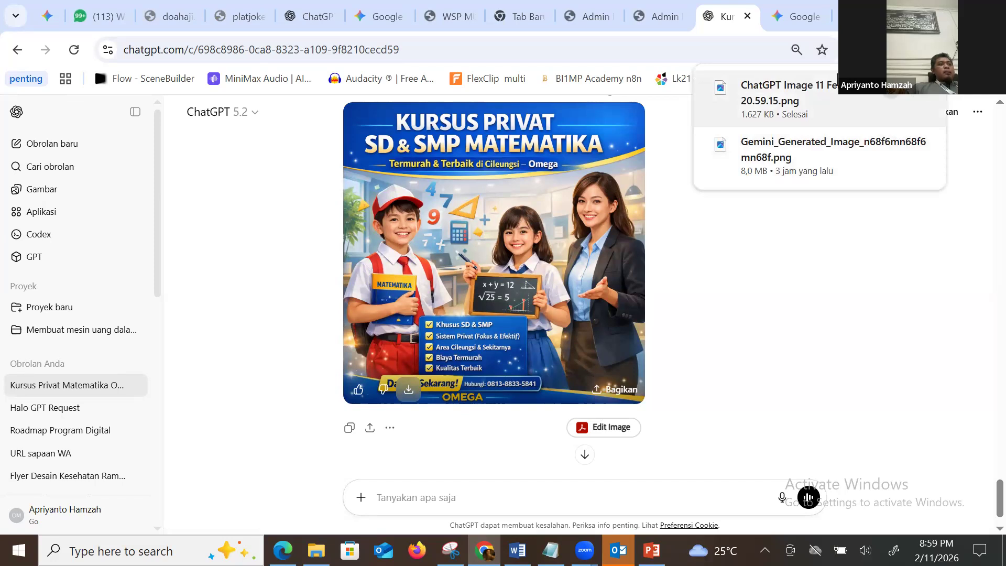
Revisit the product input form, return to the Gemini chat, and show the downloaded Gemini flyer in its Downloads folder.
{"action": "left_click", "coordinate": [658, 16]}
{"action": "scroll", "coordinate": [322, 260], "scroll_direction": "up", "scroll_amount": 4}
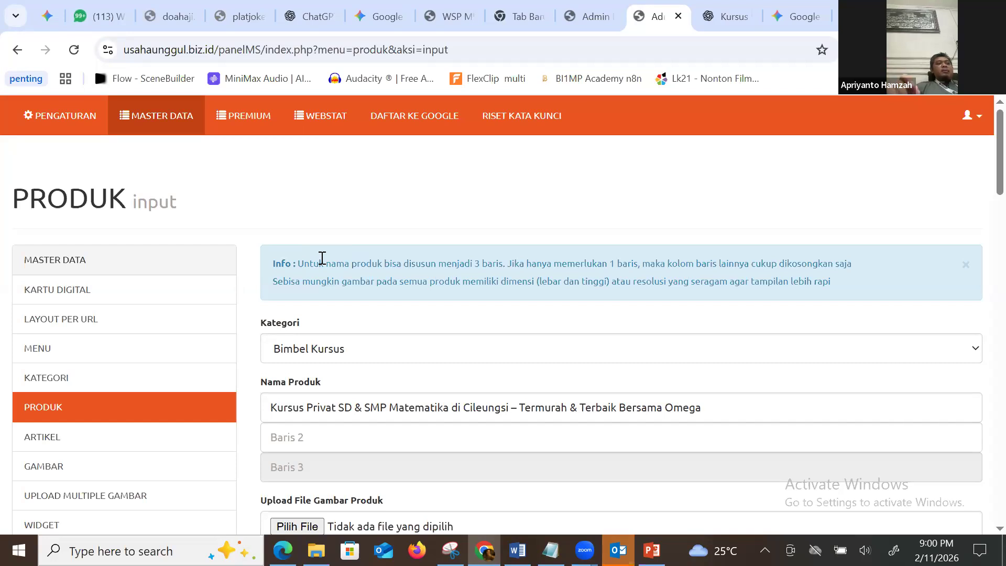
{"action": "left_click", "coordinate": [848, 49]}
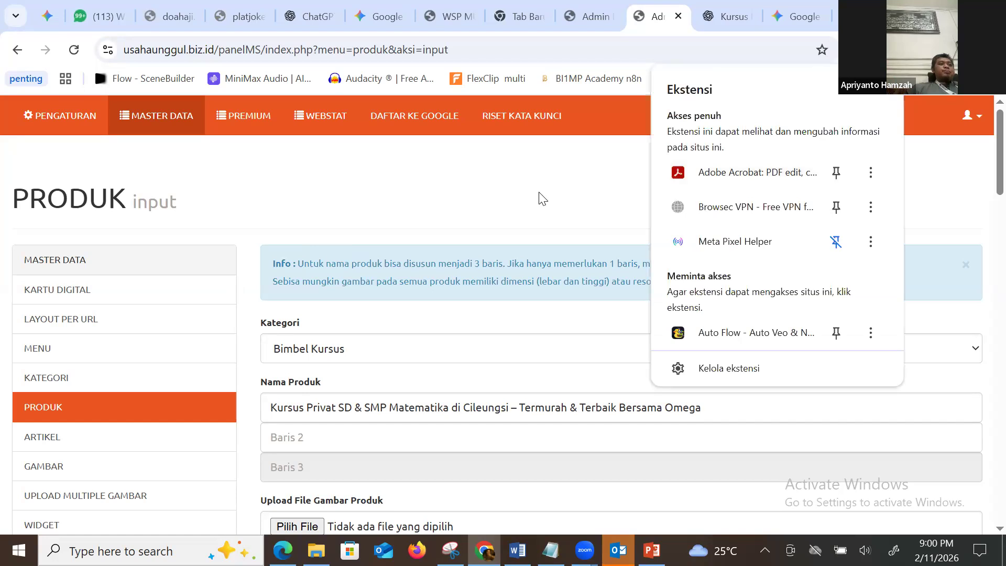
{"action": "left_click", "coordinate": [888, 49]}
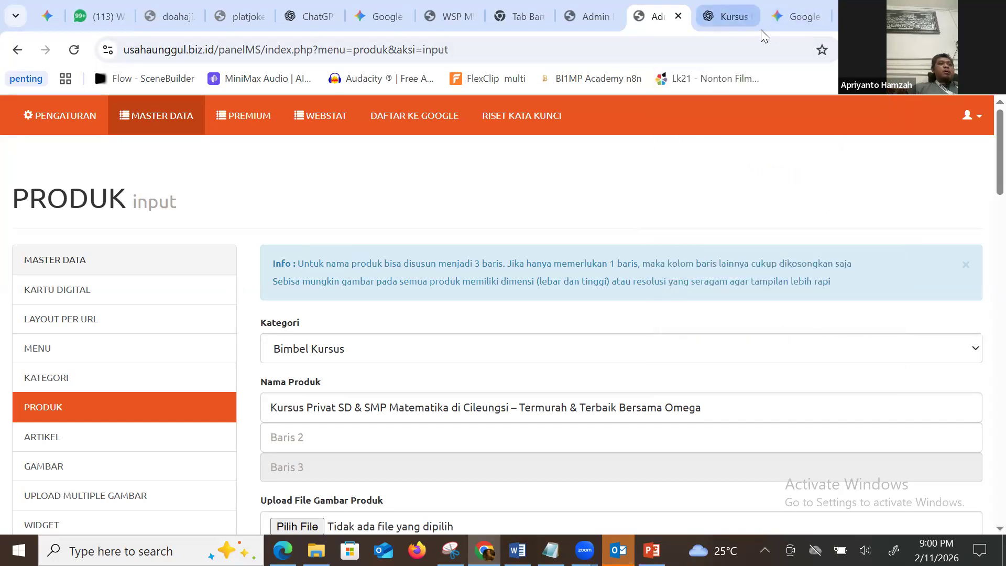
{"action": "left_click", "coordinate": [791, 16]}
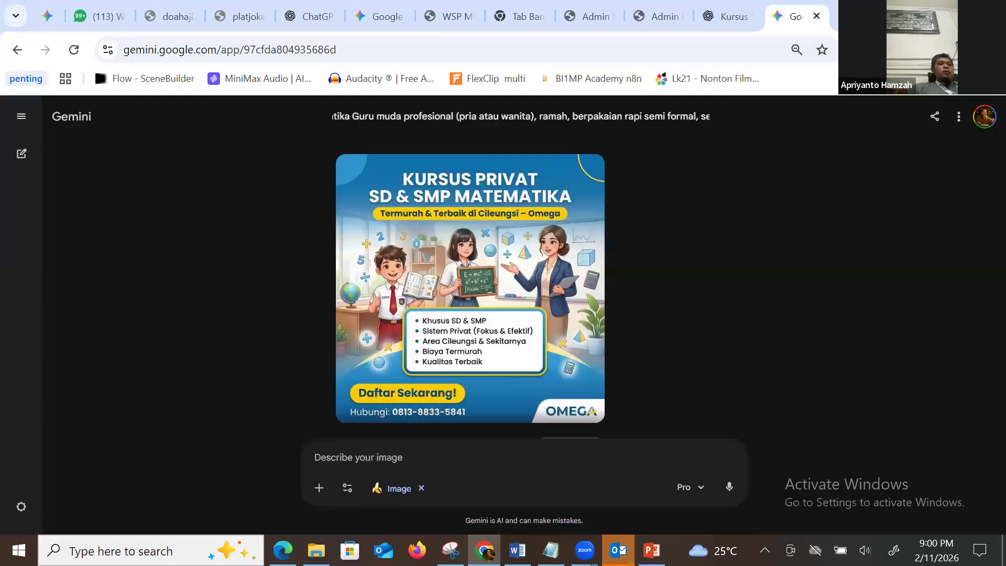
{"action": "left_click", "coordinate": [935, 50]}
{"action": "left_click", "coordinate": [876, 122]}
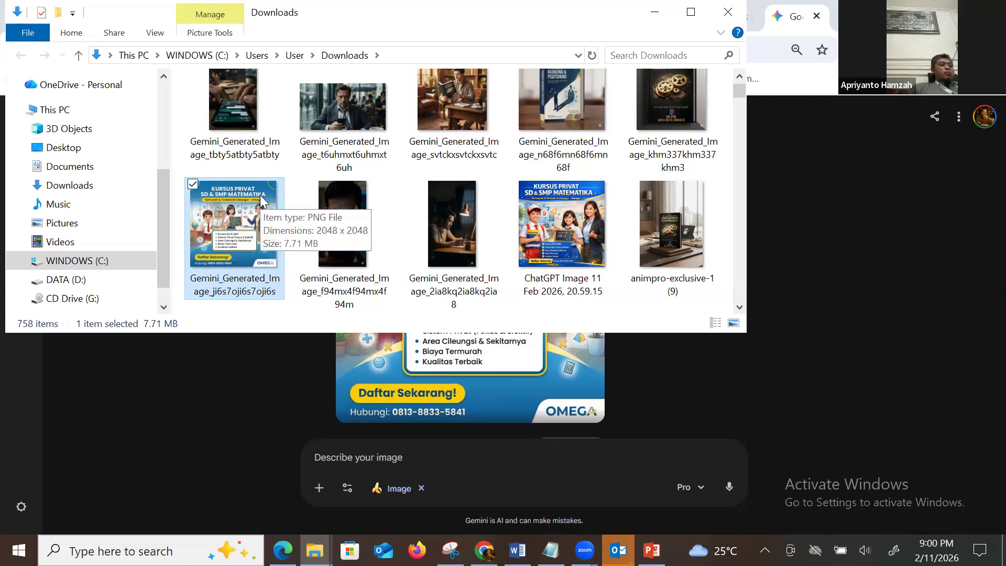
Open the downloaded Gemini math course flyer for editing in Paint.
{"action": "double_click", "coordinate": [239, 210]}
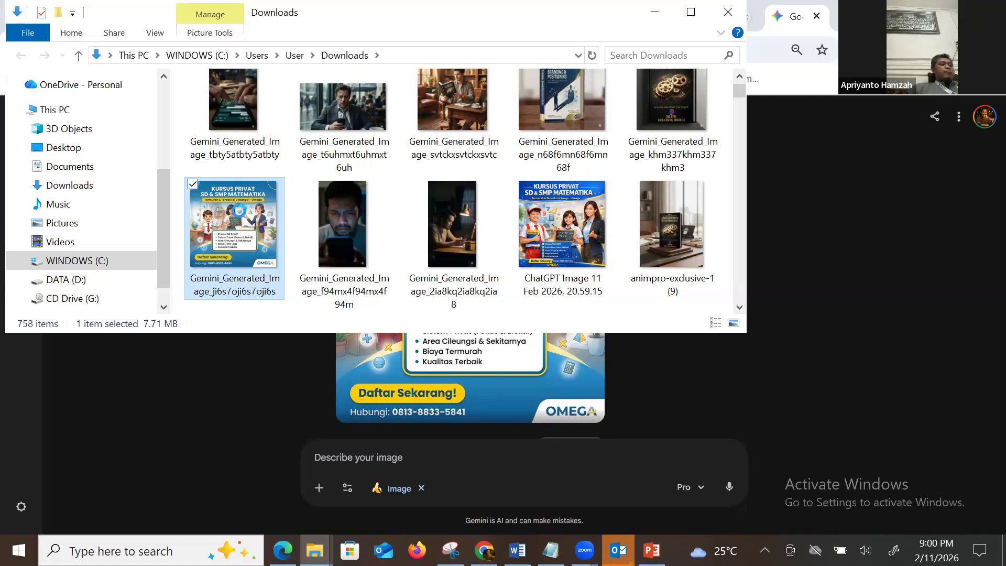
{"action": "right_click", "coordinate": [239, 211]}
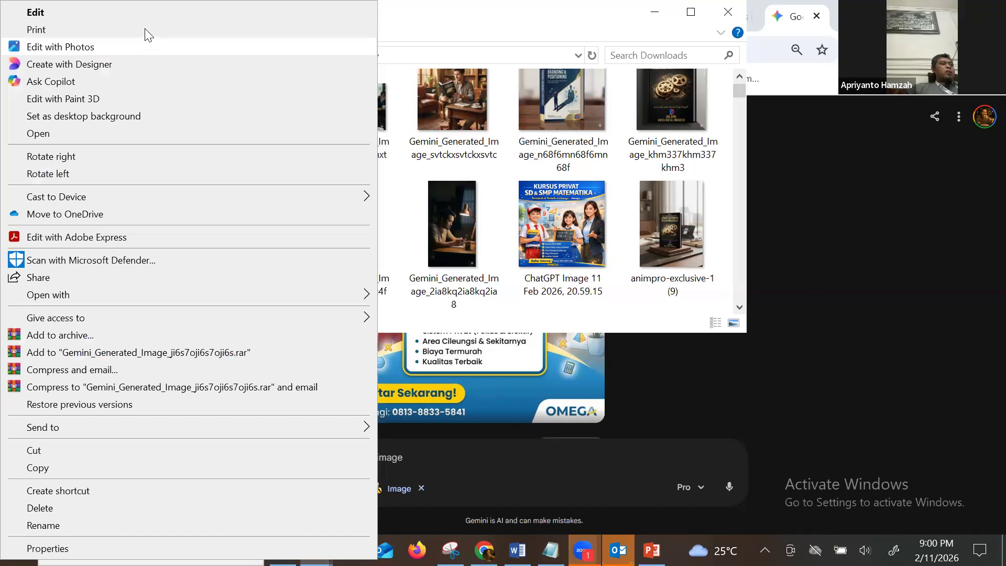
{"action": "left_click", "coordinate": [150, 16]}
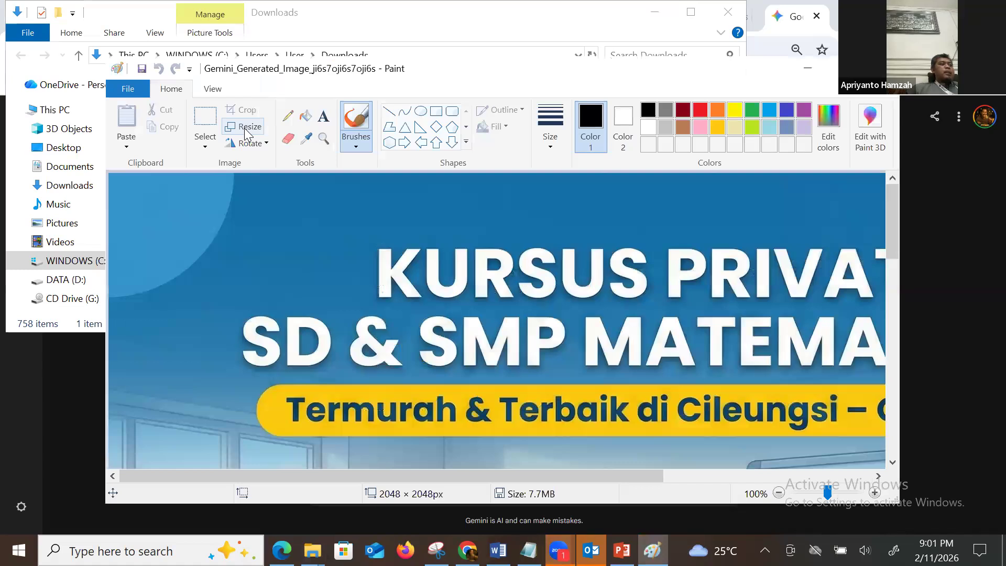
Resize the flyer to 300 × 300 pixels with the aspect ratio maintained, save it and close Paint.
{"action": "left_click", "coordinate": [245, 128]}
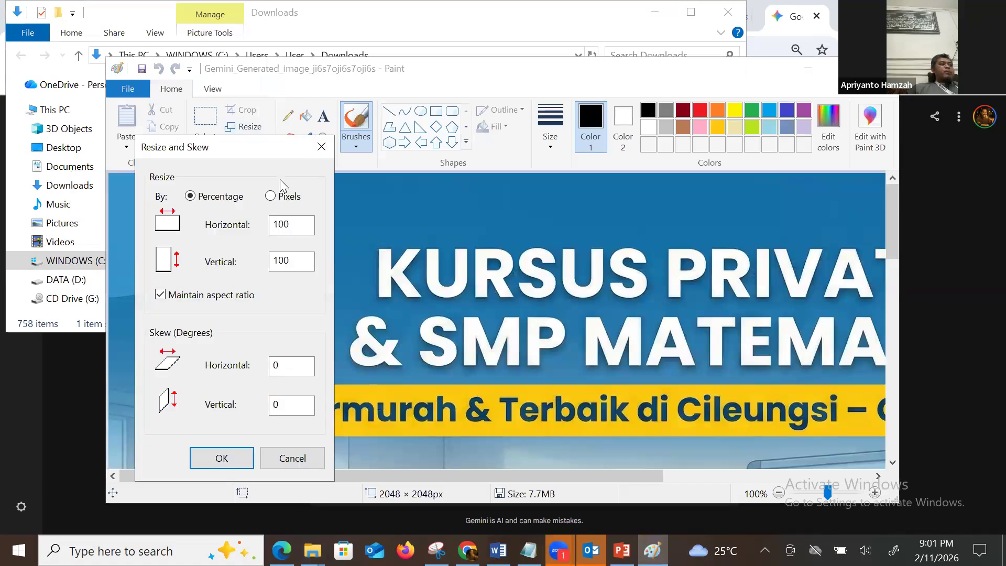
{"action": "left_click", "coordinate": [288, 201]}
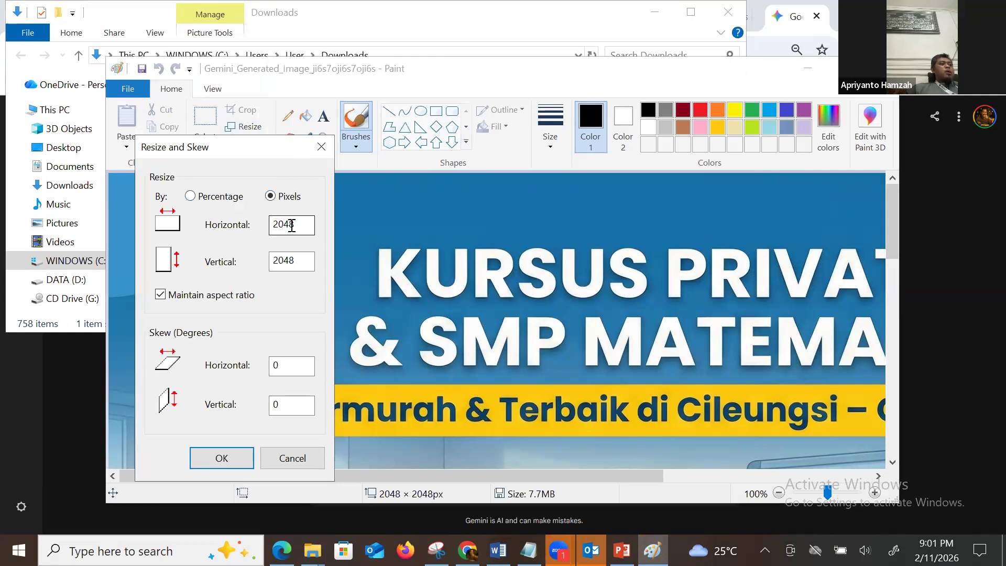
{"action": "double_click", "coordinate": [268, 225]}
{"action": "type", "text": "300"}
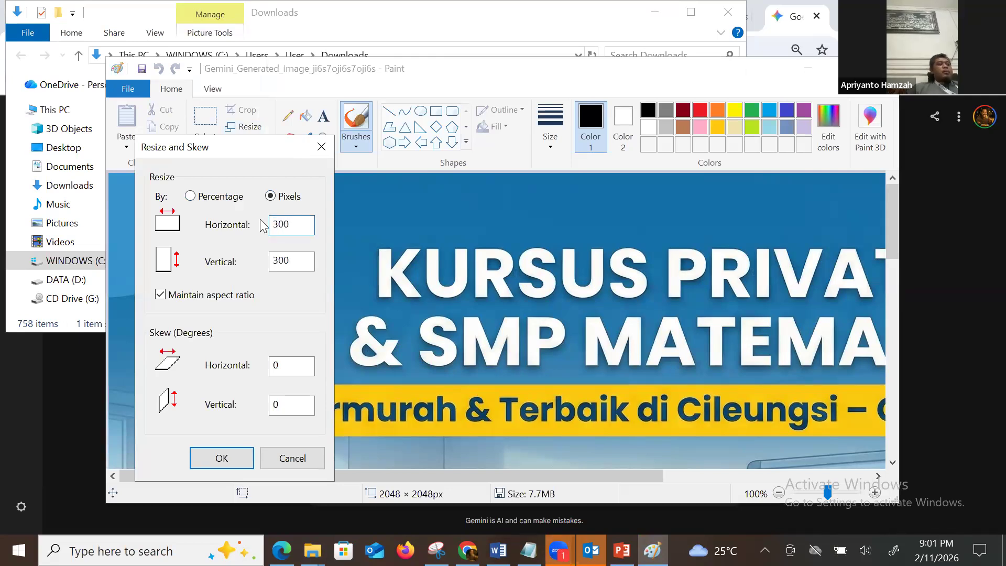
{"action": "left_click", "coordinate": [227, 462]}
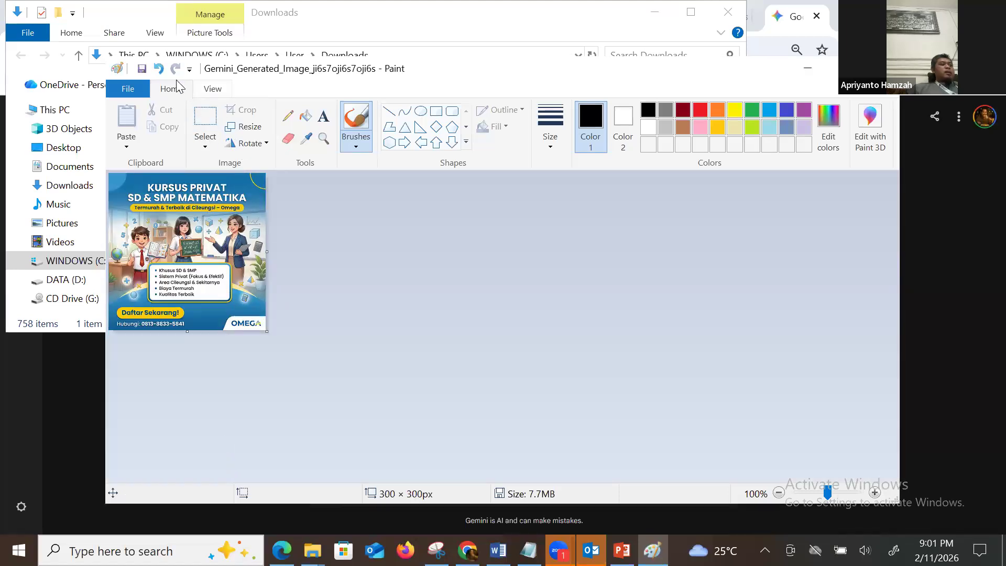
{"action": "left_click", "coordinate": [142, 71]}
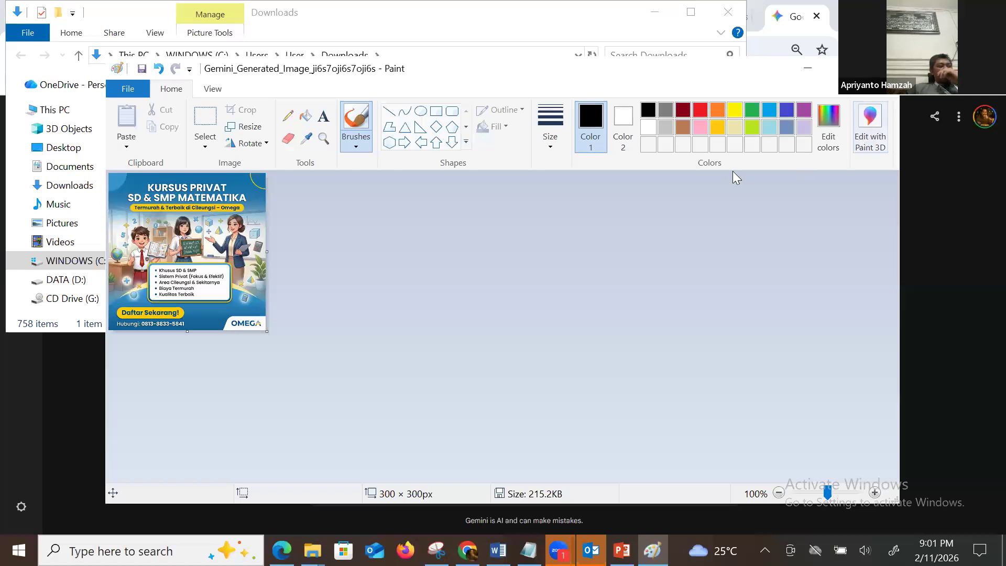
{"action": "key", "text": "alt+F4"}
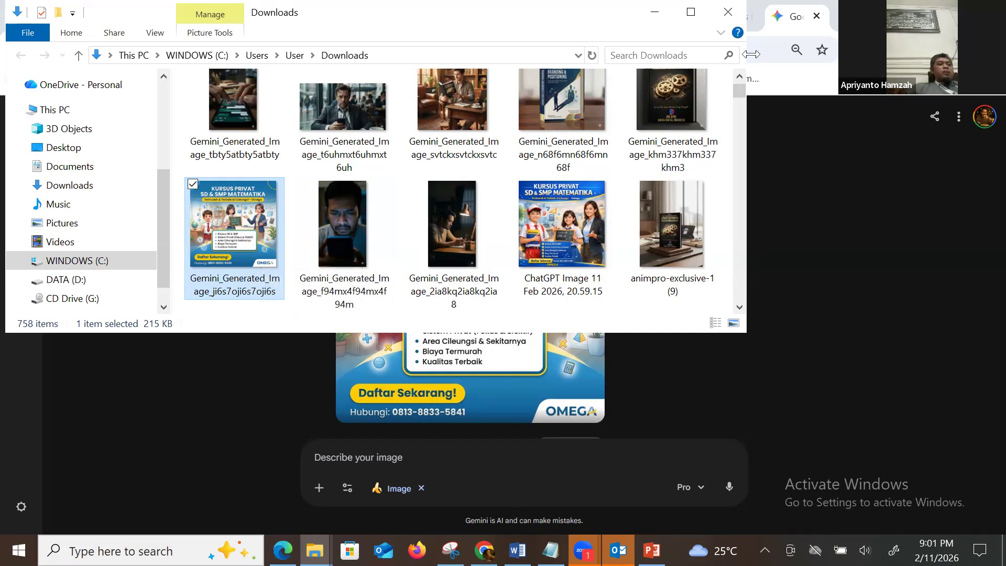
Return to the browser and search Google for "kursus komputer" in a new tab.
{"action": "left_click", "coordinate": [670, 22]}
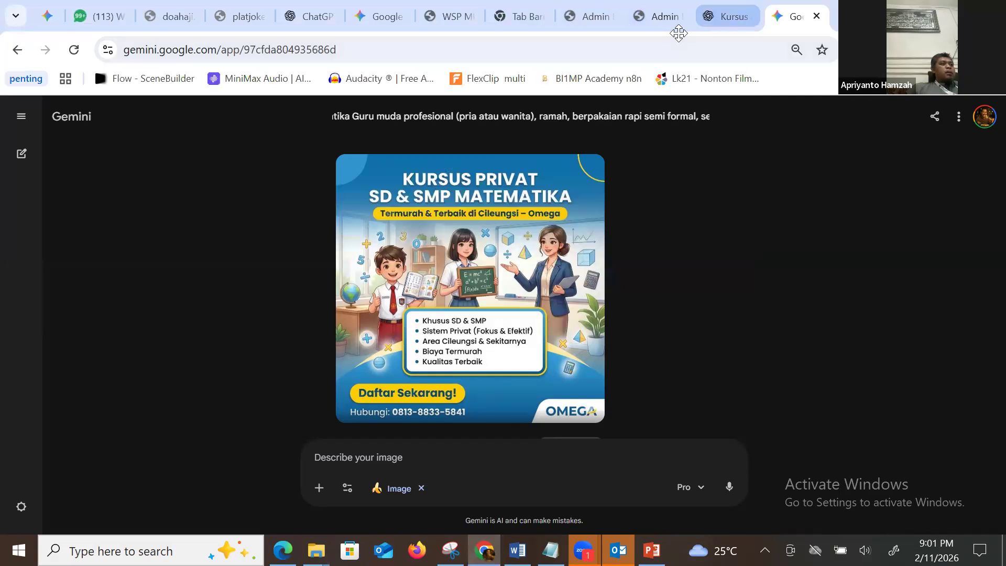
{"action": "left_click", "coordinate": [650, 19]}
{"action": "left_click", "coordinate": [721, 21]}
{"action": "left_click", "coordinate": [782, 22]}
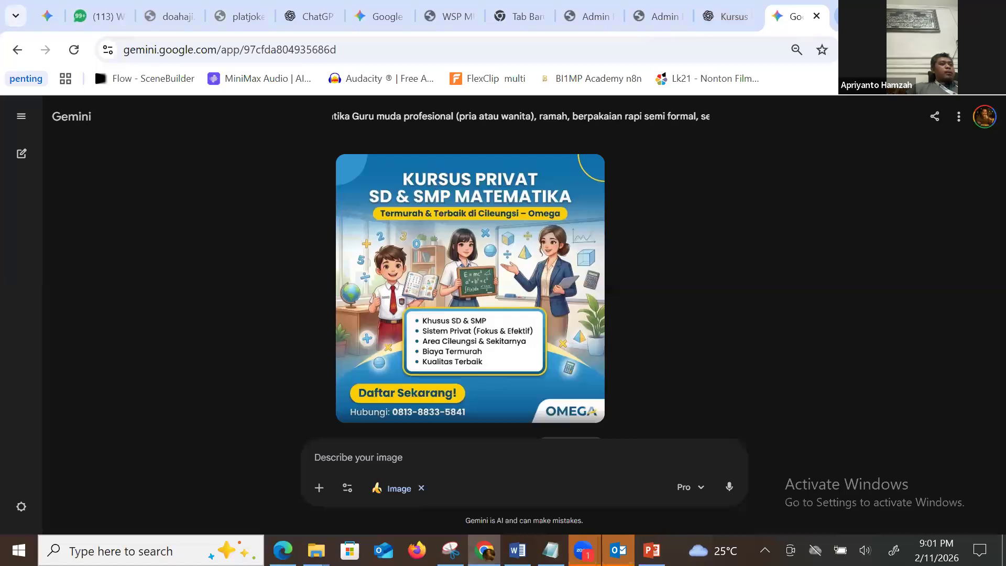
{"action": "key", "text": "ctrl+t"}
{"action": "type", "text": "go"}
{"action": "key", "text": "Return"}
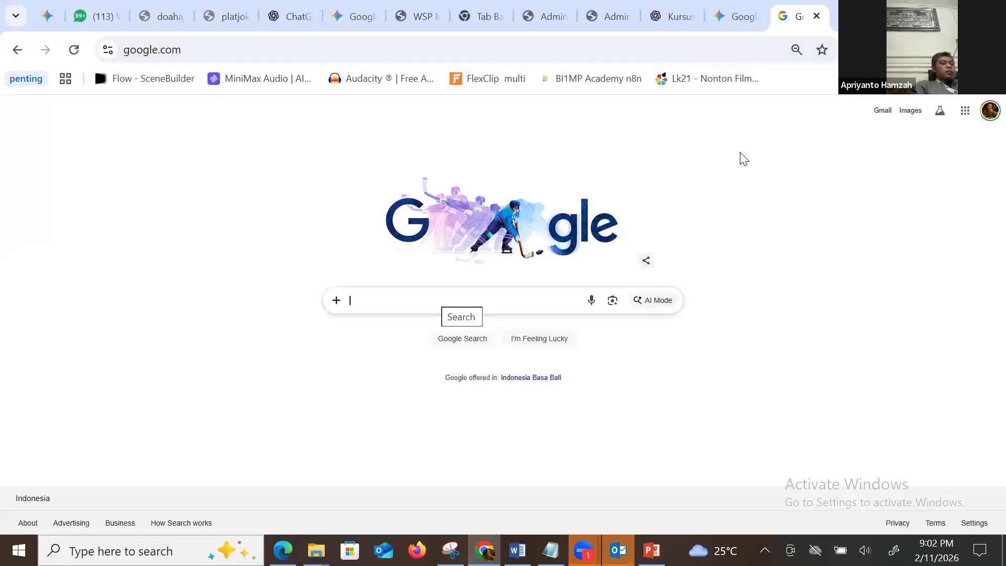
{"action": "type", "text": "kursus komputer"}
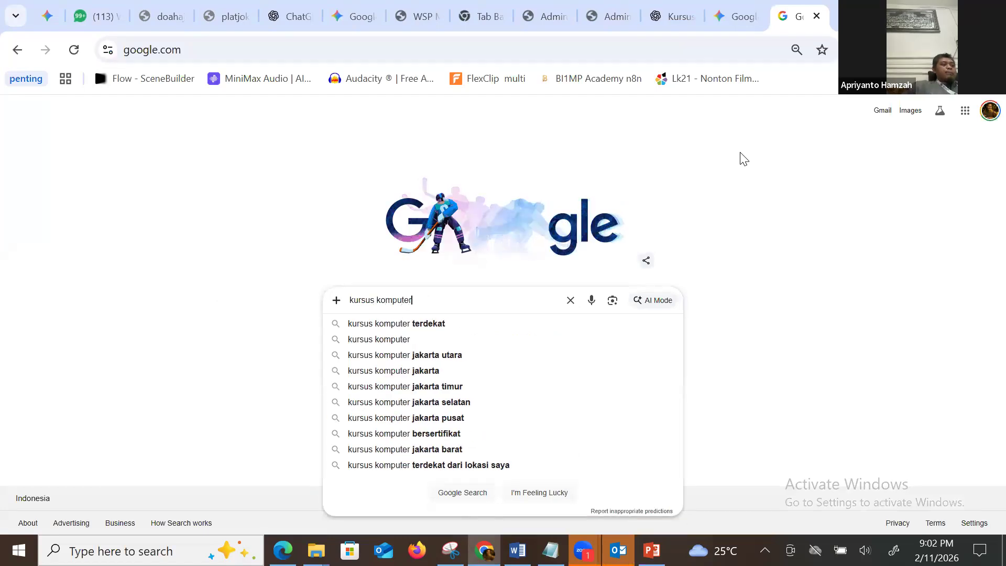
{"action": "key", "text": "Return"}
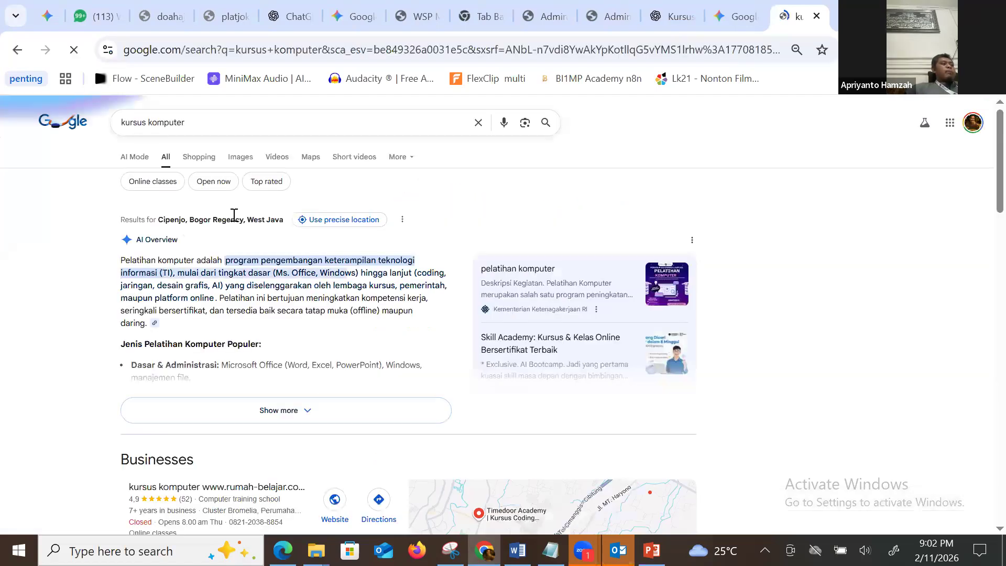
Examine the first two pages of Google results for "kursus komputer" and show the matching image results.
{"action": "scroll", "coordinate": [158, 246], "scroll_direction": "down", "scroll_amount": 1}
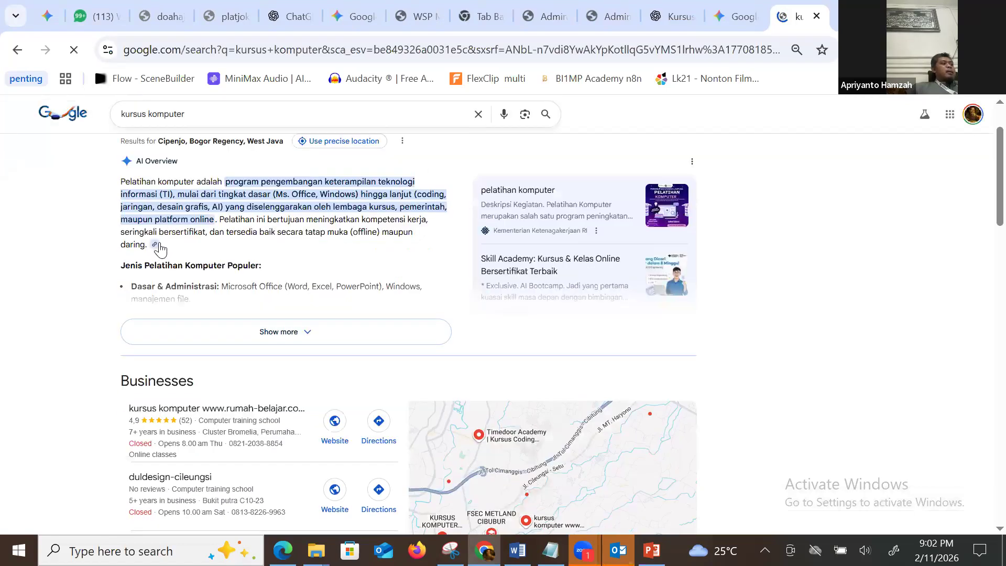
{"action": "scroll", "coordinate": [147, 250], "scroll_direction": "down", "scroll_amount": 1}
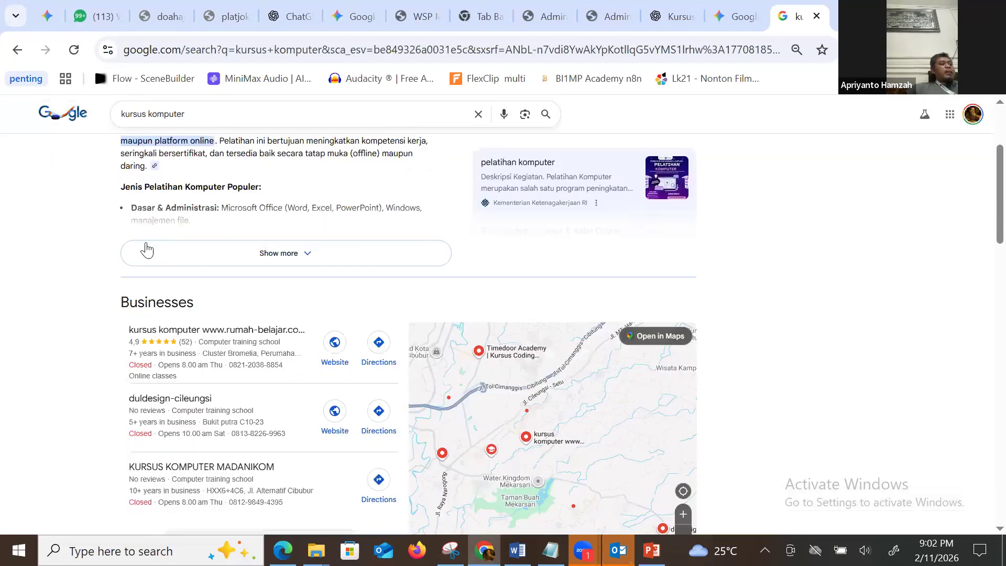
{"action": "scroll", "coordinate": [148, 246], "scroll_direction": "down", "scroll_amount": 10}
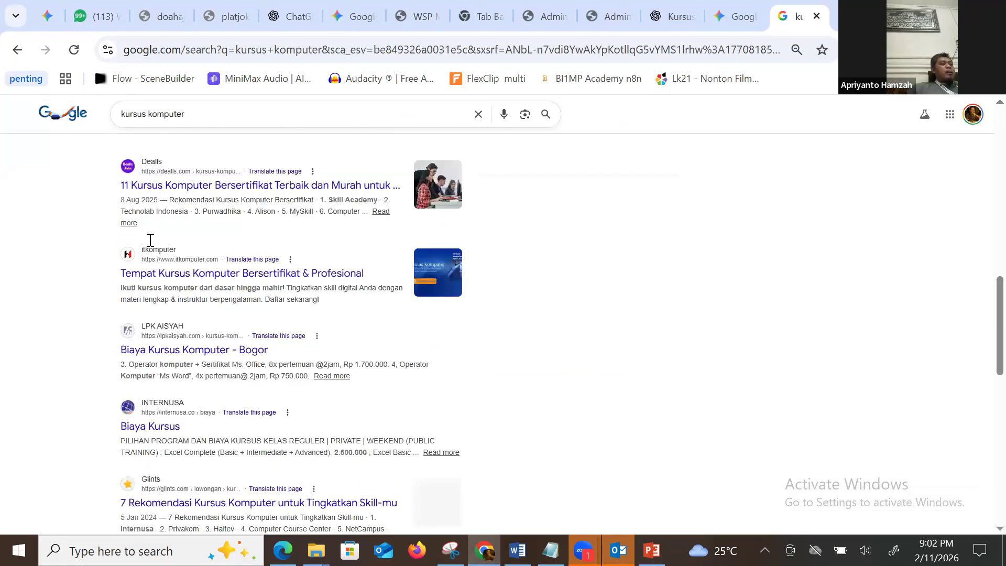
{"action": "scroll", "coordinate": [150, 240], "scroll_direction": "down", "scroll_amount": 15}
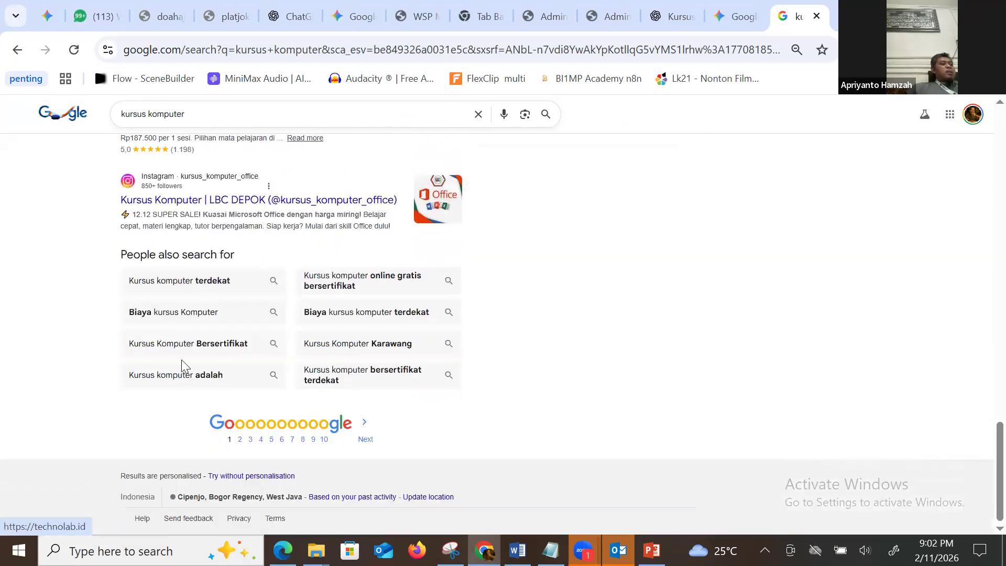
{"action": "left_click", "coordinate": [240, 440]}
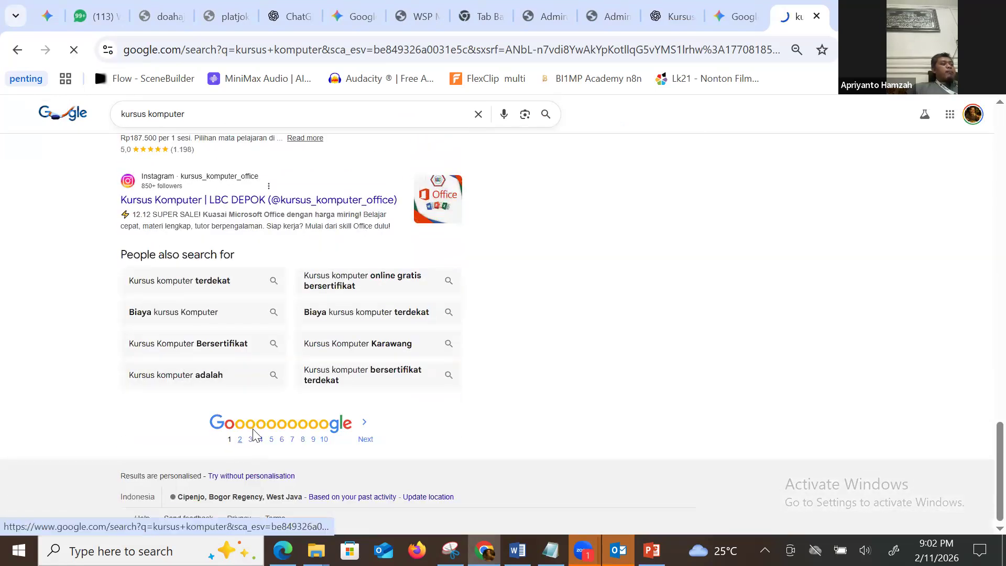
{"action": "scroll", "coordinate": [269, 352], "scroll_direction": "down", "scroll_amount": 3}
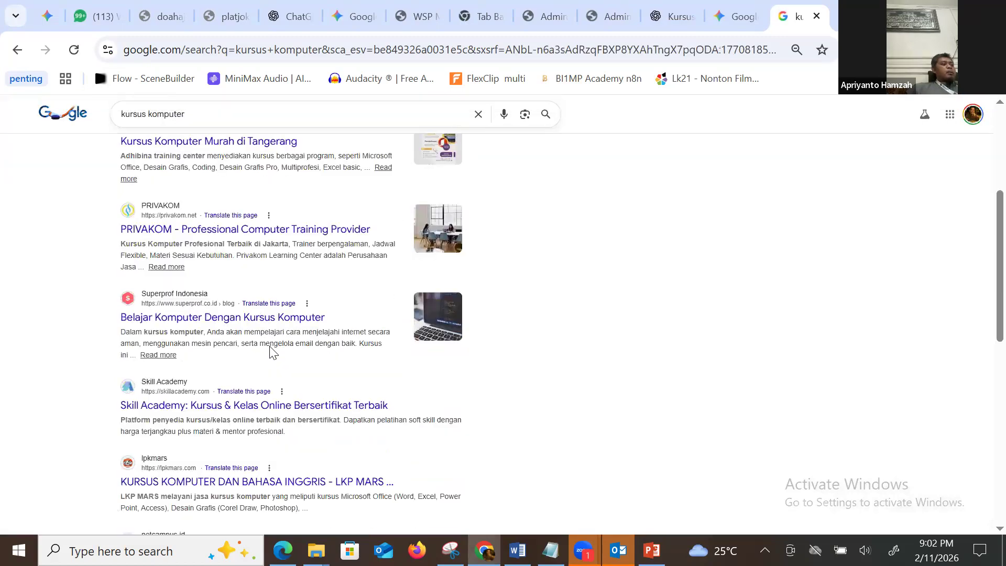
{"action": "scroll", "coordinate": [269, 352], "scroll_direction": "down", "scroll_amount": 10}
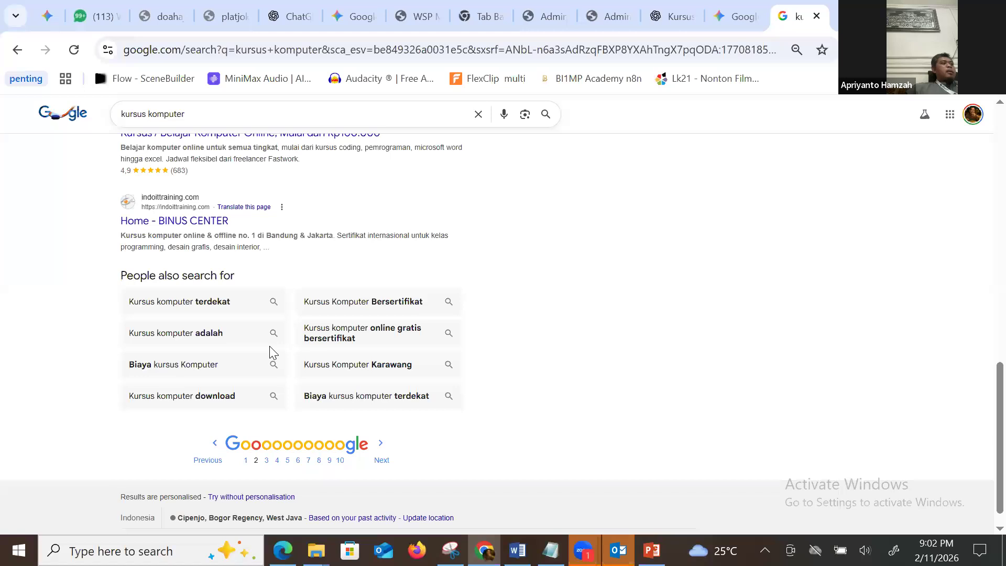
{"action": "scroll", "coordinate": [272, 352], "scroll_direction": "up", "scroll_amount": 15}
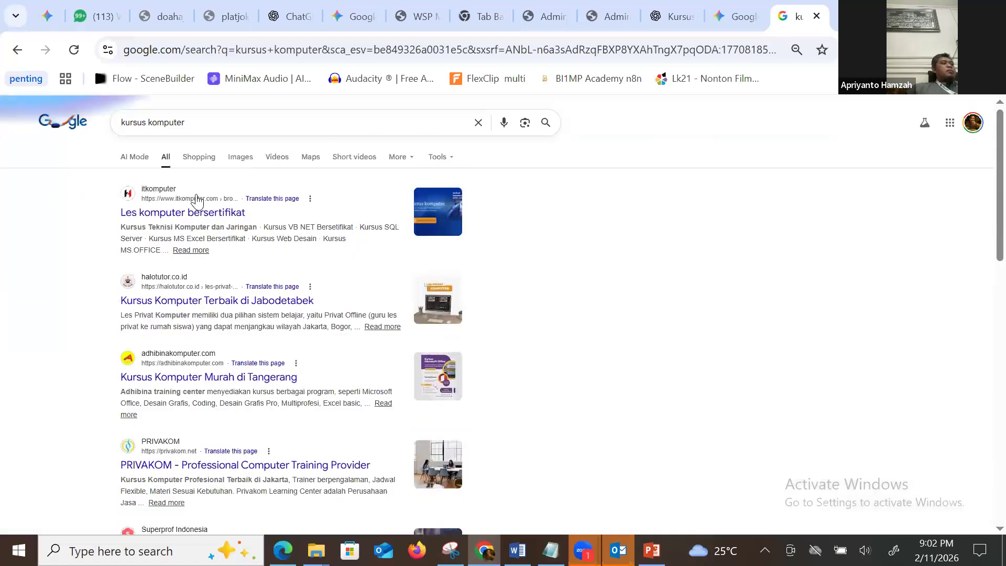
{"action": "left_click", "coordinate": [243, 161]}
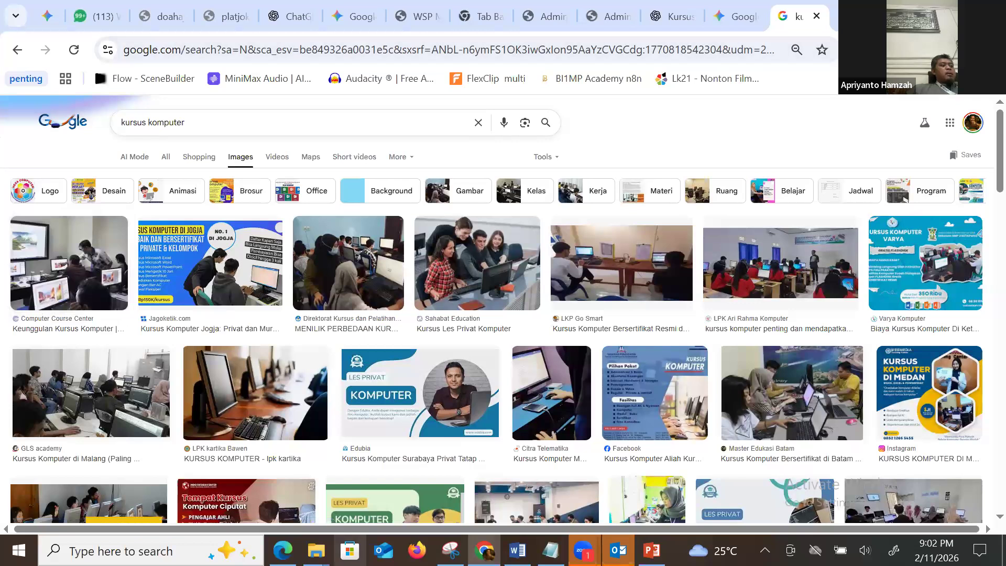
Check the resized flyer in Downloads and copy "Kursus Privat SD & SMP Matematika di Cileungsi – Termurah & Terbaik Bersama Omega" from the product form.
{"action": "mouse_move", "coordinate": [315, 549]}
{"action": "left_click", "coordinate": [340, 500]}
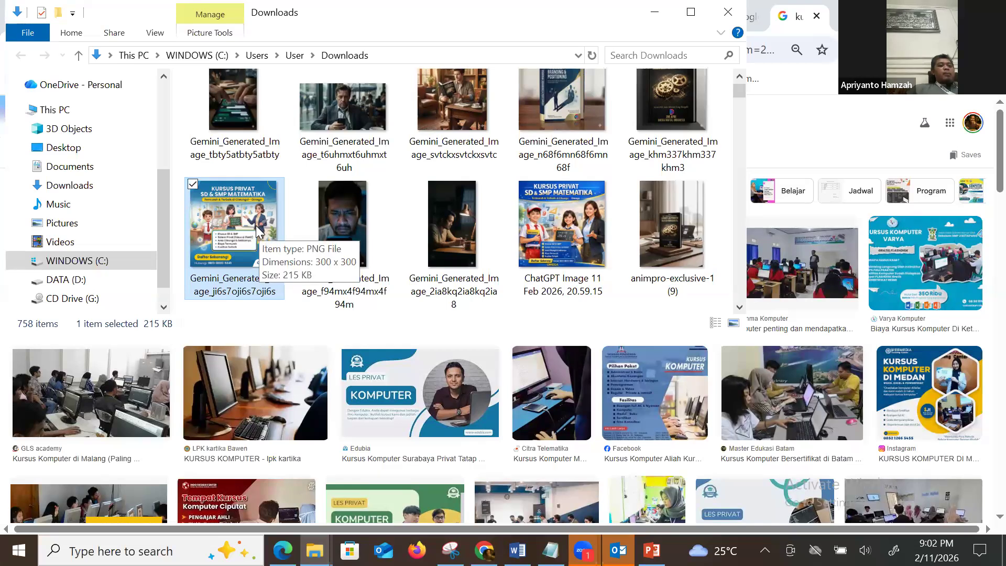
{"action": "mouse_move", "coordinate": [485, 550]}
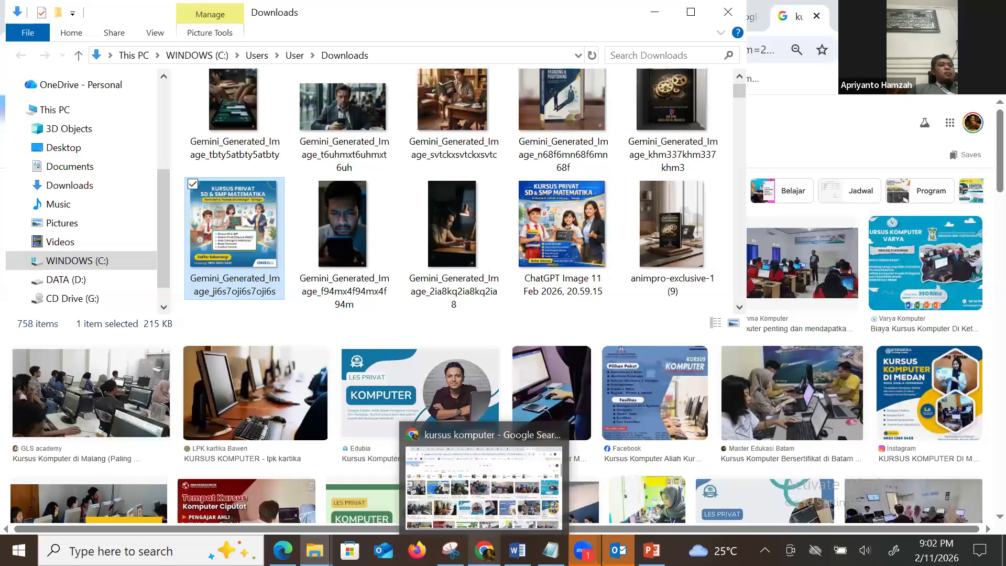
{"action": "left_click", "coordinate": [571, 429]}
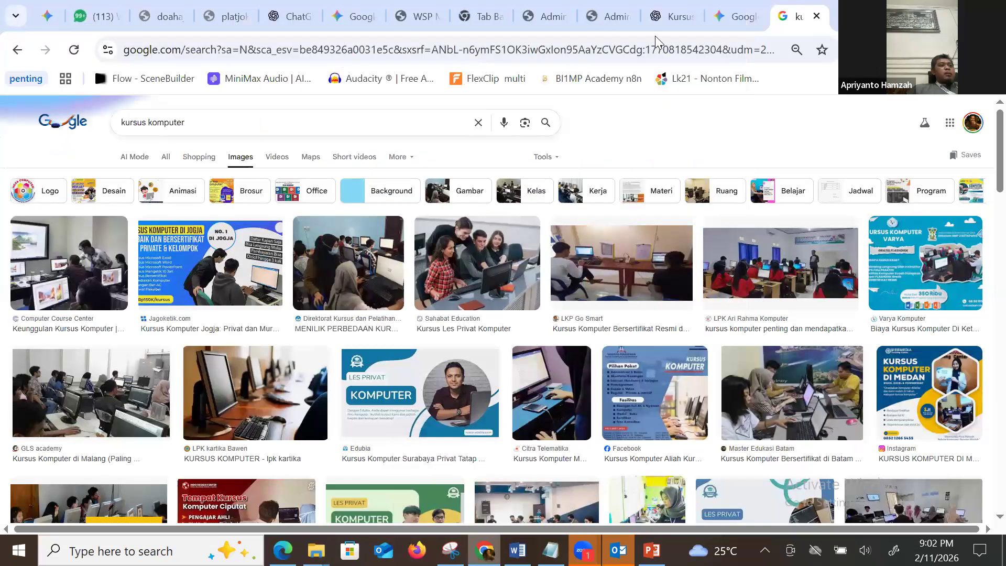
{"action": "left_click", "coordinate": [603, 18]}
{"action": "left_click_drag", "start_coordinate": [270, 407], "coordinate": [708, 417]}
{"action": "key", "text": "ctrl+c"}
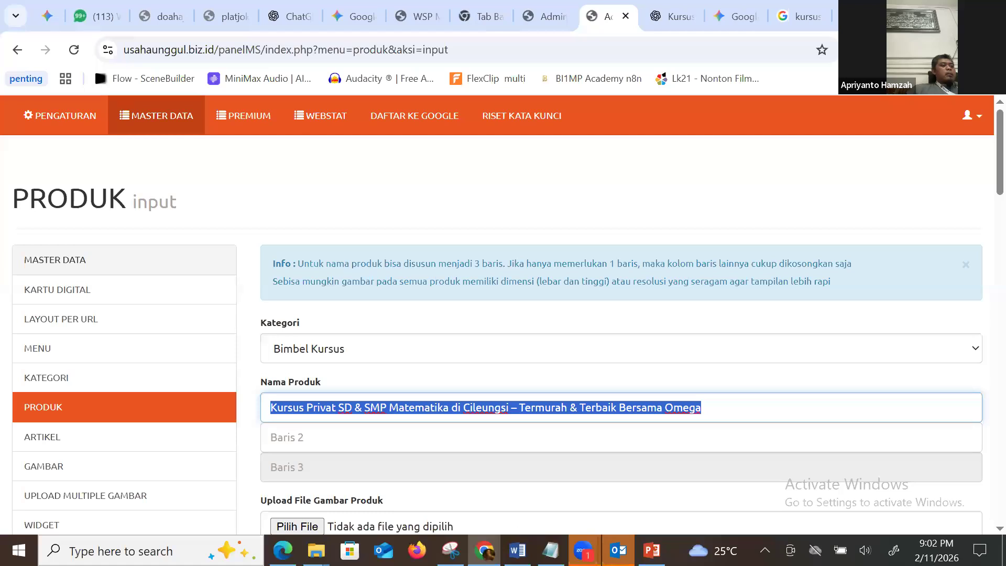
Rename the resized flyer in Downloads as "Kursus Privat SD & SMP Matematika di Cileungsi – Termurah & Terbaik Bersama Omega".
{"action": "left_click", "coordinate": [315, 550]}
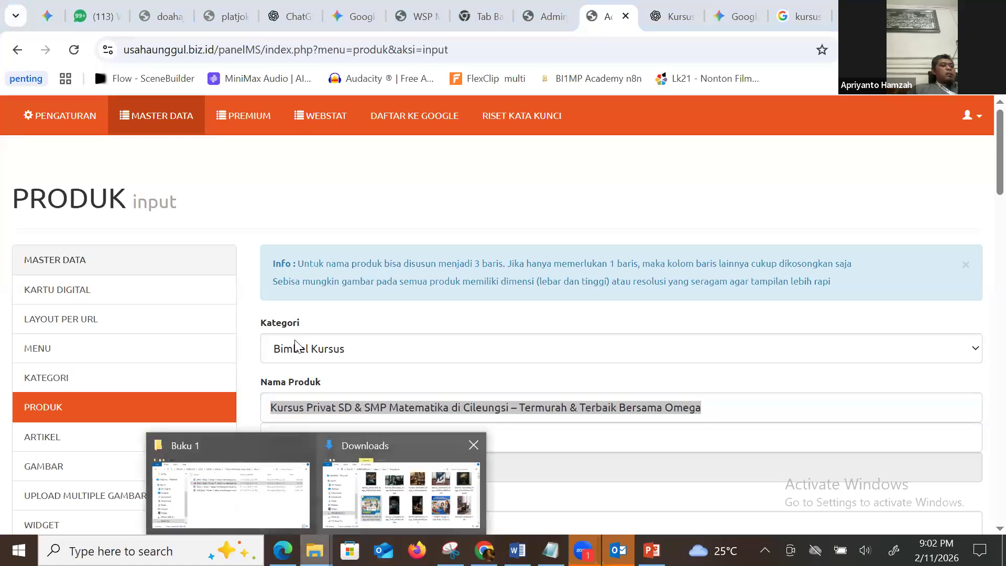
{"action": "left_click", "coordinate": [401, 493]}
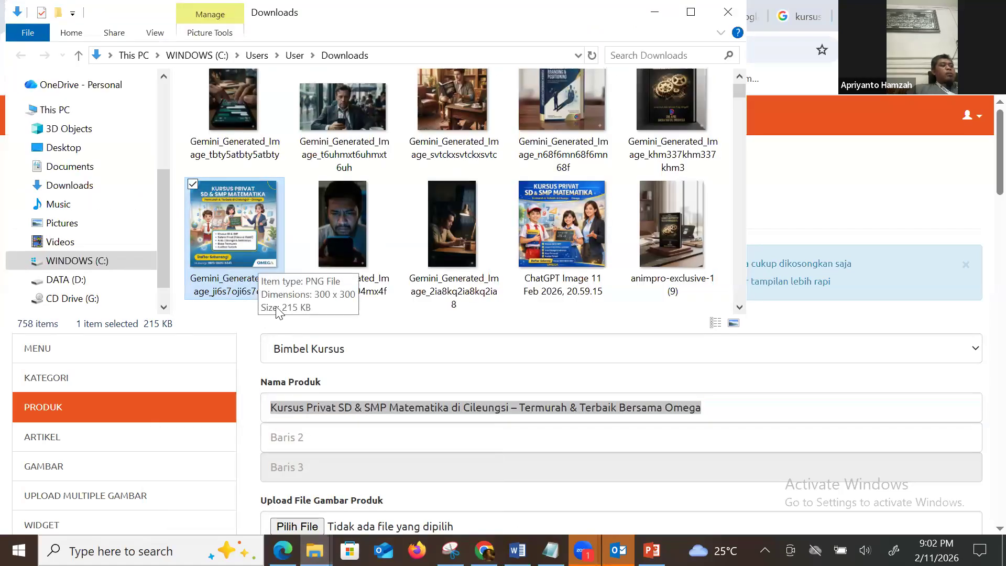
{"action": "key", "text": "F2"}
{"action": "key", "text": "ctrl+v"}
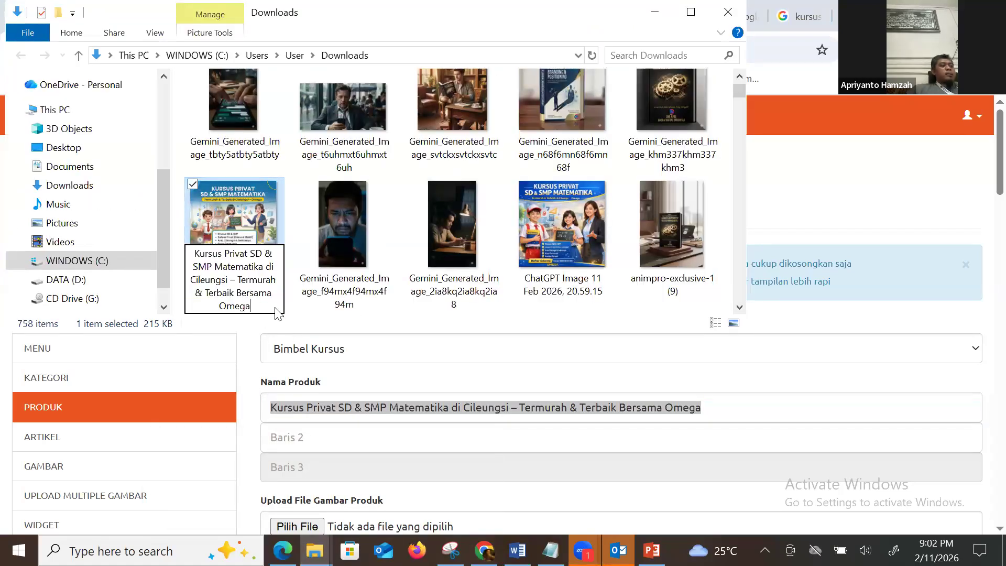
{"action": "left_click", "coordinate": [317, 306]}
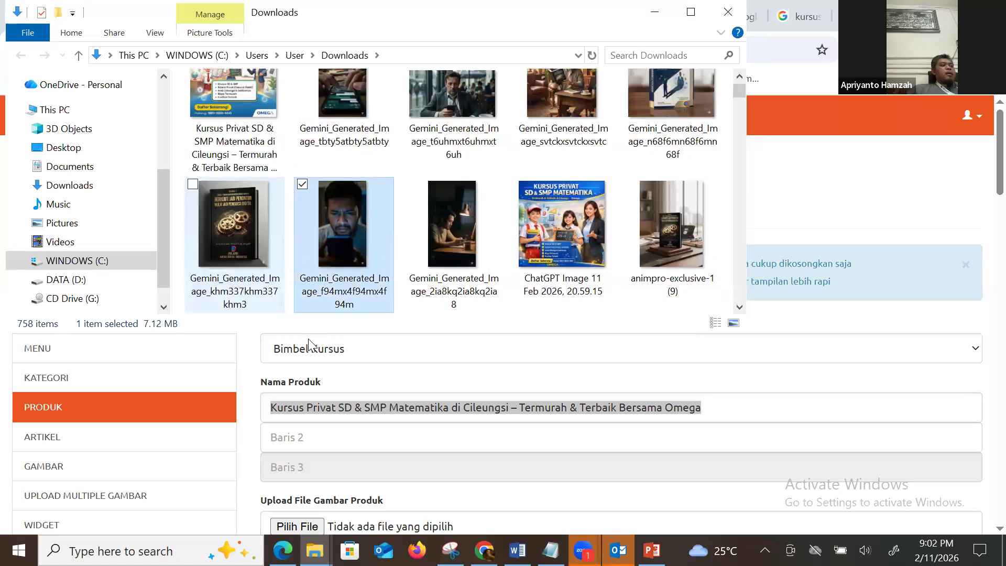
{"action": "scroll", "coordinate": [227, 208], "scroll_direction": "up", "scroll_amount": 1}
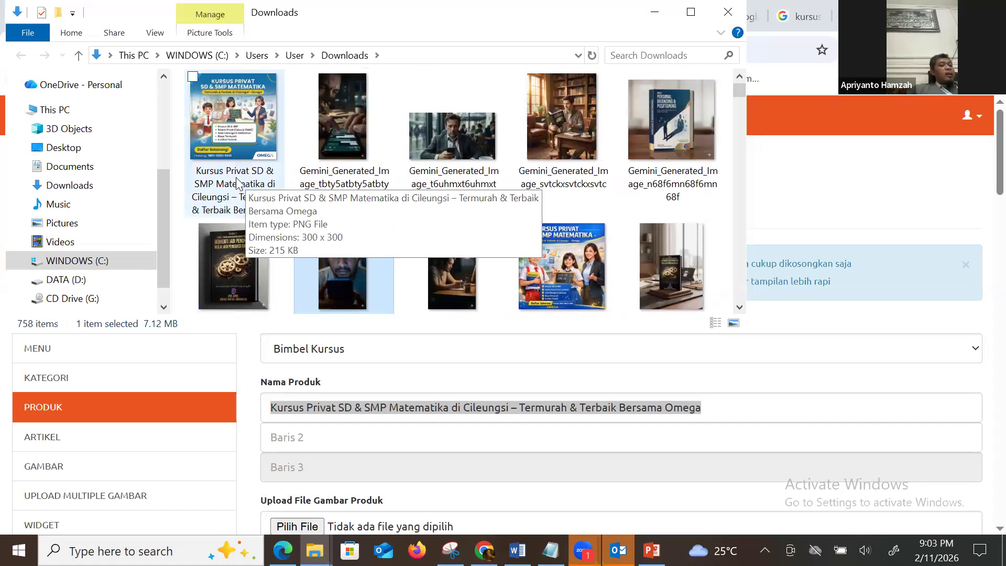
Return to the product form and choose the renamed flyer PNG from Downloads as the product image.
{"action": "key", "text": "alt+Tab"}
{"action": "scroll", "coordinate": [384, 308], "scroll_direction": "down", "scroll_amount": 3}
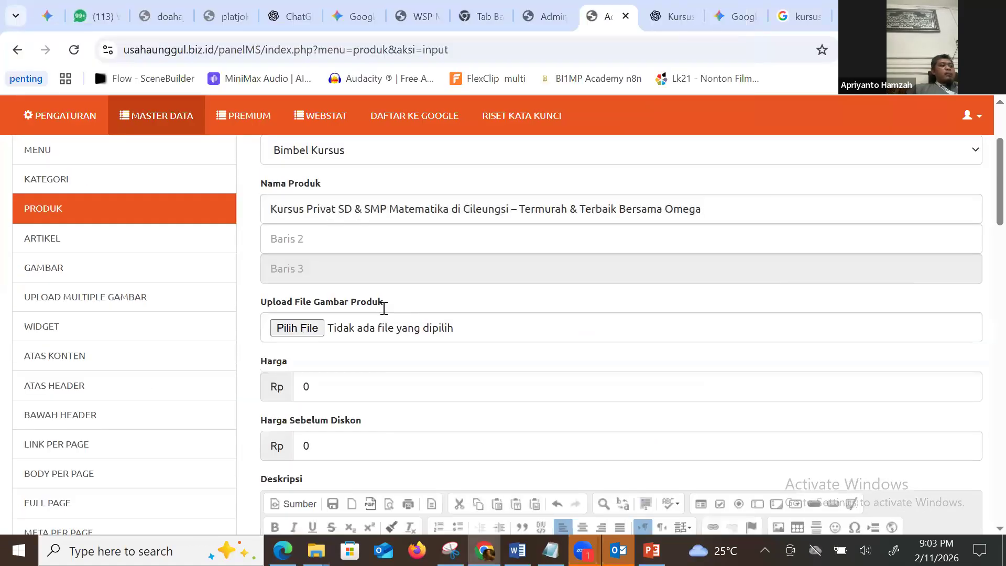
{"action": "scroll", "coordinate": [384, 308], "scroll_direction": "down", "scroll_amount": 2}
{"action": "left_click", "coordinate": [297, 235]}
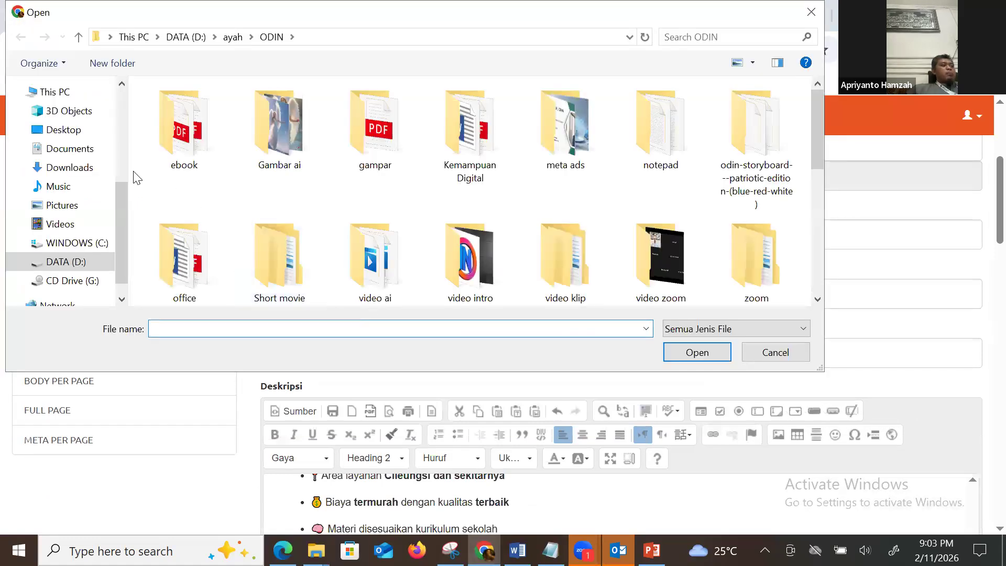
{"action": "left_click", "coordinate": [66, 167]}
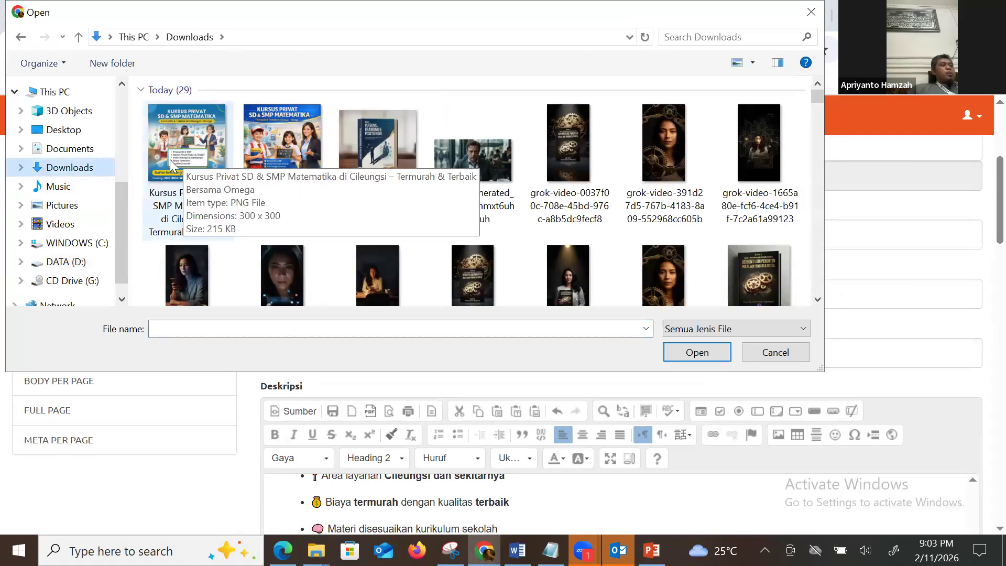
{"action": "double_click", "coordinate": [170, 158]}
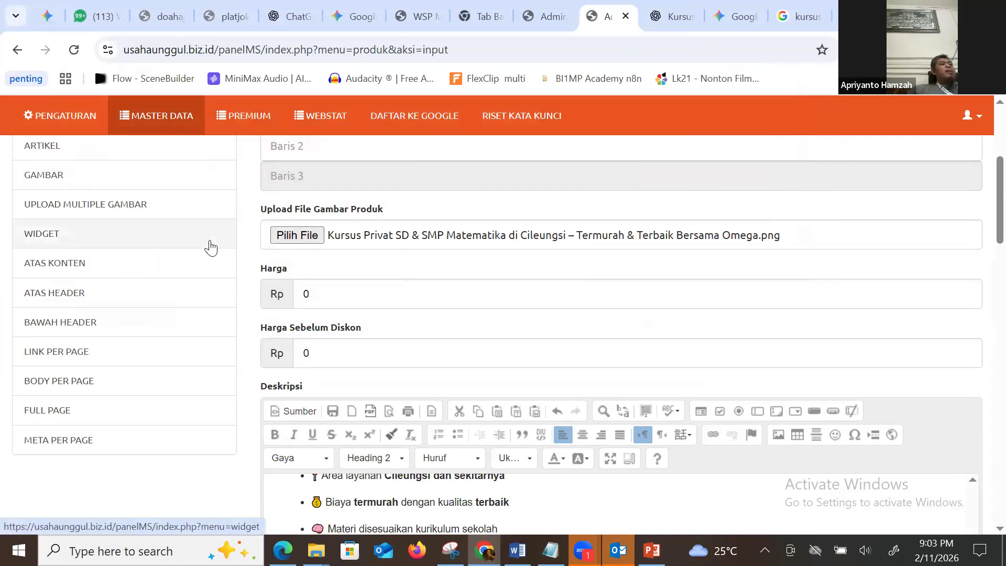
Set the product's Harga to 150000 and its Harga Sebelum Diskon to 250000.
{"action": "scroll", "coordinate": [314, 205], "scroll_direction": "up", "scroll_amount": 3}
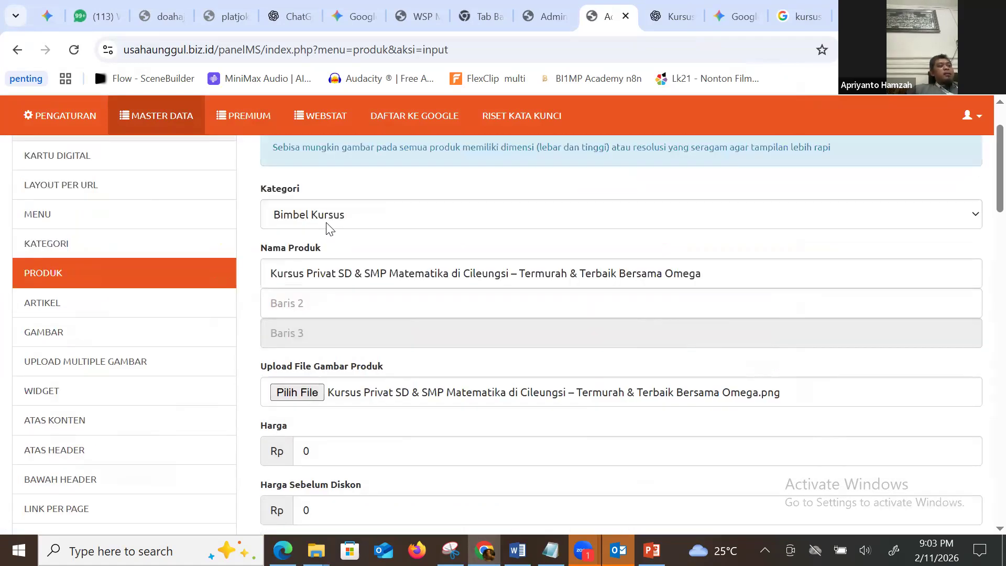
{"action": "scroll", "coordinate": [329, 229], "scroll_direction": "down", "scroll_amount": 2}
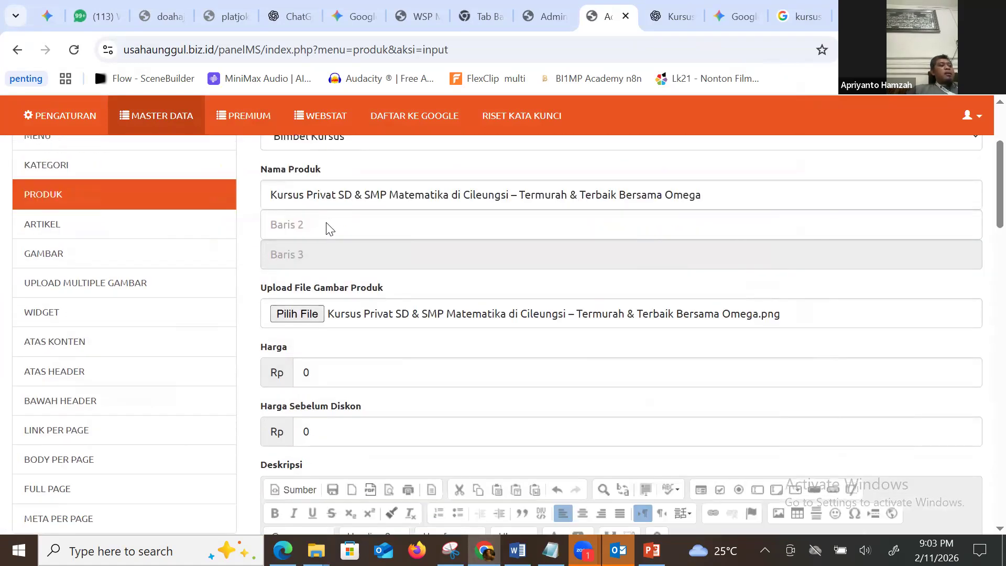
{"action": "scroll", "coordinate": [329, 229], "scroll_direction": "down", "scroll_amount": 2}
{"action": "key", "text": "Tab"}
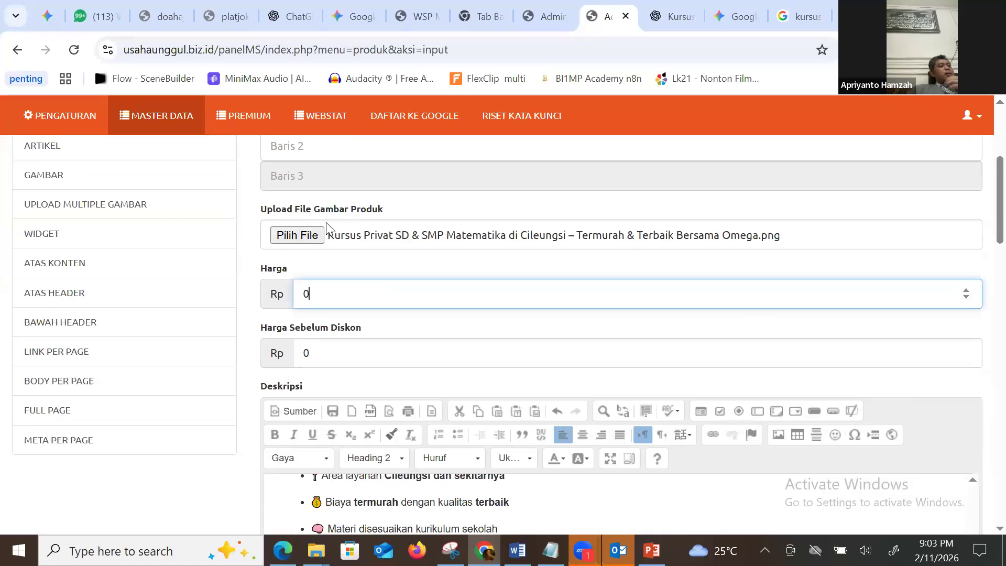
{"action": "double_click", "coordinate": [349, 306]}
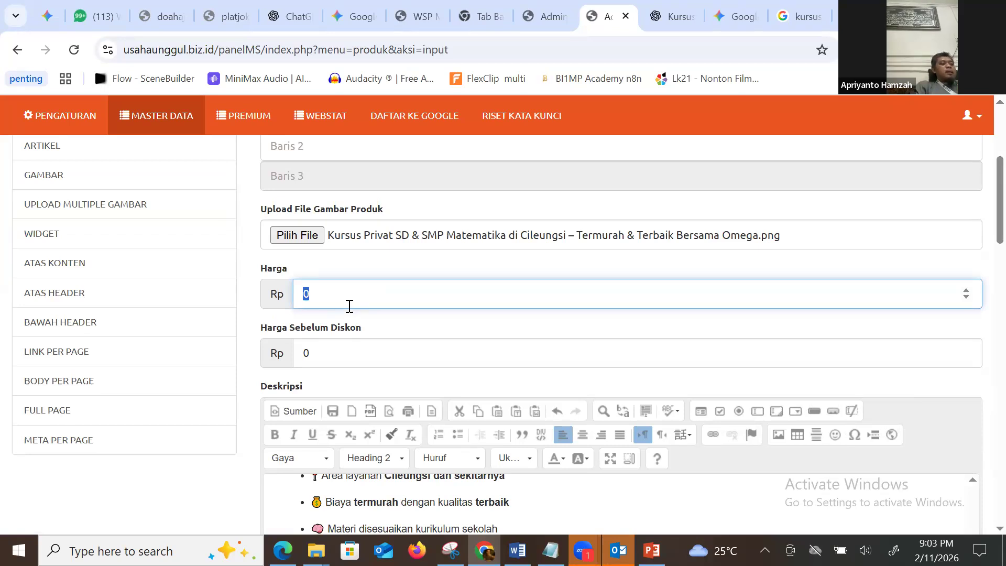
{"action": "type", "text": "250"}
{"action": "key", "text": "BackSpace"}
{"action": "key", "text": "BackSpace"}
{"action": "key", "text": "BackSpace"}
{"action": "type", "text": "150000"}
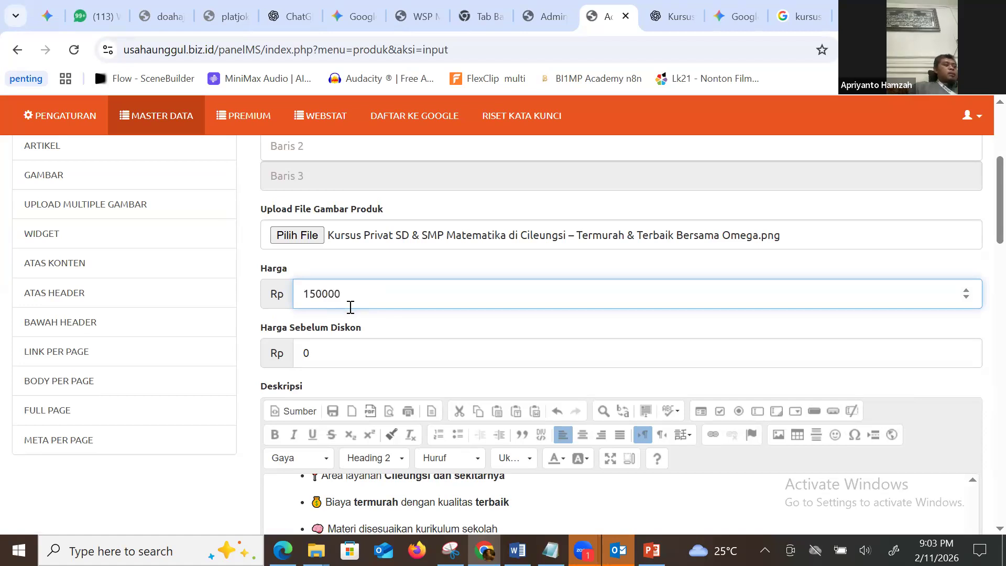
{"action": "left_click", "coordinate": [307, 353]}
{"action": "type", "text": "250000"}
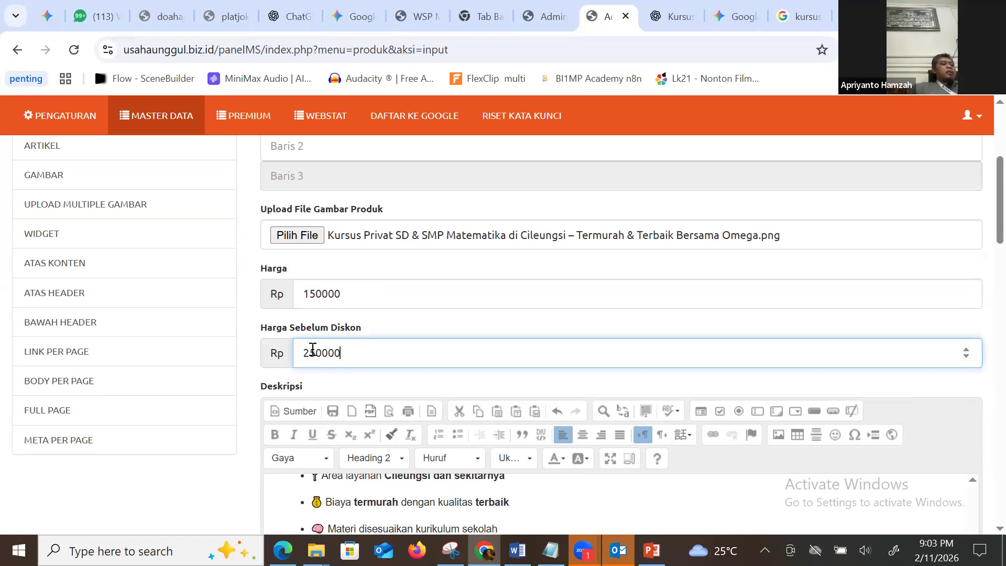
Make the main heading text at the start of the description bold and red.
{"action": "scroll", "coordinate": [479, 363], "scroll_direction": "down", "scroll_amount": 3}
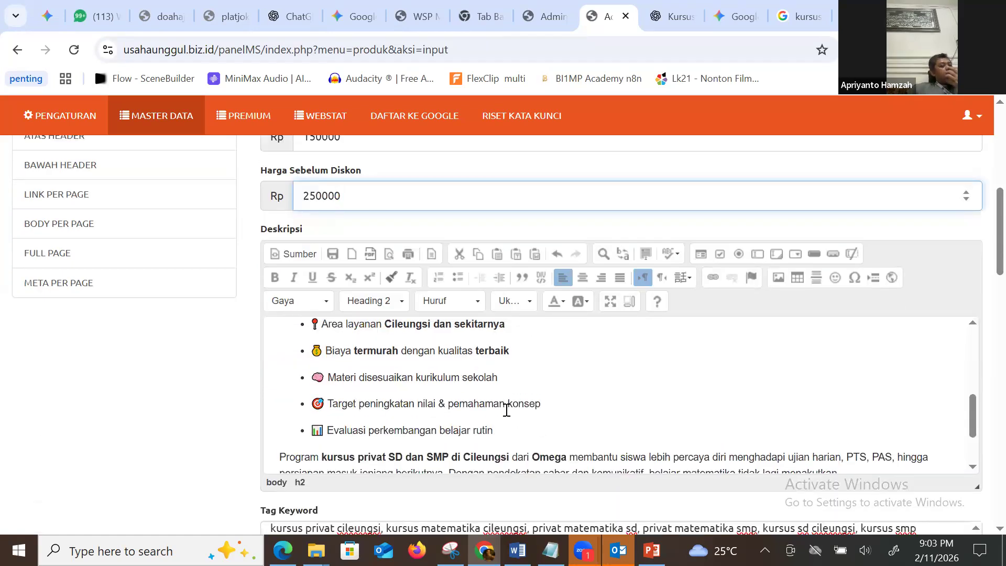
{"action": "scroll", "coordinate": [500, 410], "scroll_direction": "up", "scroll_amount": 10}
{"action": "left_click", "coordinate": [476, 404]}
{"action": "left_click_drag", "start_coordinate": [304, 340], "coordinate": [966, 338]}
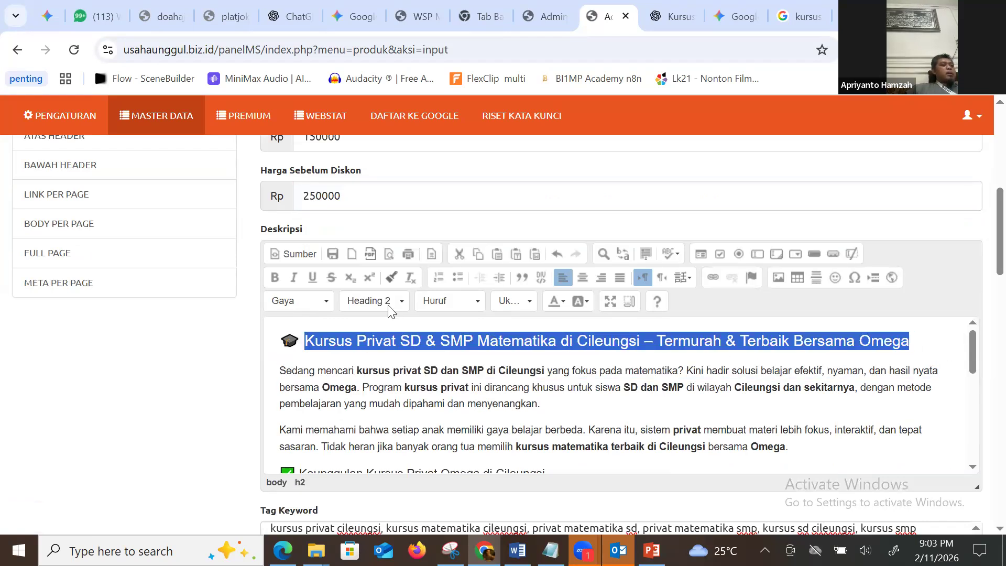
{"action": "key", "text": "ctrl+b"}
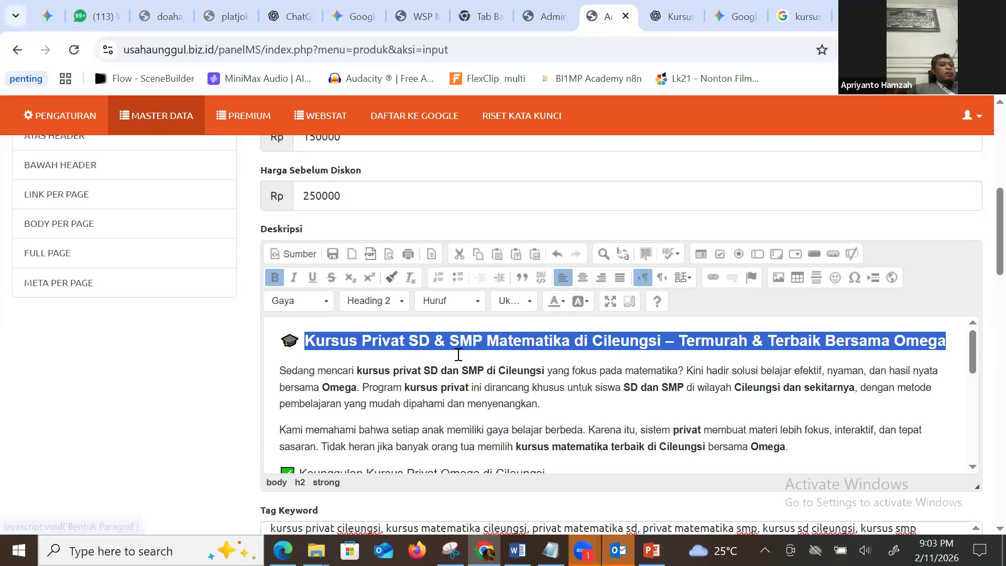
{"action": "left_click", "coordinate": [563, 301]}
{"action": "left_click", "coordinate": [573, 366]}
{"action": "left_click", "coordinate": [475, 376]}
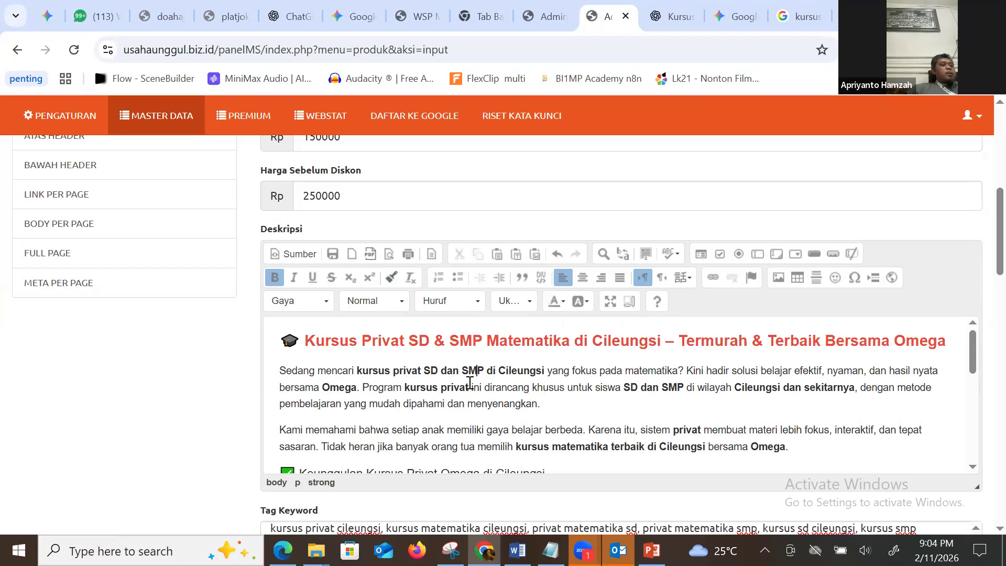
Add the lines "seo wa" and "seo baca" below the last paragraph of the description, after a blank line.
{"action": "scroll", "coordinate": [469, 377], "scroll_direction": "down", "scroll_amount": 10}
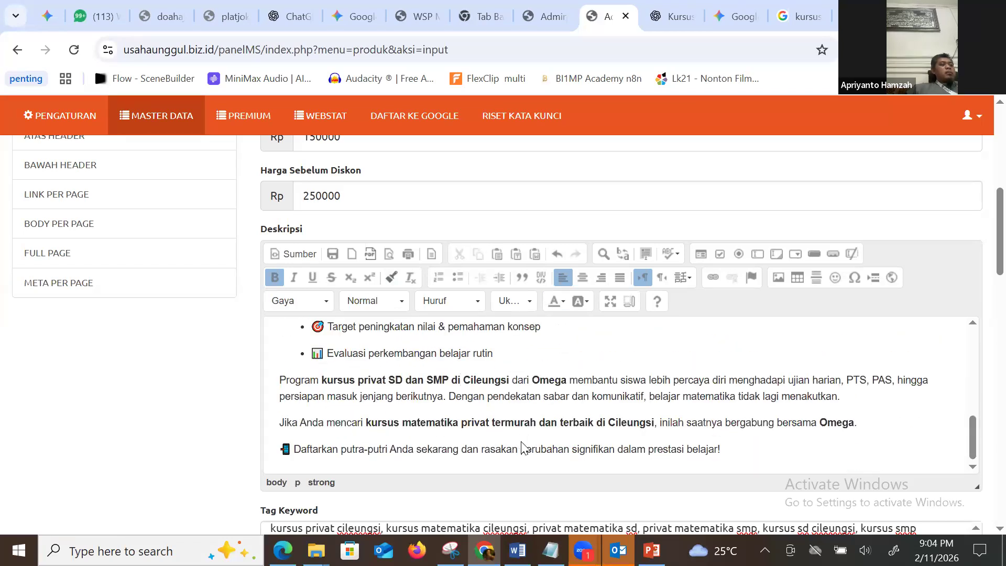
{"action": "scroll", "coordinate": [523, 396], "scroll_direction": "down", "scroll_amount": 3}
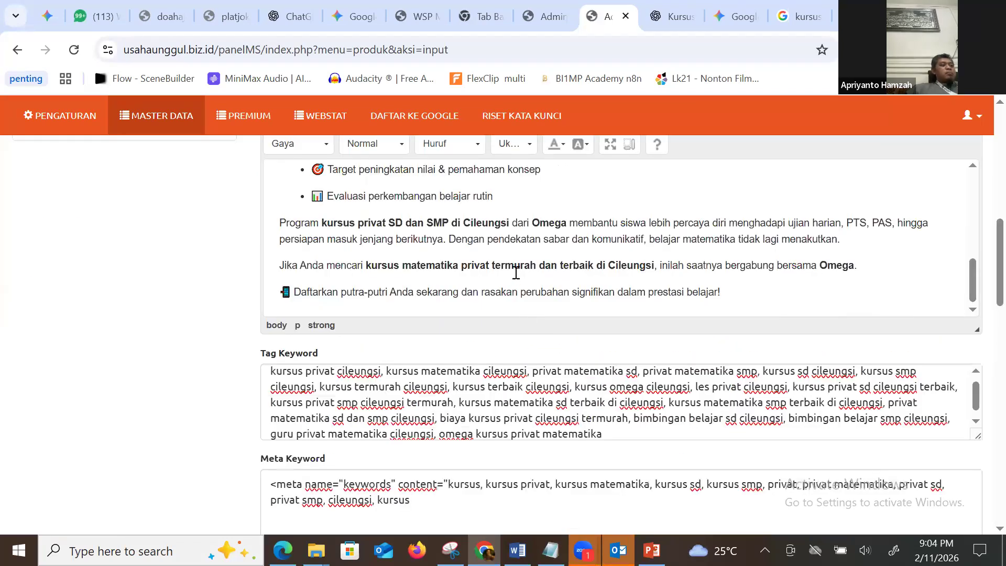
{"action": "left_click", "coordinate": [755, 297]}
{"action": "scroll", "coordinate": [755, 296], "scroll_direction": "up", "scroll_amount": 10}
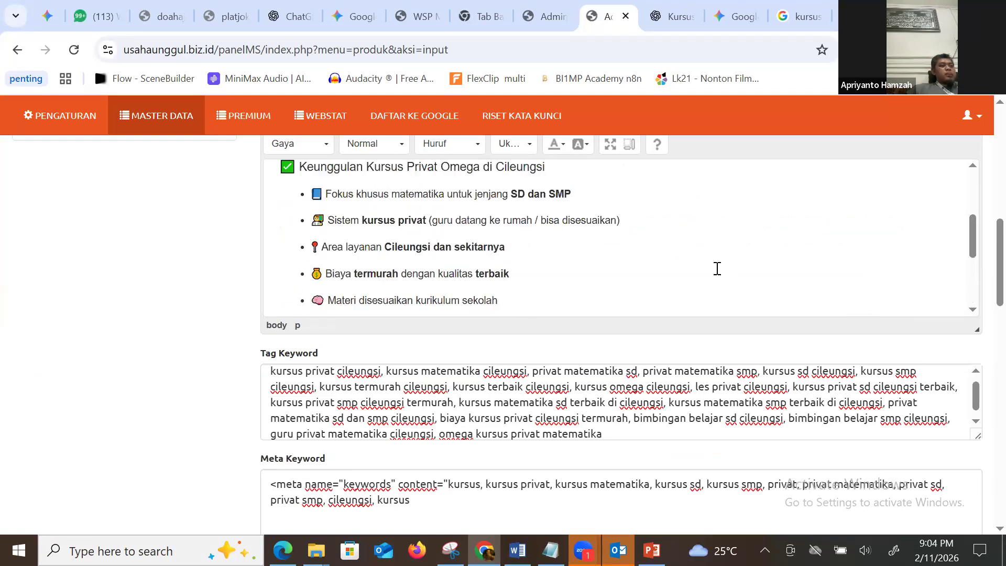
{"action": "scroll", "coordinate": [852, 146], "scroll_direction": "up", "scroll_amount": 2}
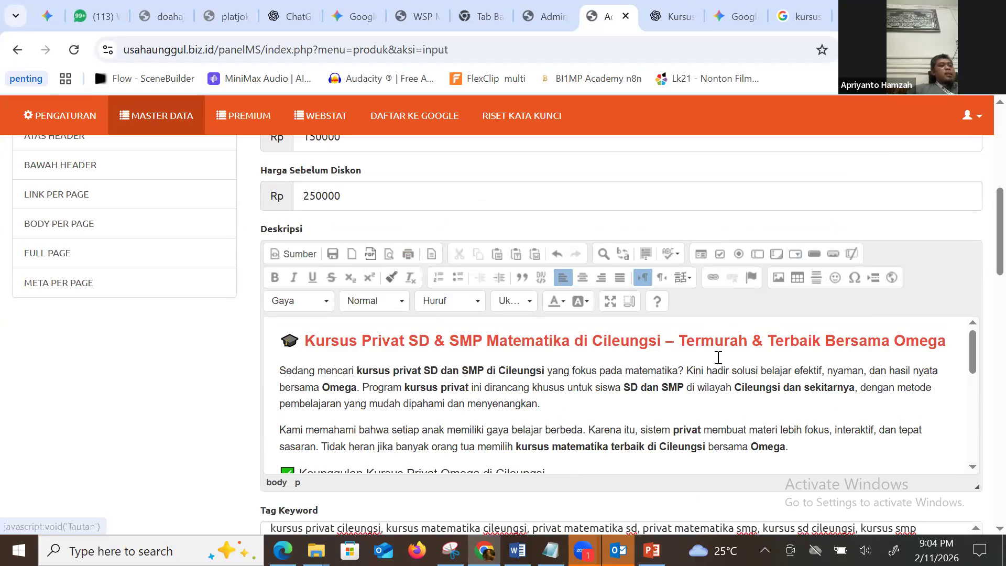
{"action": "scroll", "coordinate": [719, 359], "scroll_direction": "down", "scroll_amount": 10}
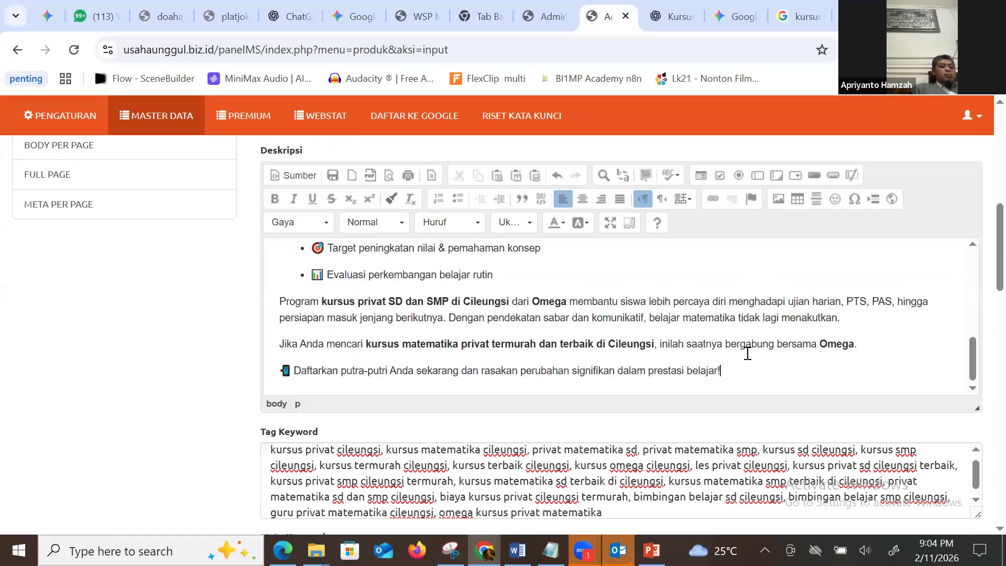
{"action": "key", "text": "Return"}
{"action": "key", "text": "Return"}
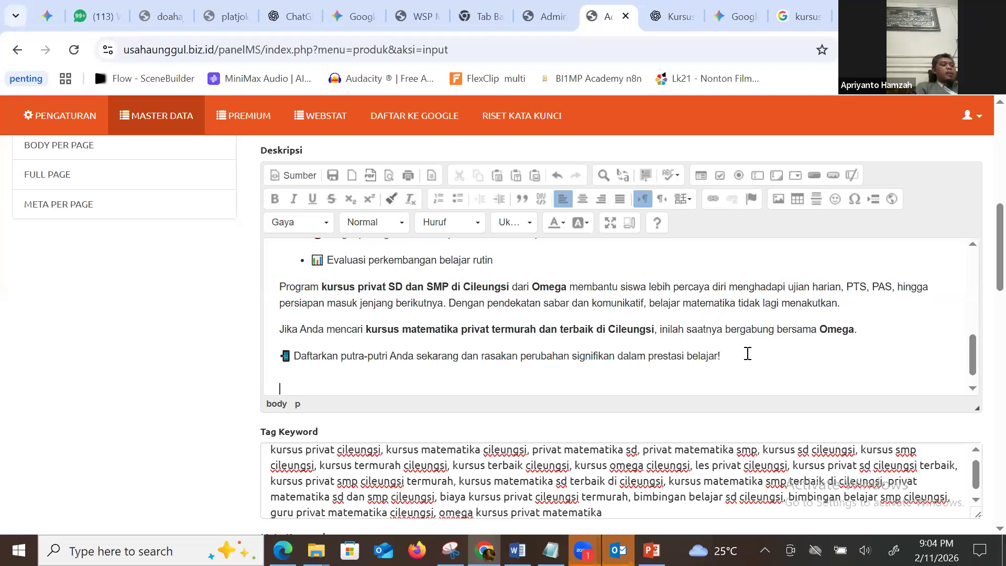
{"action": "type", "text": "seo wa"}
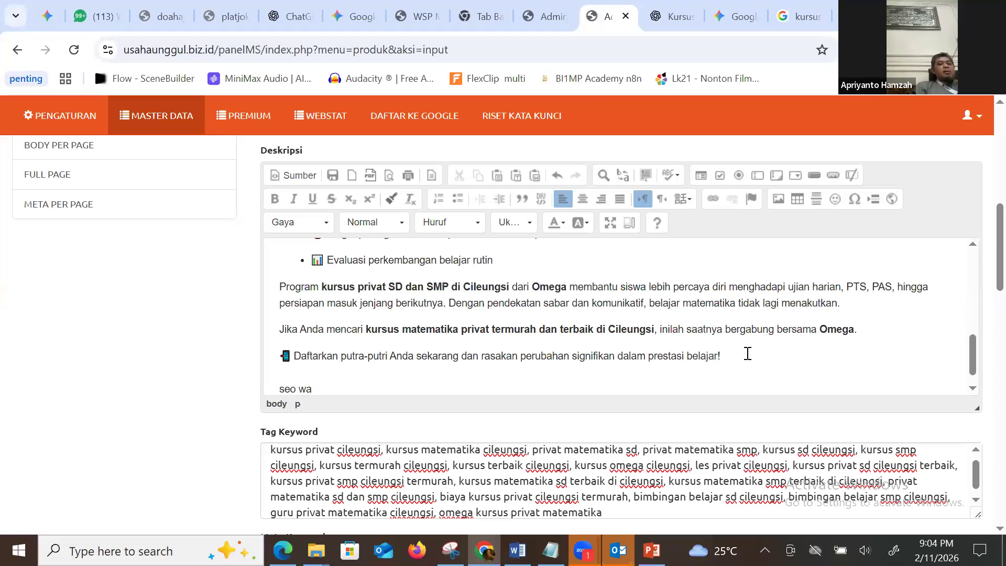
{"action": "key", "text": "Return"}
{"action": "type", "text": "seo bad"}
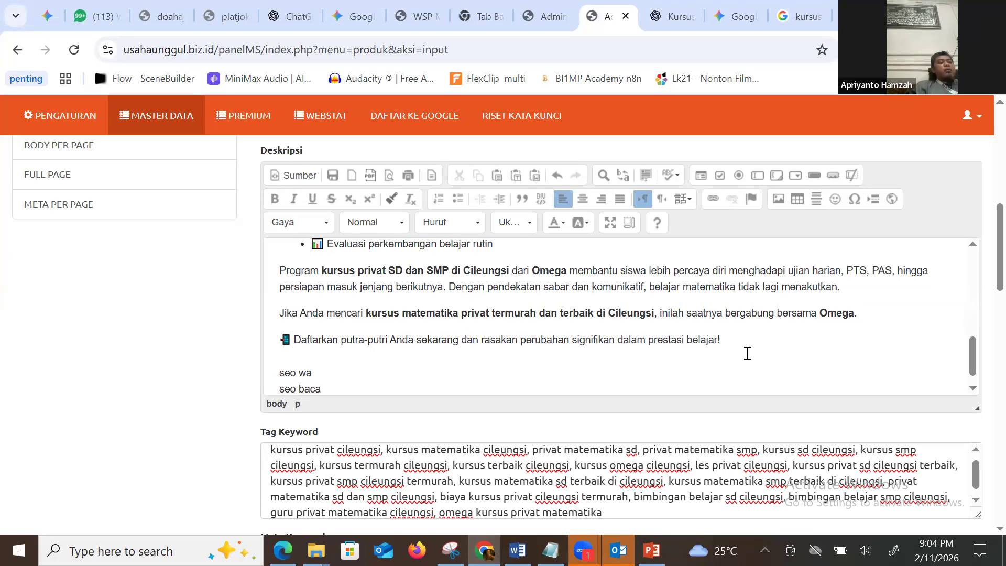
{"action": "key", "text": "Return"}
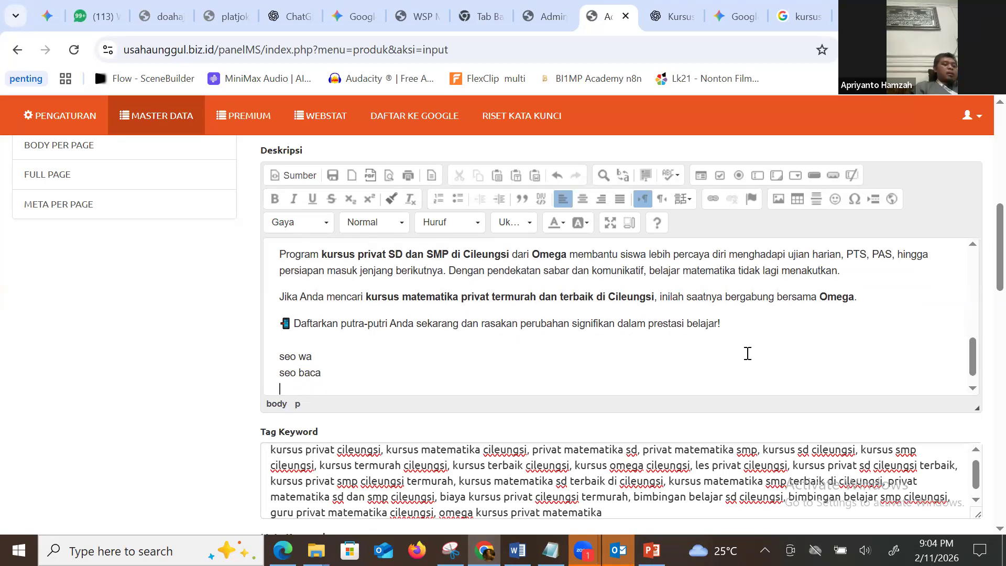
Remove the spaces so the added lines read "seowa" and "seobaca", and add the line "seodenai" below them.
{"action": "key", "text": "BackSpace"}
{"action": "key", "text": "BackSpace"}
{"action": "key", "text": "BackSpace"}
{"action": "key", "text": "BackSpace"}
{"action": "key", "text": "BackSpace"}
{"action": "key", "text": "BackSpace"}
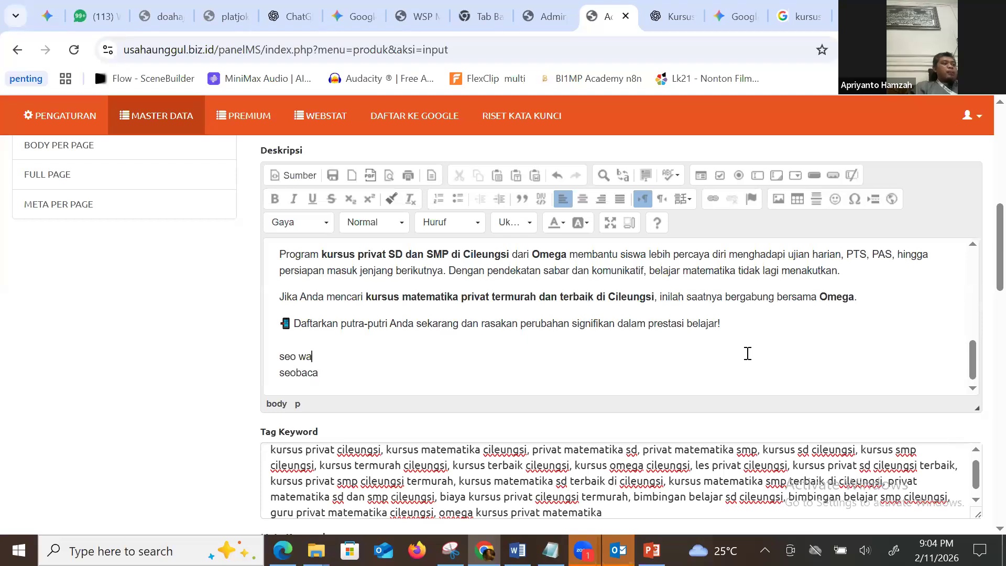
{"action": "key", "text": "BackSpace"}
{"action": "key", "text": "BackSpace"}
{"action": "type", "text": "o"}
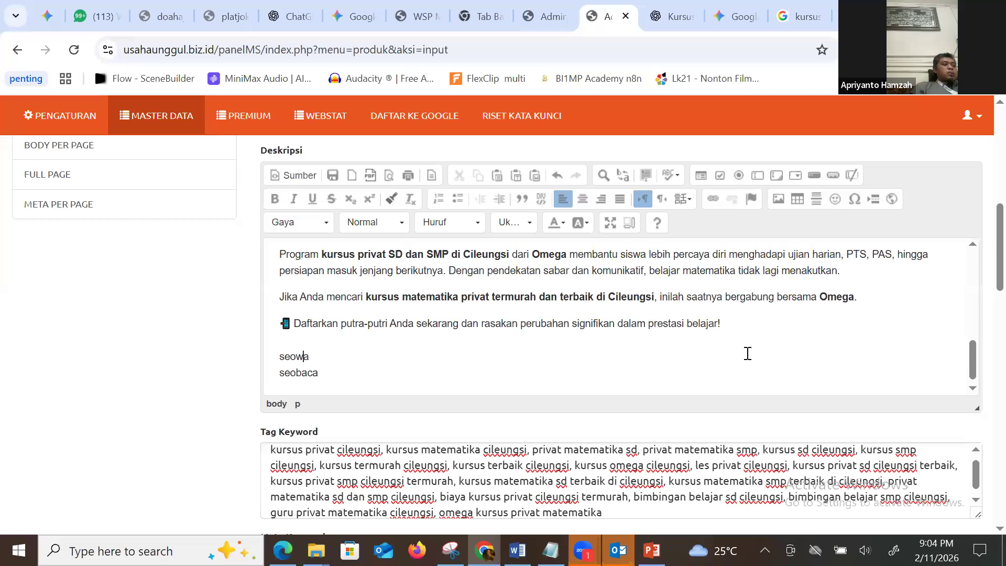
{"action": "key", "text": "Return"}
{"action": "type", "text": "seodenai"}
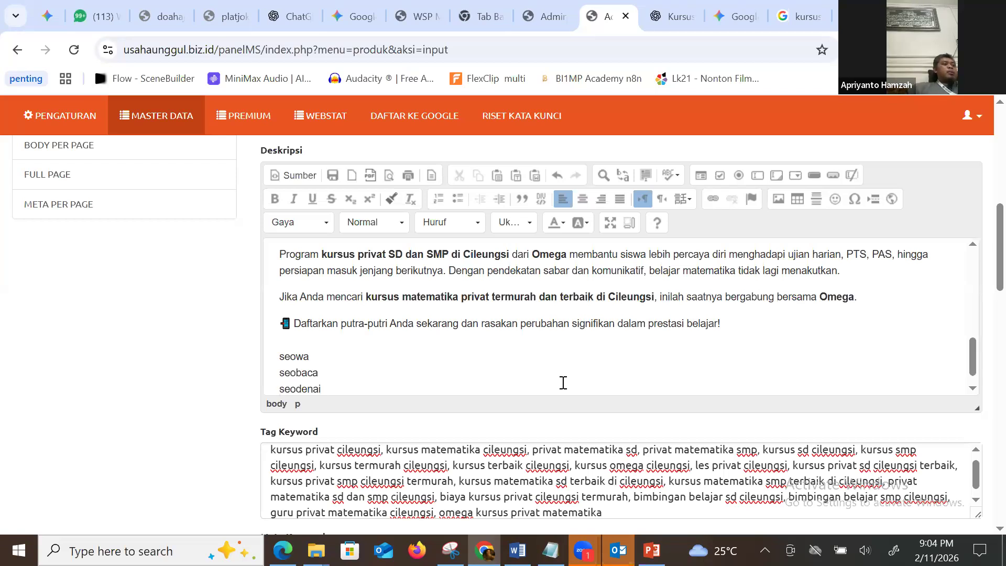
Review the filled product form from the name, image and prices through the description, tag keywords and meta fields.
{"action": "scroll", "coordinate": [524, 388], "scroll_direction": "down", "scroll_amount": 3}
{"action": "scroll", "coordinate": [404, 421], "scroll_direction": "down", "scroll_amount": 3}
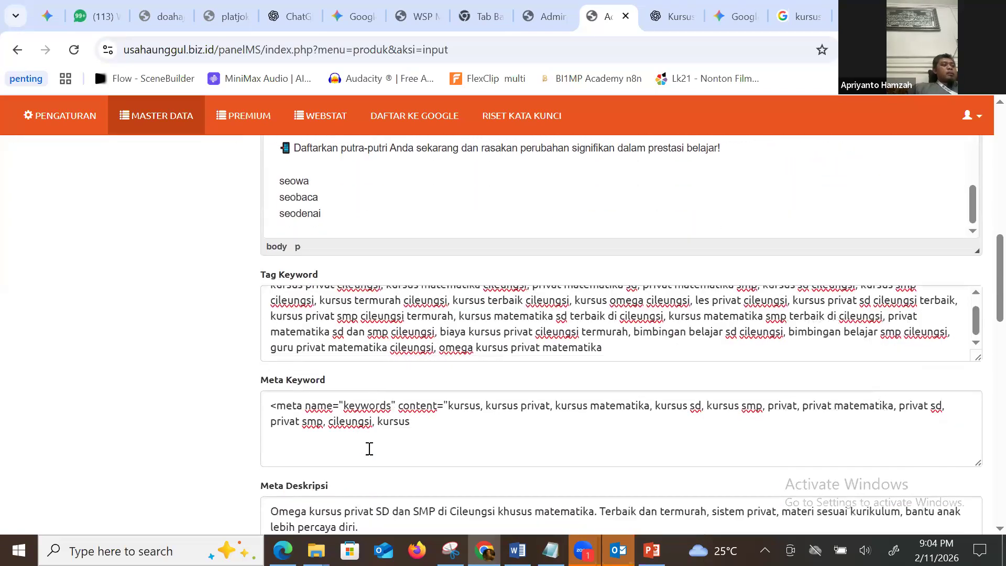
{"action": "scroll", "coordinate": [341, 299], "scroll_direction": "up", "scroll_amount": 1}
{"action": "scroll", "coordinate": [263, 250], "scroll_direction": "up", "scroll_amount": 10}
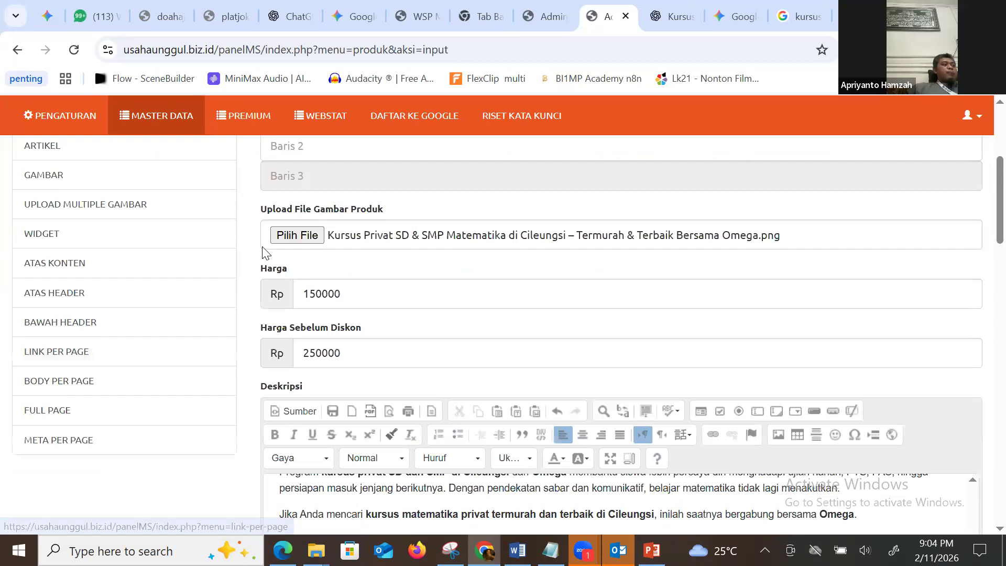
{"action": "scroll", "coordinate": [353, 254], "scroll_direction": "down", "scroll_amount": 2}
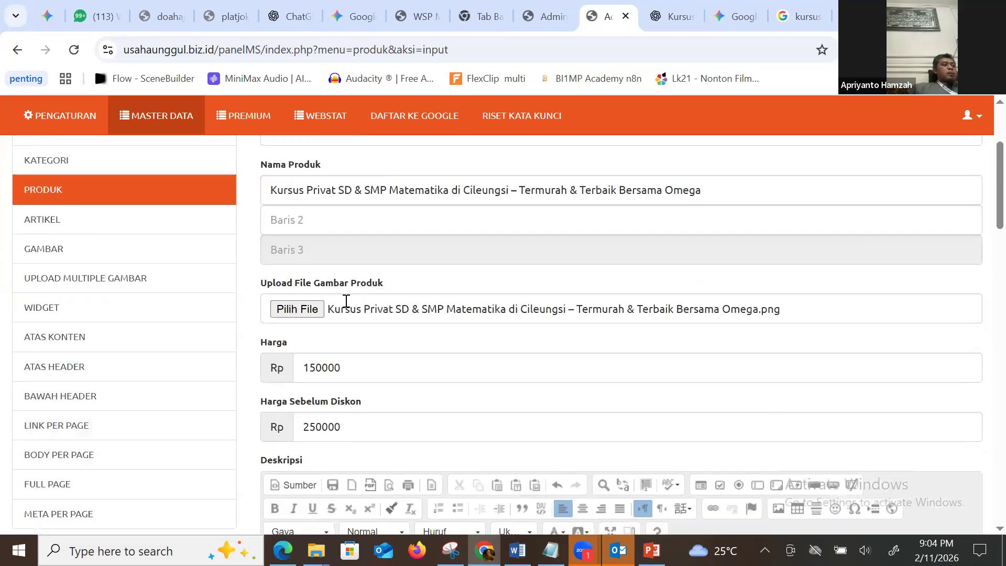
{"action": "scroll", "coordinate": [346, 362], "scroll_direction": "down", "scroll_amount": 5}
{"action": "scroll", "coordinate": [283, 414], "scroll_direction": "down", "scroll_amount": 1}
{"action": "scroll", "coordinate": [293, 387], "scroll_direction": "down", "scroll_amount": 8}
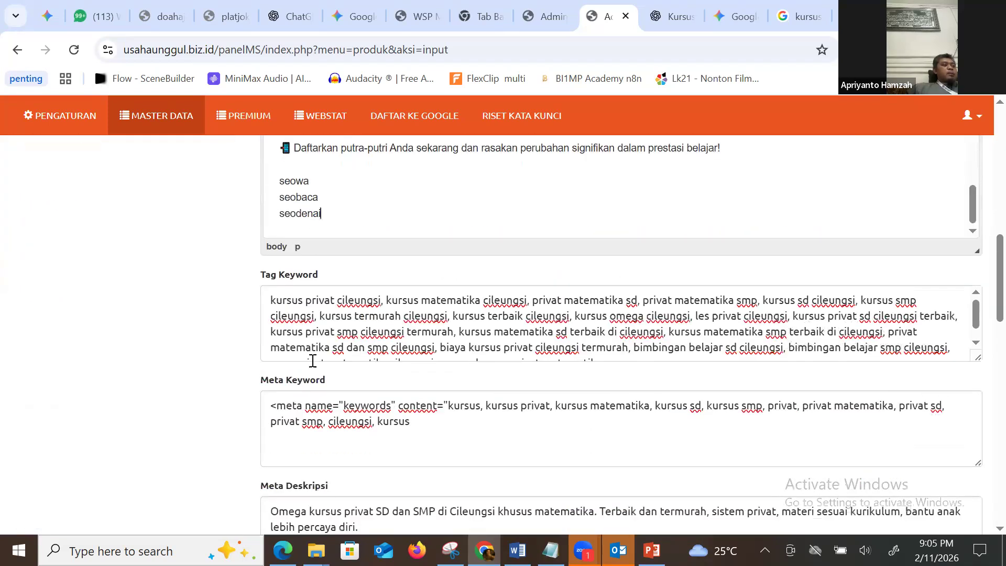
Remove the space so the hidden Google content reads "seodenai", and set the product to be shown on HOME.
{"action": "scroll", "coordinate": [335, 407], "scroll_direction": "down", "scroll_amount": 1}
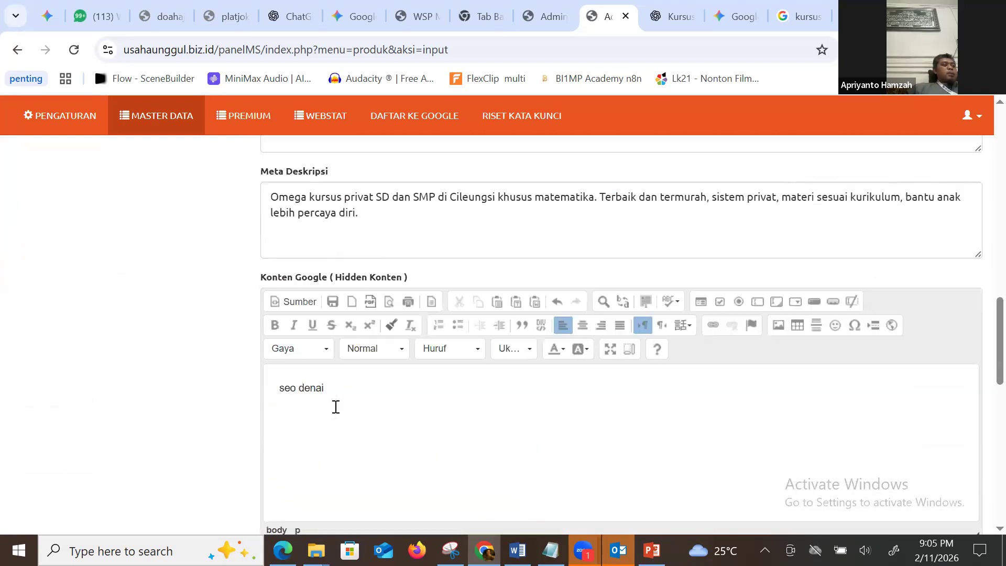
{"action": "left_click", "coordinate": [298, 385]}
{"action": "key", "text": "BackSpace"}
{"action": "scroll", "coordinate": [299, 387], "scroll_direction": "down", "scroll_amount": 4}
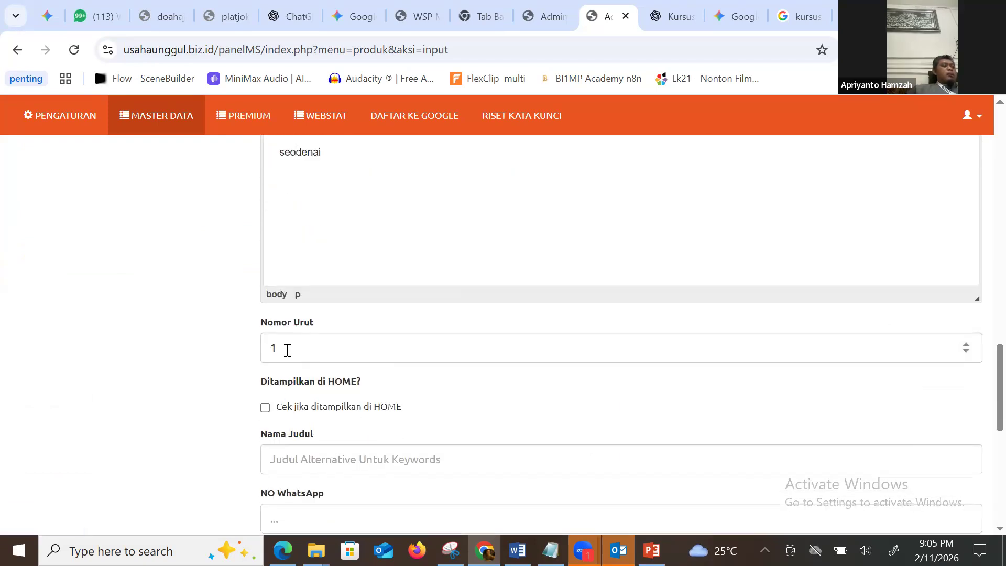
{"action": "left_click", "coordinate": [266, 411]}
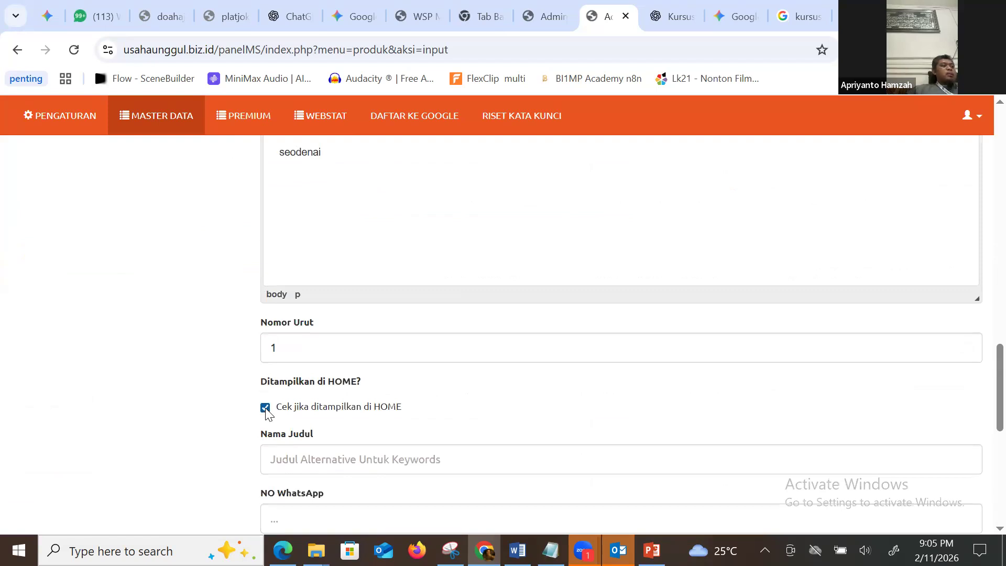
{"action": "left_click", "coordinate": [538, 15]}
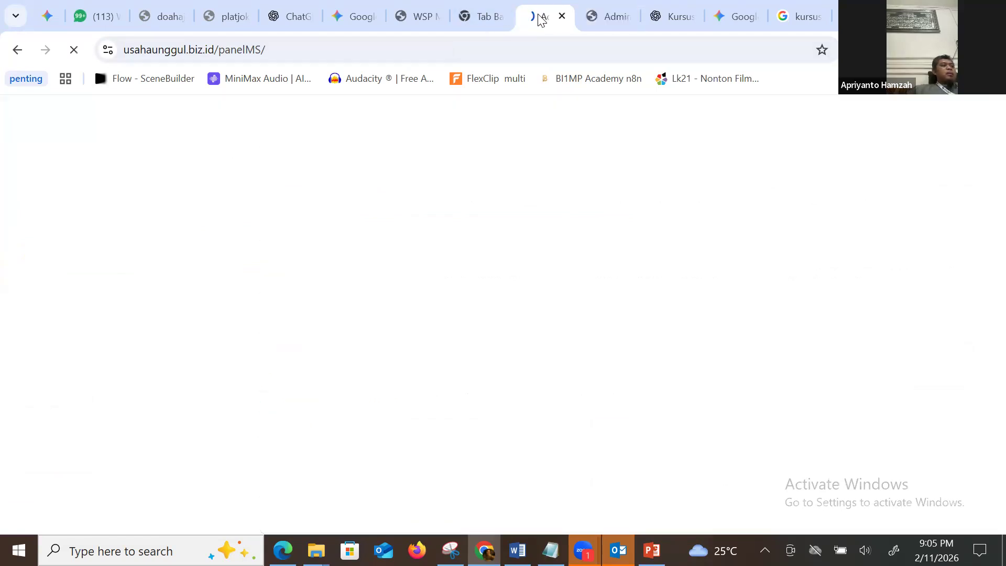
{"action": "left_click", "coordinate": [591, 21]}
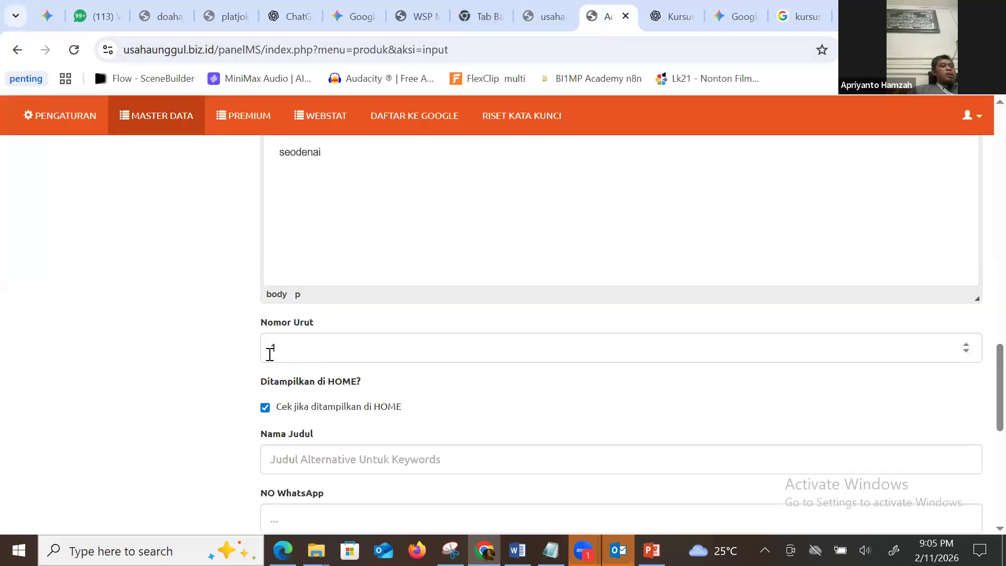
Enter "seodenai" as the alternative title under Nama Judul.
{"action": "scroll", "coordinate": [262, 359], "scroll_direction": "down", "scroll_amount": 3}
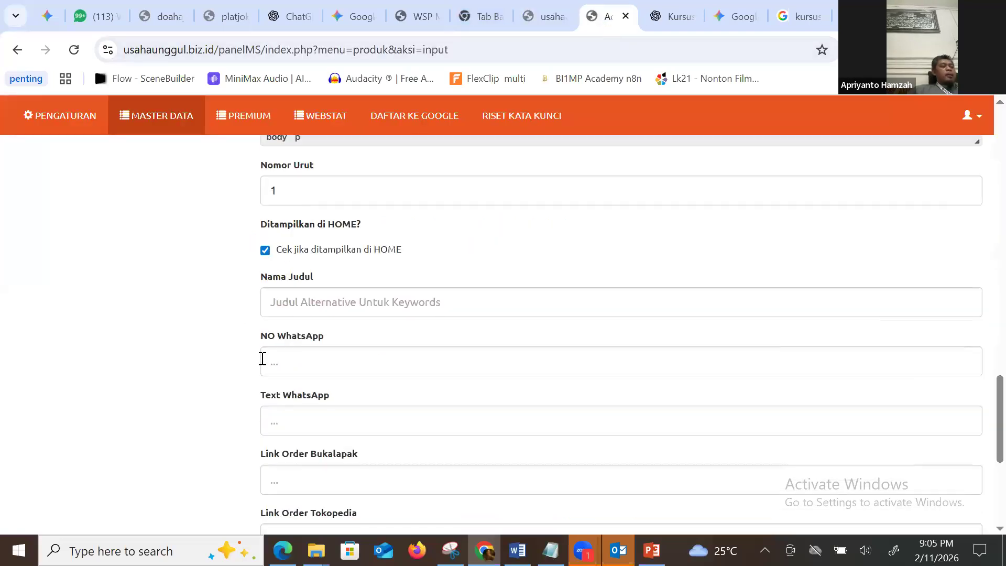
{"action": "left_click", "coordinate": [311, 302]}
{"action": "type", "text": "seo"}
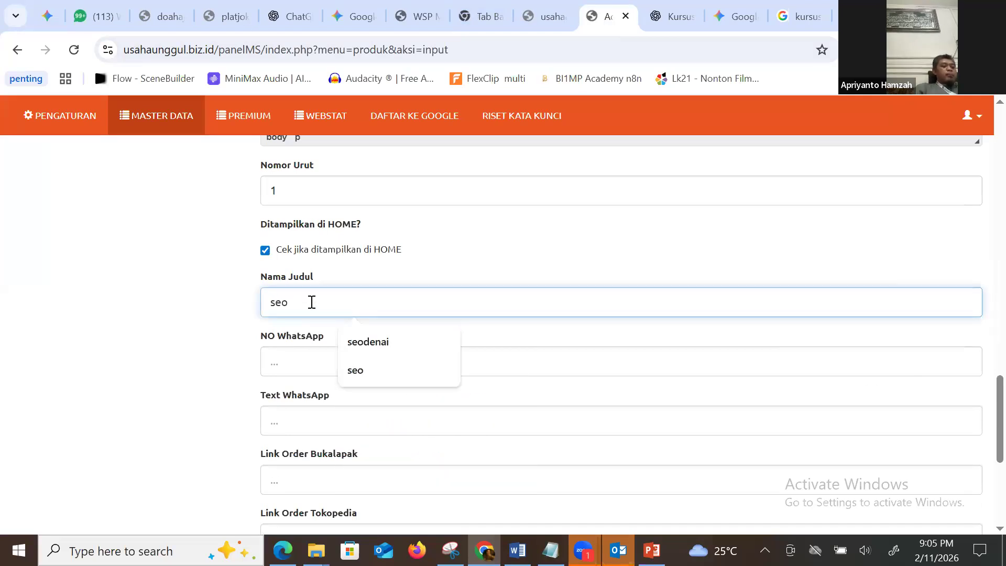
{"action": "key", "text": "Down"}
{"action": "key", "text": "Return"}
{"action": "scroll", "coordinate": [321, 337], "scroll_direction": "down", "scroll_amount": 1}
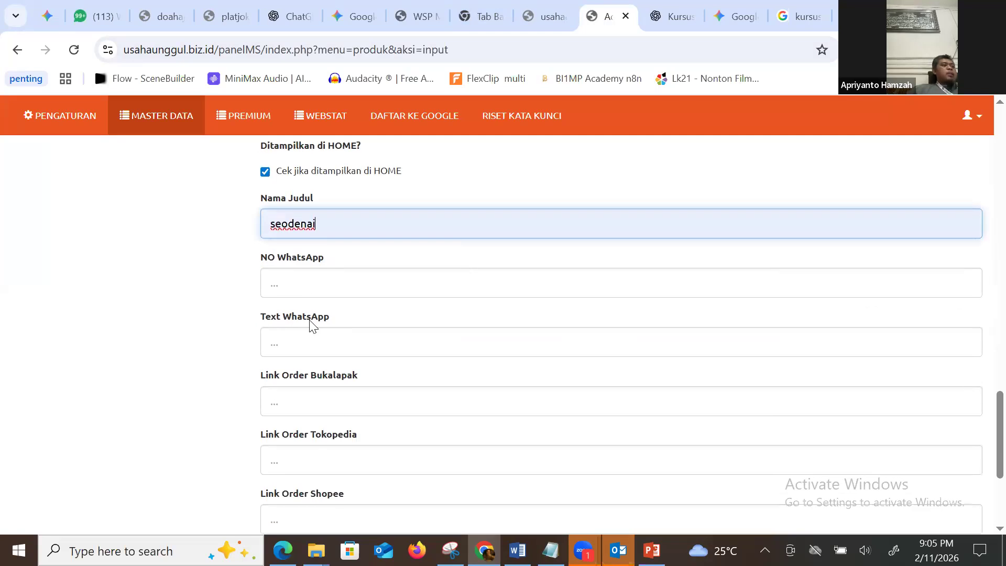
Check the "seowa" line at the end of the description and fill in the contact's WhatsApp number from the saved entries.
{"action": "scroll", "coordinate": [252, 284], "scroll_direction": "up", "scroll_amount": 10}
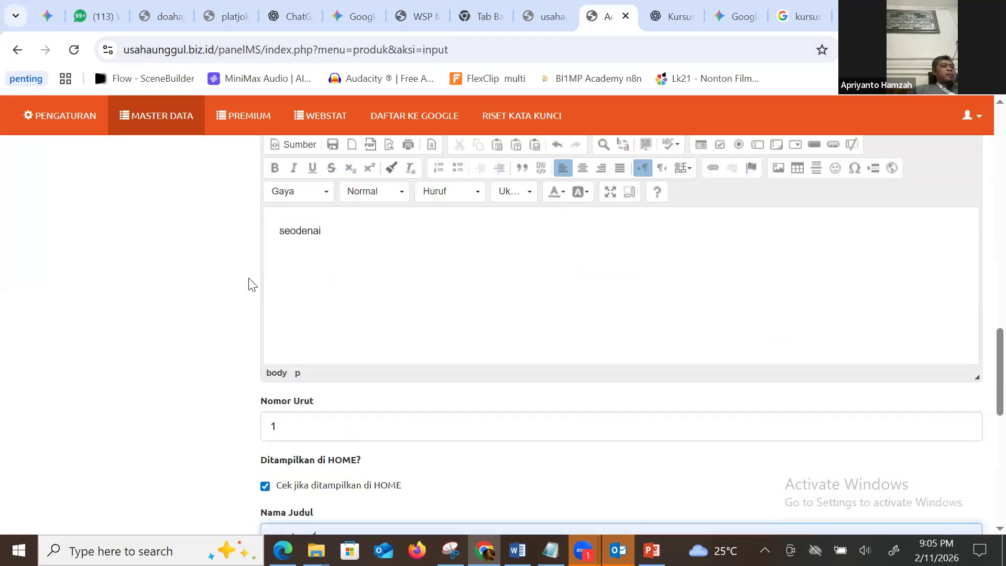
{"action": "scroll", "coordinate": [254, 283], "scroll_direction": "up", "scroll_amount": 6}
{"action": "left_click_drag", "start_coordinate": [316, 261], "coordinate": [278, 257]}
{"action": "scroll", "coordinate": [286, 317], "scroll_direction": "down", "scroll_amount": 15}
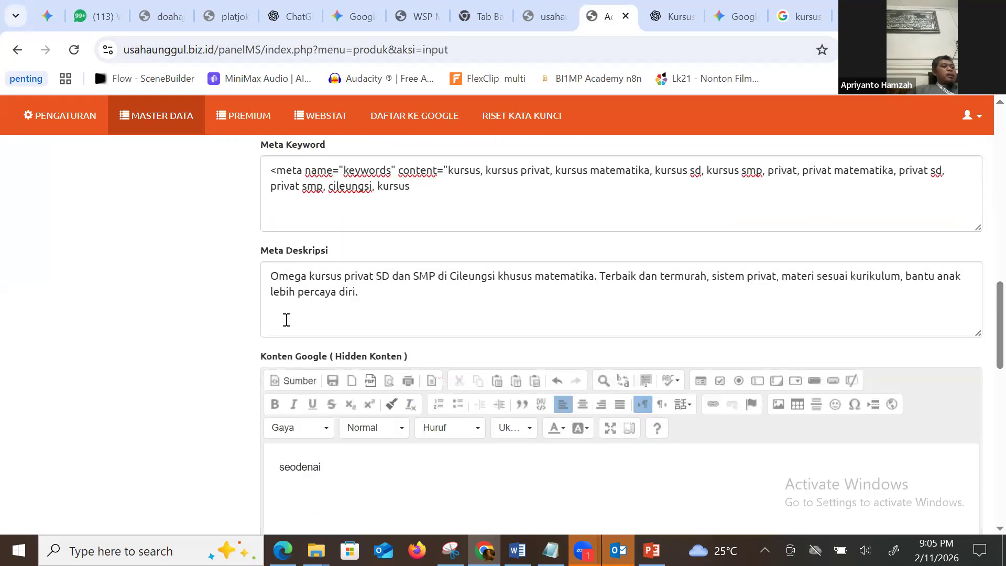
{"action": "scroll", "coordinate": [285, 336], "scroll_direction": "down", "scroll_amount": 4}
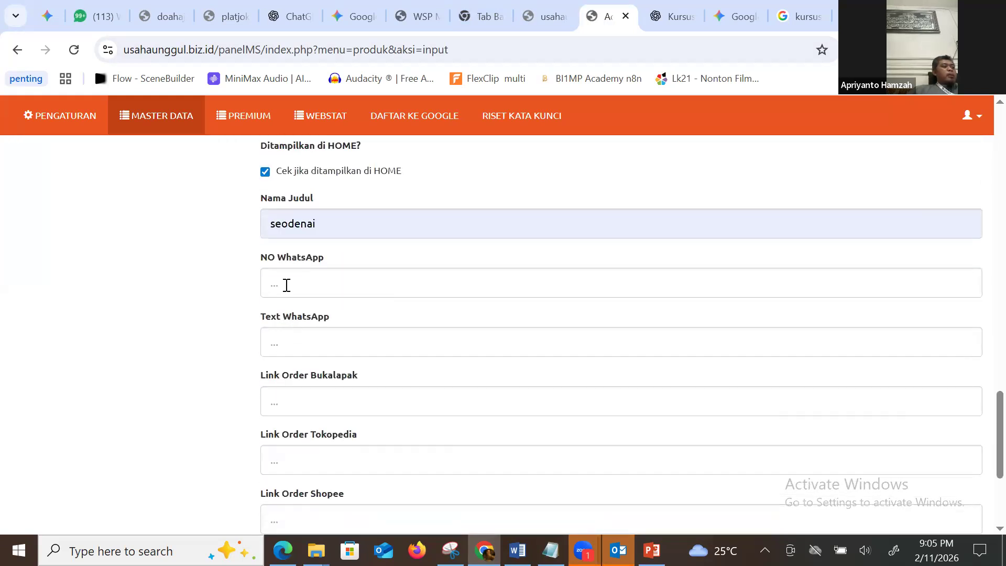
{"action": "left_click", "coordinate": [280, 285]}
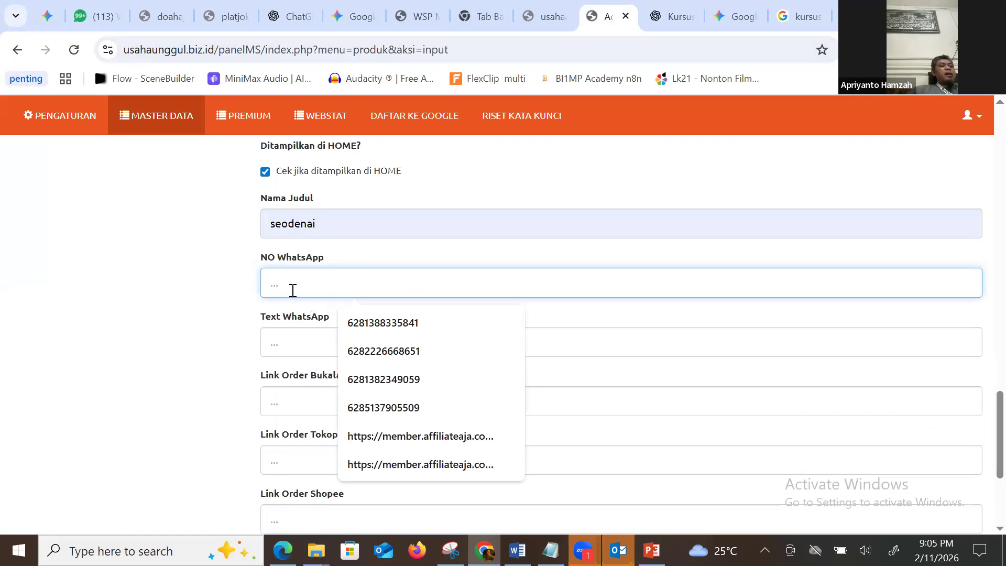
{"action": "left_click", "coordinate": [376, 325]}
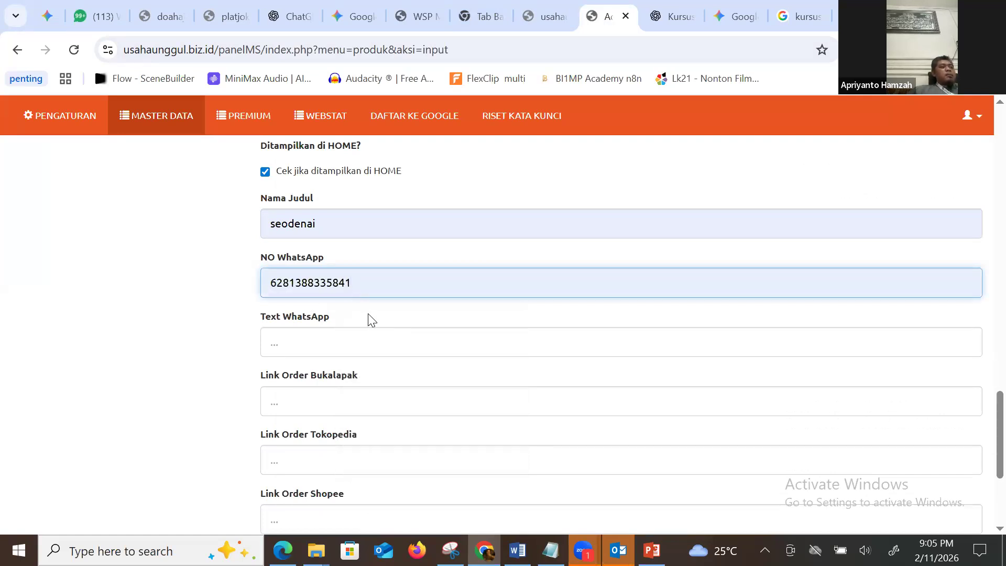
Set the WhatsApp text to "saya ingin tau tentang kursus privat matematika sd smp, saya dapt info dari web usaha unggul".
{"action": "scroll", "coordinate": [323, 283], "scroll_direction": "down", "scroll_amount": 2}
{"action": "left_click", "coordinate": [322, 266]}
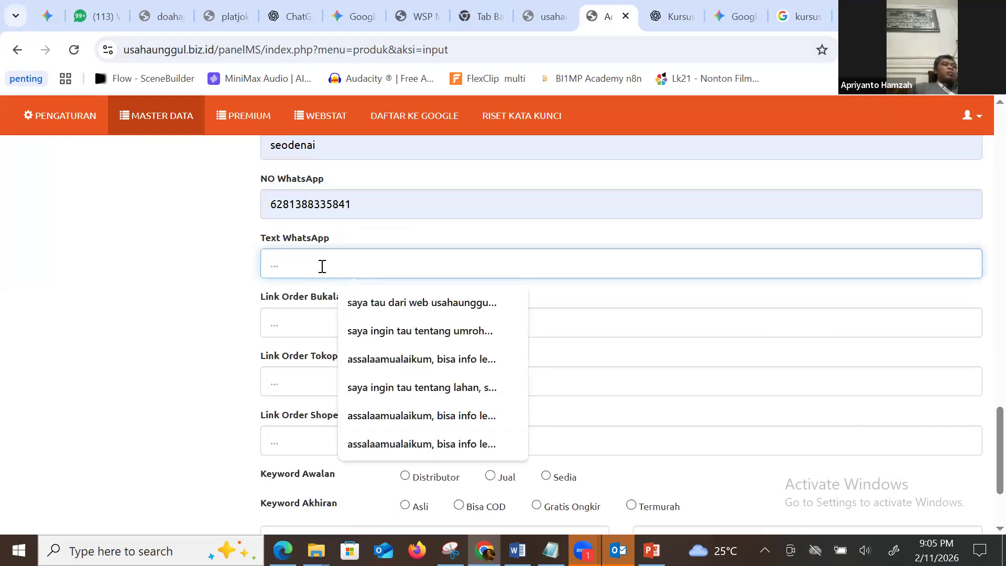
{"action": "scroll", "coordinate": [336, 234], "scroll_direction": "up", "scroll_amount": 15}
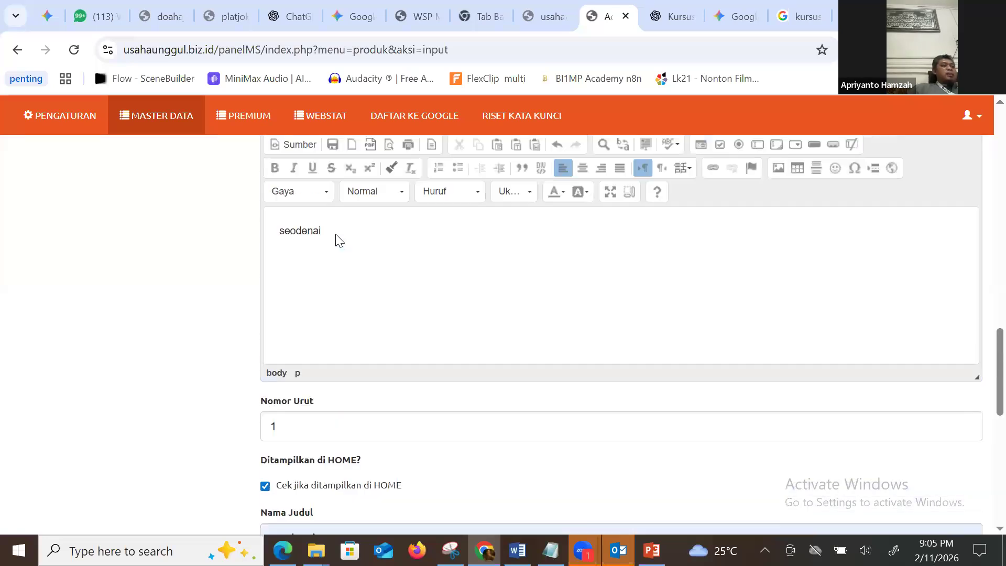
{"action": "scroll", "coordinate": [336, 239], "scroll_direction": "up", "scroll_amount": 5}
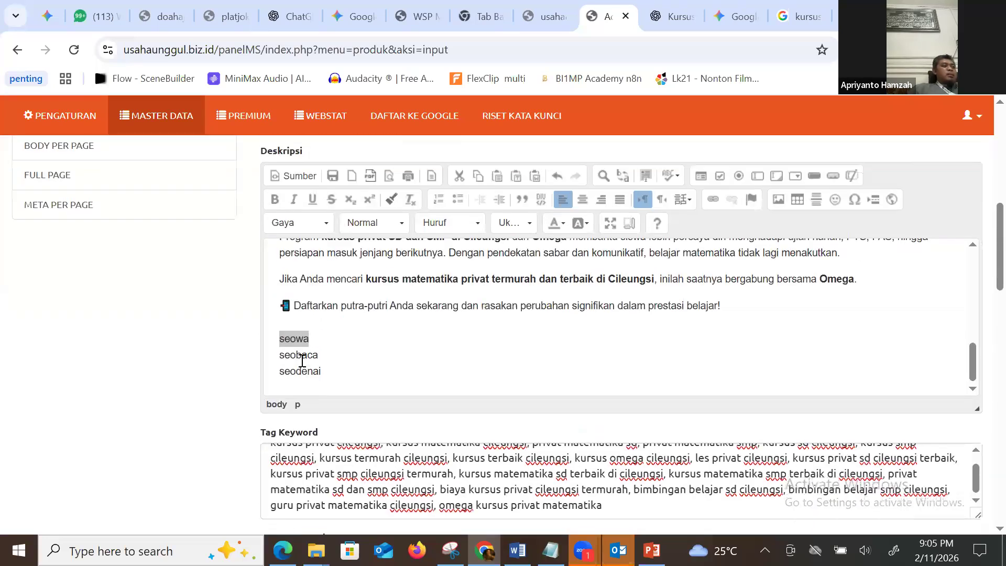
{"action": "scroll", "coordinate": [301, 351], "scroll_direction": "down", "scroll_amount": 1}
{"action": "scroll", "coordinate": [301, 350], "scroll_direction": "down", "scroll_amount": 10}
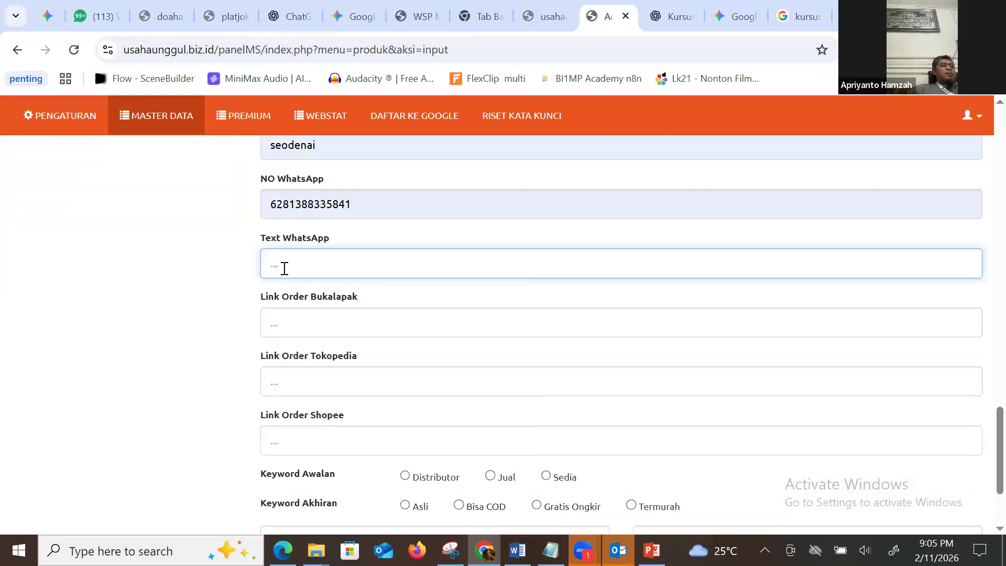
{"action": "type", "text": "saya ingin "}
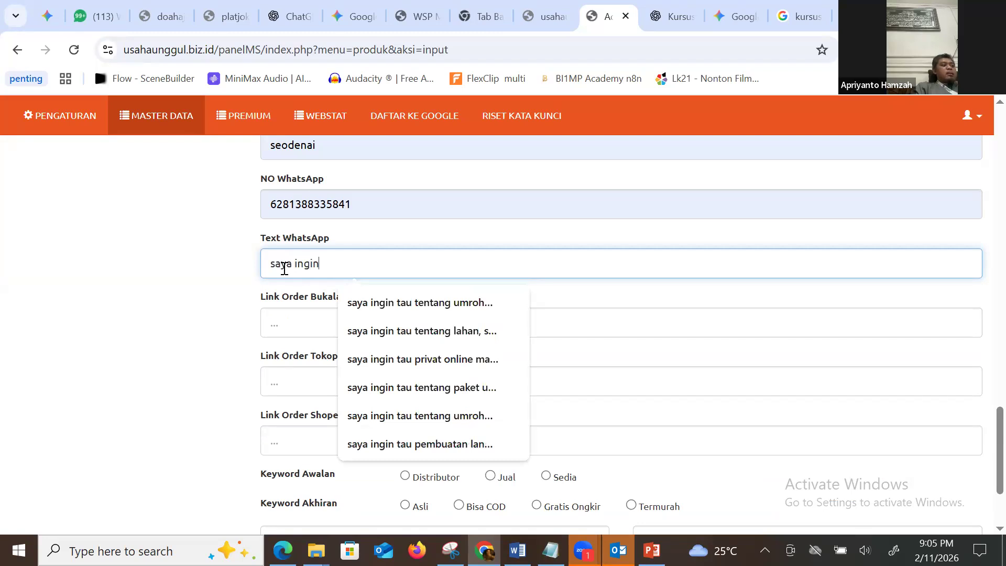
{"action": "type", "text": "tau tentang kursu"}
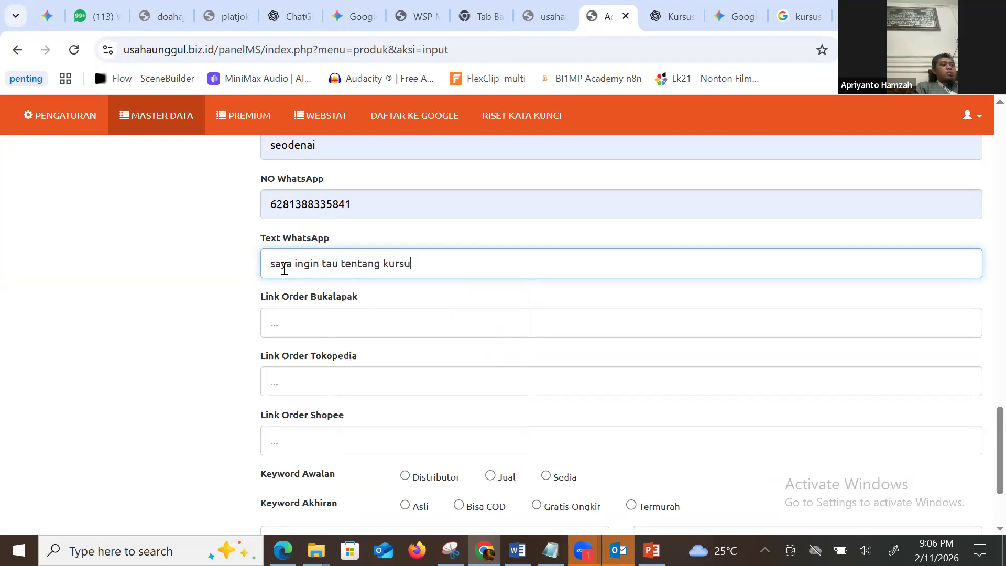
{"action": "type", "text": "s privat matematika "}
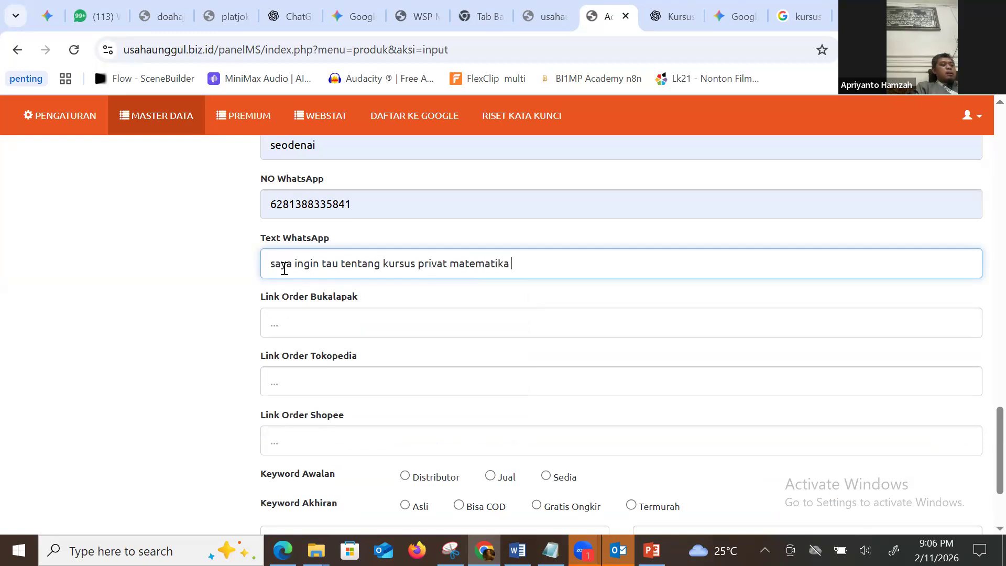
{"action": "type", "text": "sd smp"}
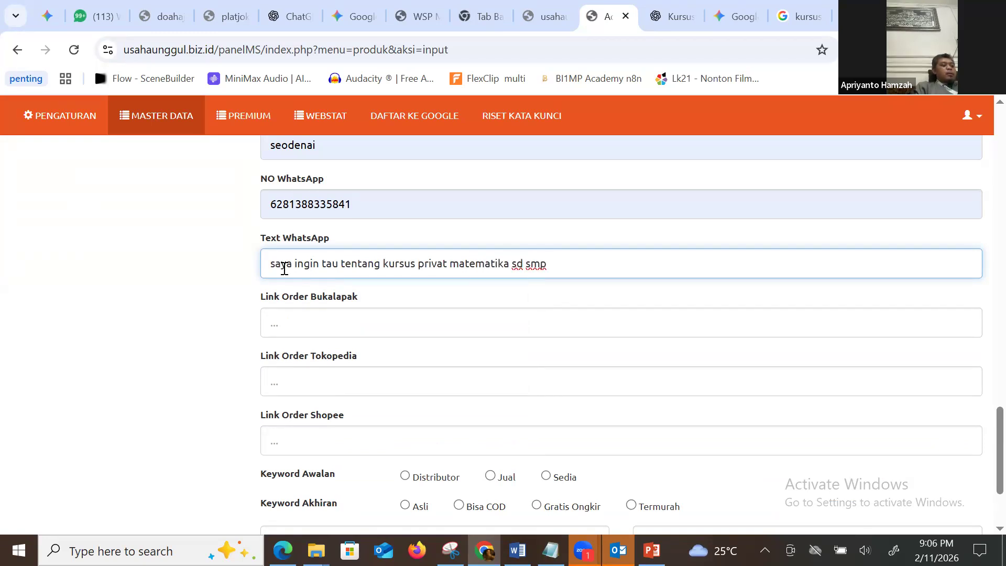
{"action": "type", "text": ", saya dap"}
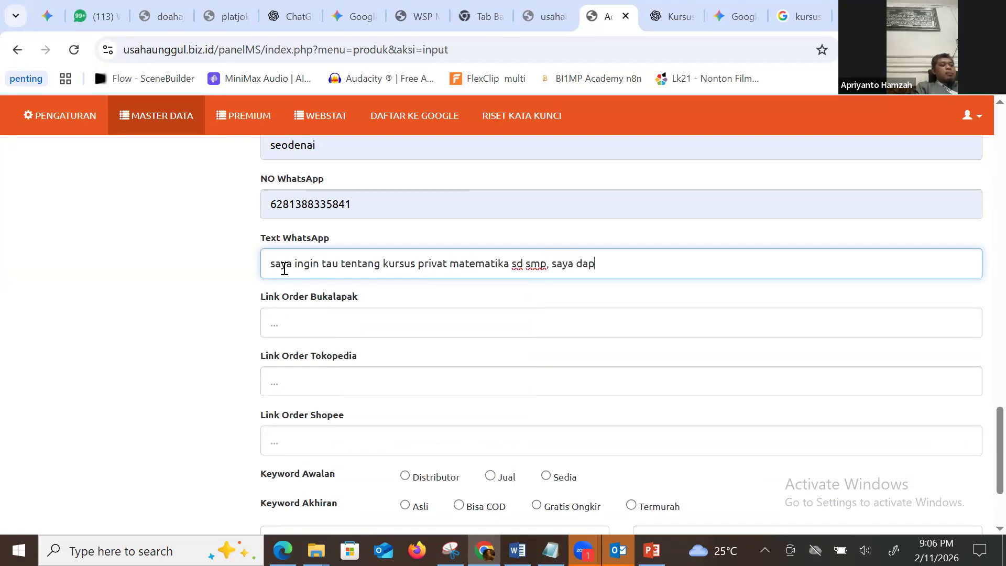
{"action": "type", "text": "t info dari web"}
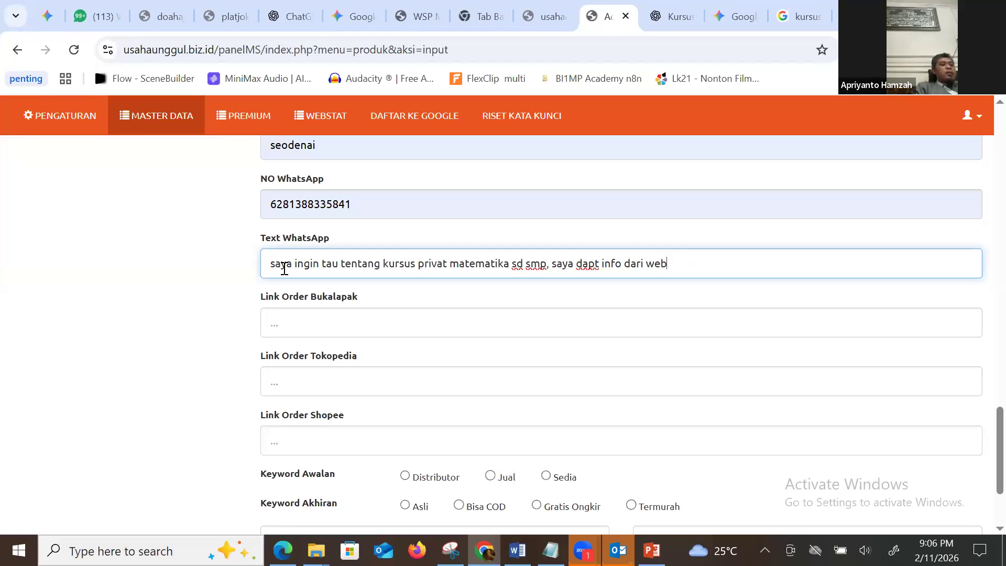
{"action": "type", "text": "usah usha"}
{"action": "key", "text": "BackSpace"}
{"action": "key", "text": "BackSpace"}
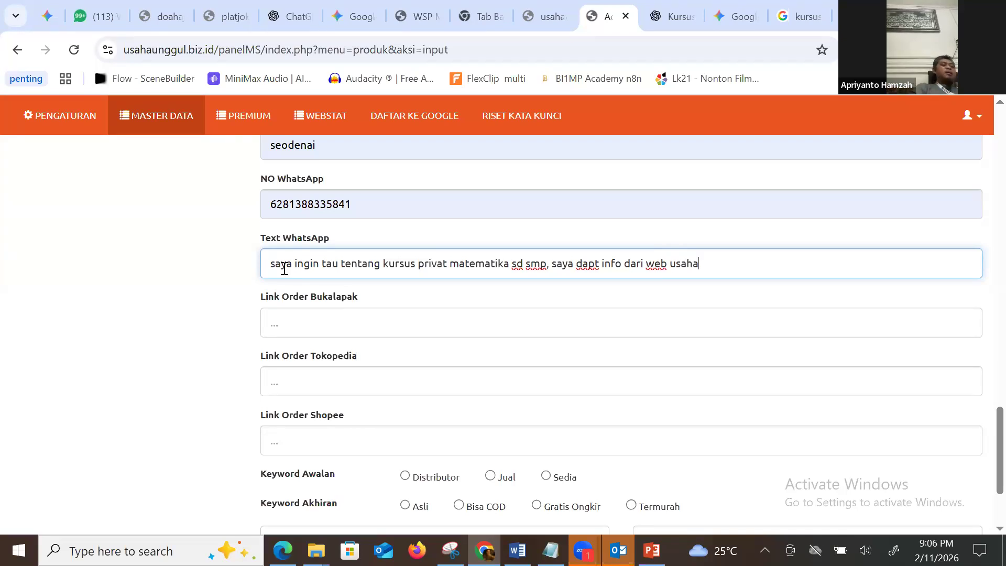
{"action": "type", "text": "aha unggul"}
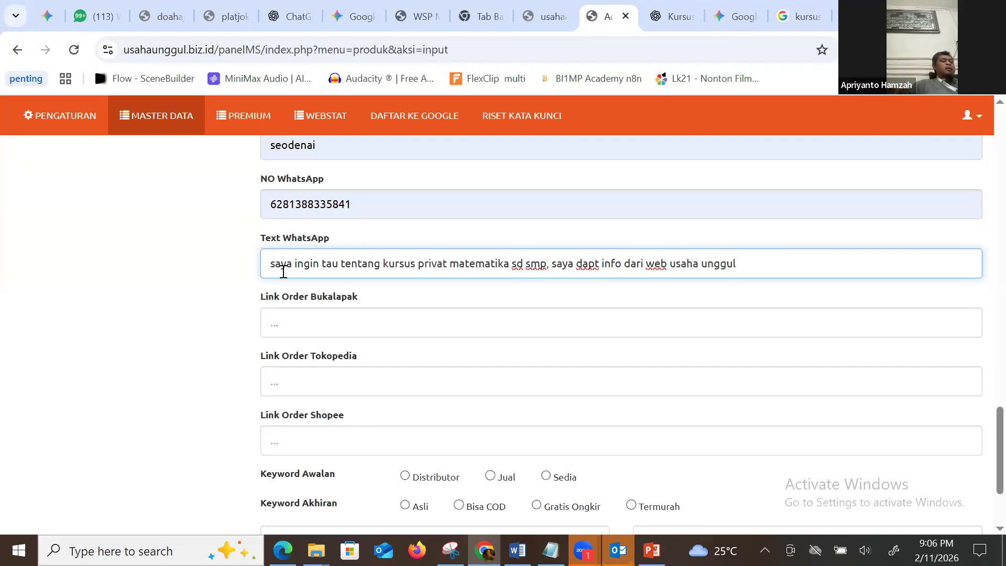
Choose Termurah as the keyword suffix and JAWA BARAT as the province.
{"action": "scroll", "coordinate": [283, 272], "scroll_direction": "down", "scroll_amount": 3}
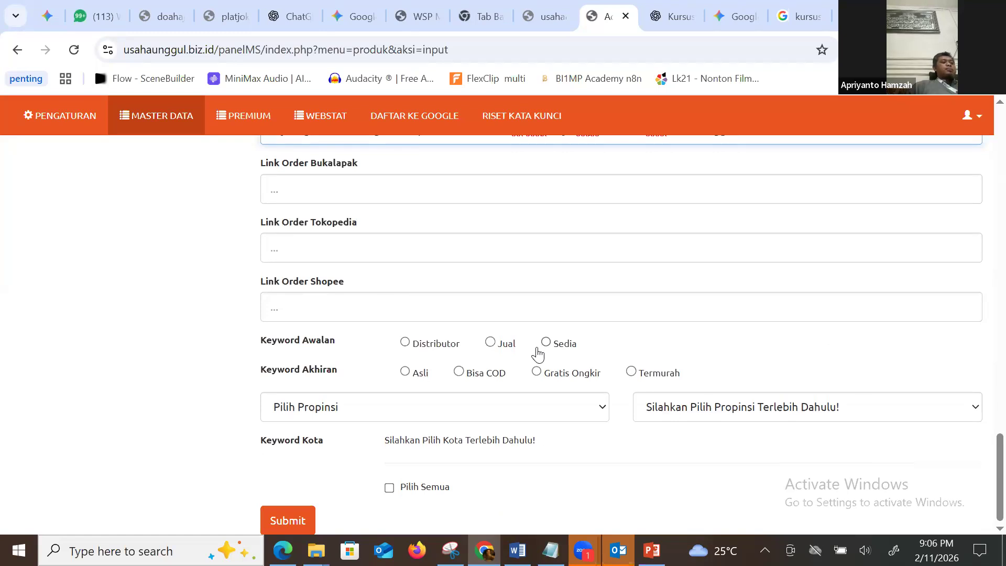
{"action": "left_click", "coordinate": [631, 371]}
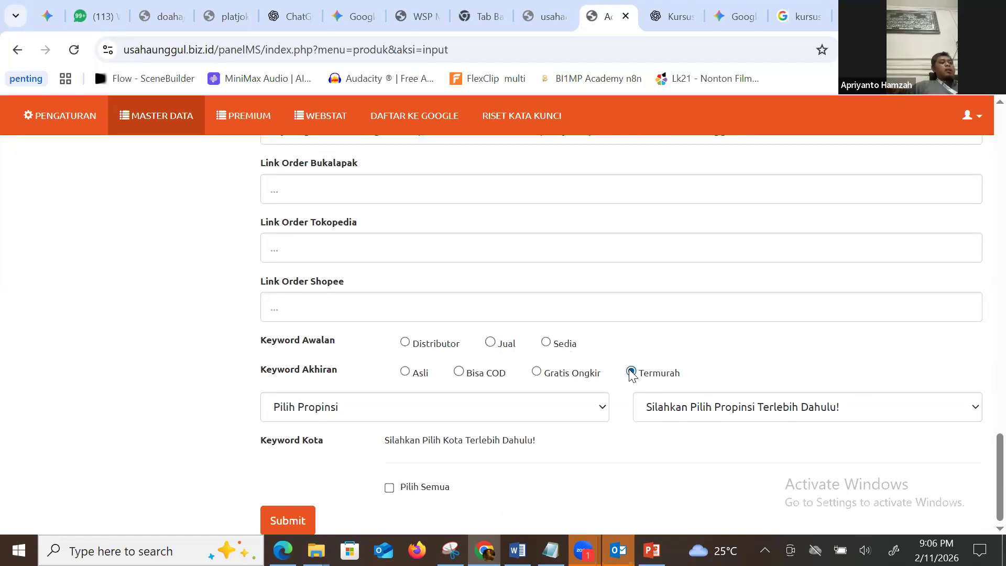
{"action": "left_click", "coordinate": [591, 414]}
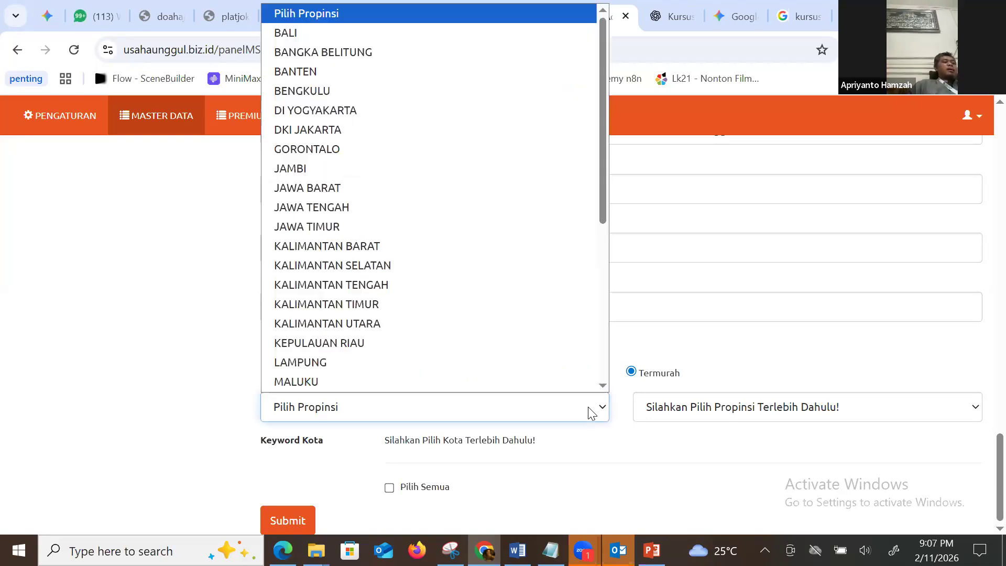
{"action": "scroll", "coordinate": [487, 341], "scroll_direction": "down", "scroll_amount": 1}
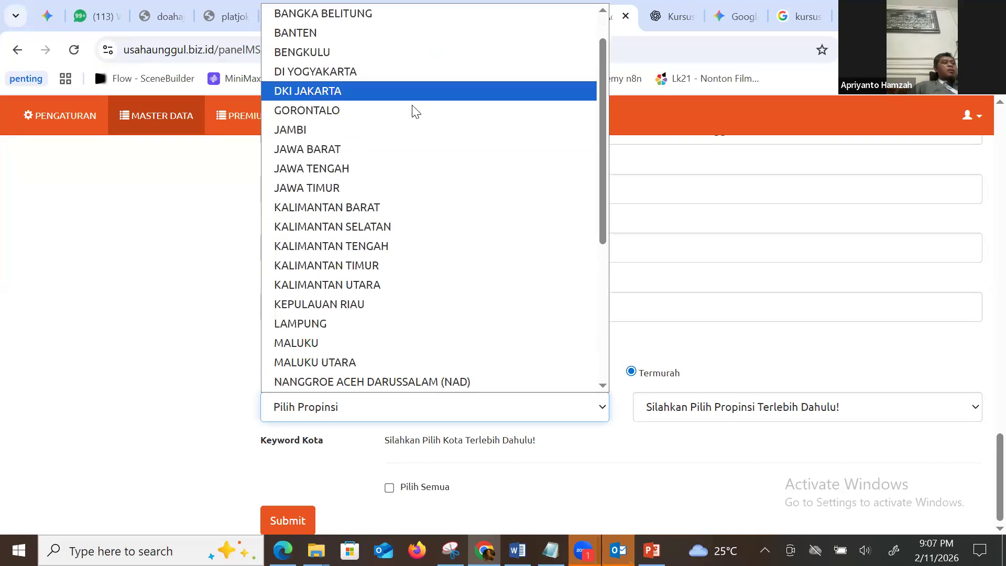
{"action": "left_click", "coordinate": [408, 150]}
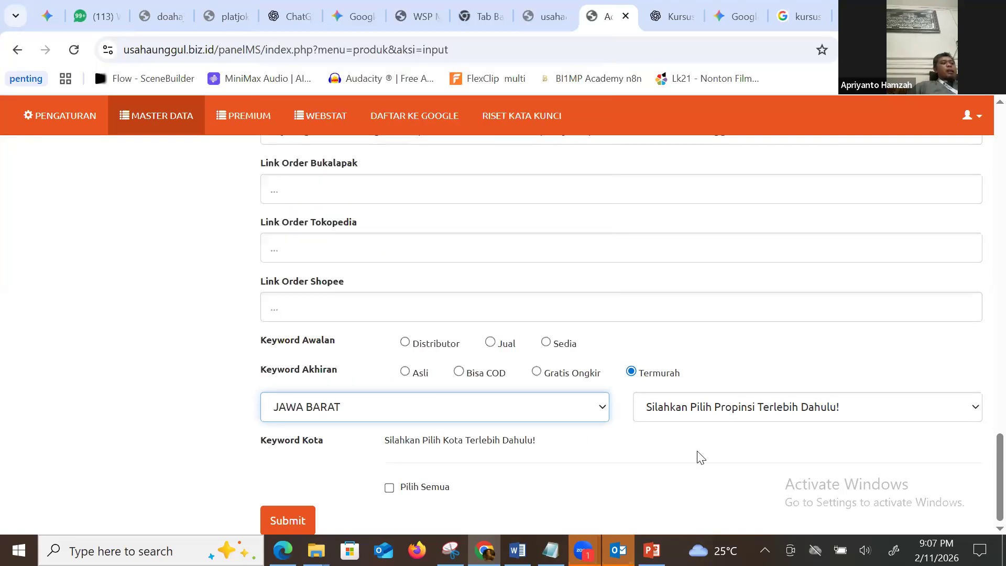
Try to choose a city for the JAWA BARAT province.
{"action": "left_click", "coordinate": [767, 417]}
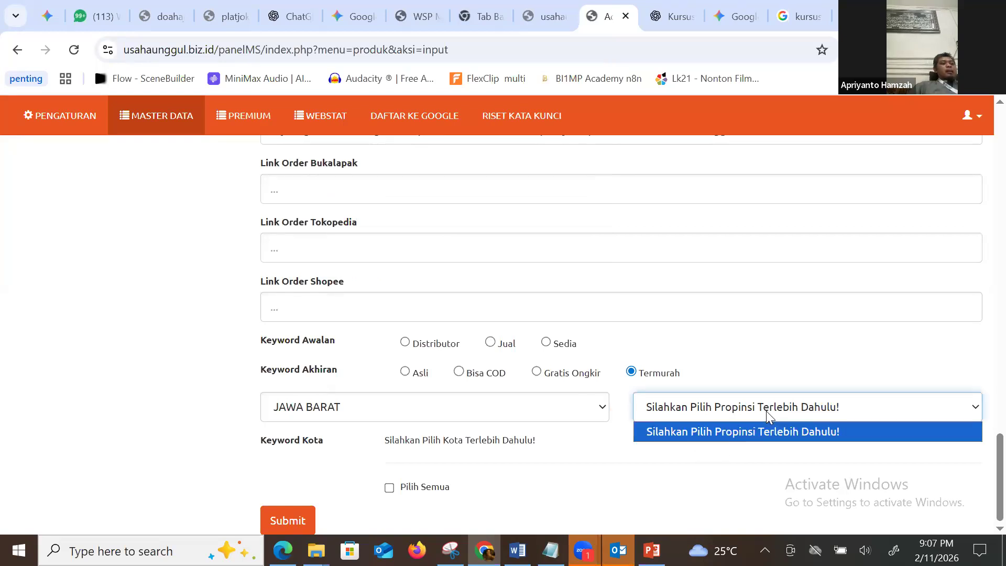
{"action": "left_click", "coordinate": [959, 396]}
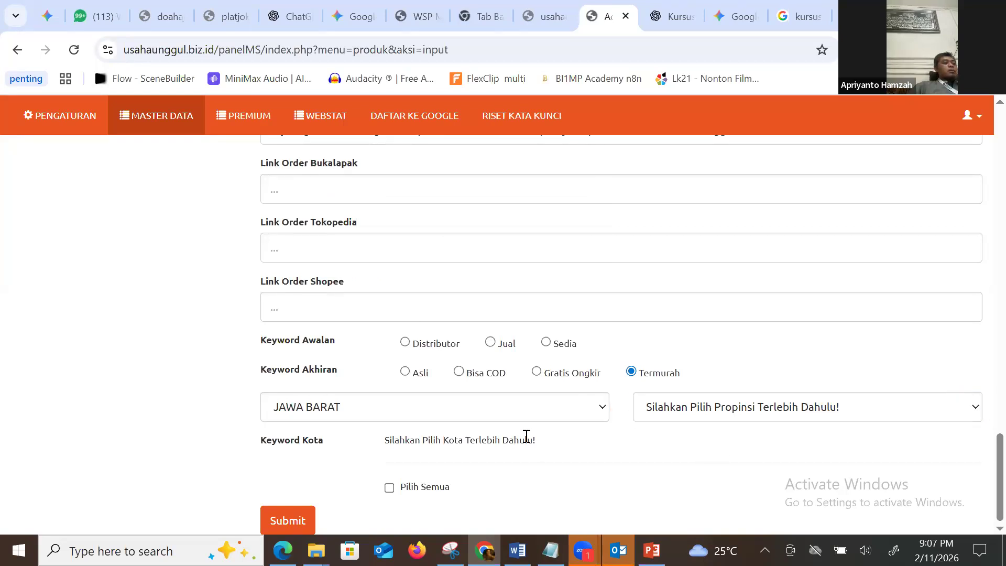
{"action": "left_click", "coordinate": [653, 420]}
{"action": "left_click", "coordinate": [644, 426]}
Enable Pilih Semua for the city keywords and submit the product form.
{"action": "left_click", "coordinate": [389, 488]}
{"action": "left_click", "coordinate": [294, 520]}
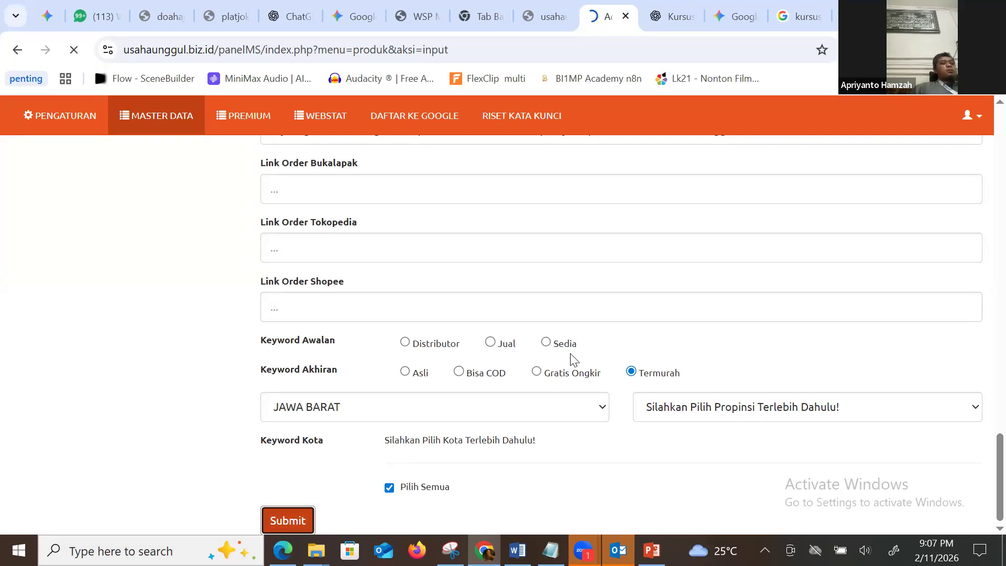
{"action": "scroll", "coordinate": [326, 352], "scroll_direction": "up", "scroll_amount": 15}
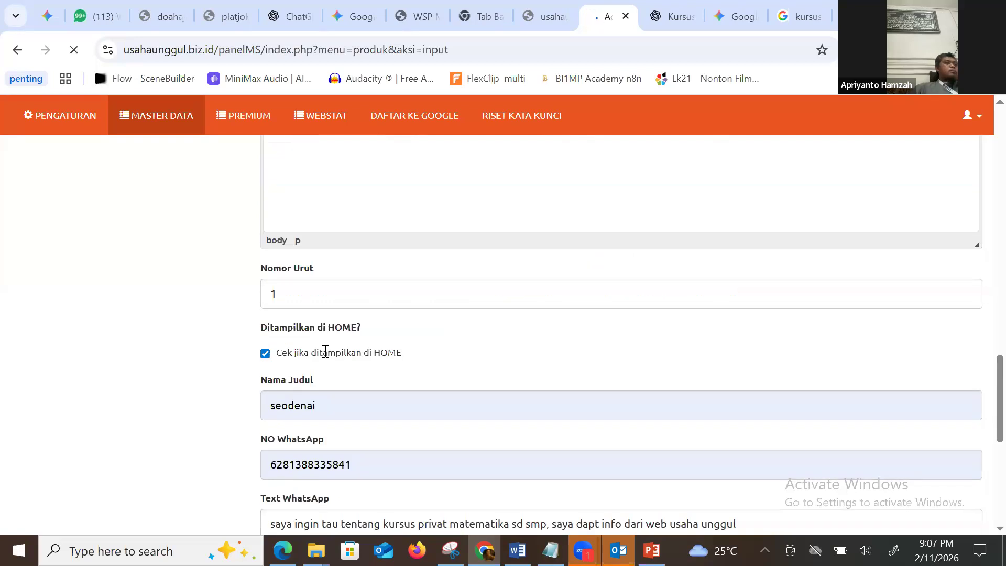
{"action": "scroll", "coordinate": [326, 352], "scroll_direction": "down", "scroll_amount": 15}
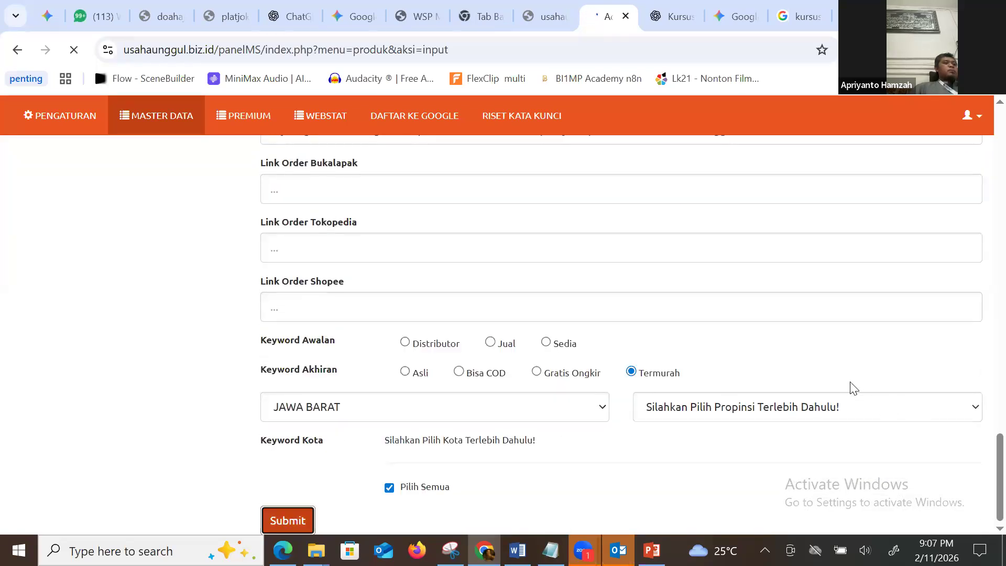
{"action": "scroll", "coordinate": [851, 388], "scroll_direction": "up", "scroll_amount": 3}
{"action": "scroll", "coordinate": [852, 388], "scroll_direction": "up", "scroll_amount": 10}
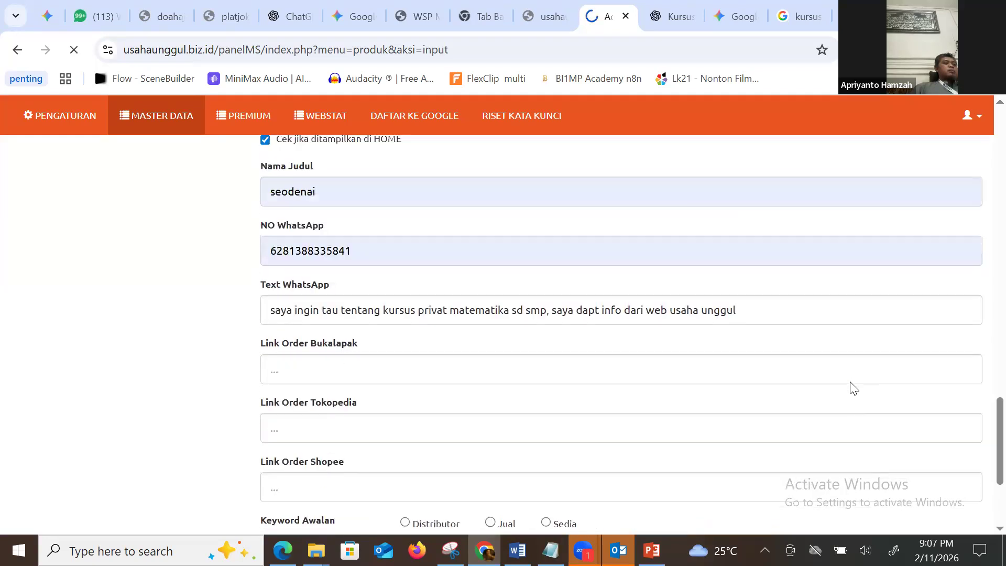
{"action": "scroll", "coordinate": [840, 379], "scroll_direction": "up", "scroll_amount": 6}
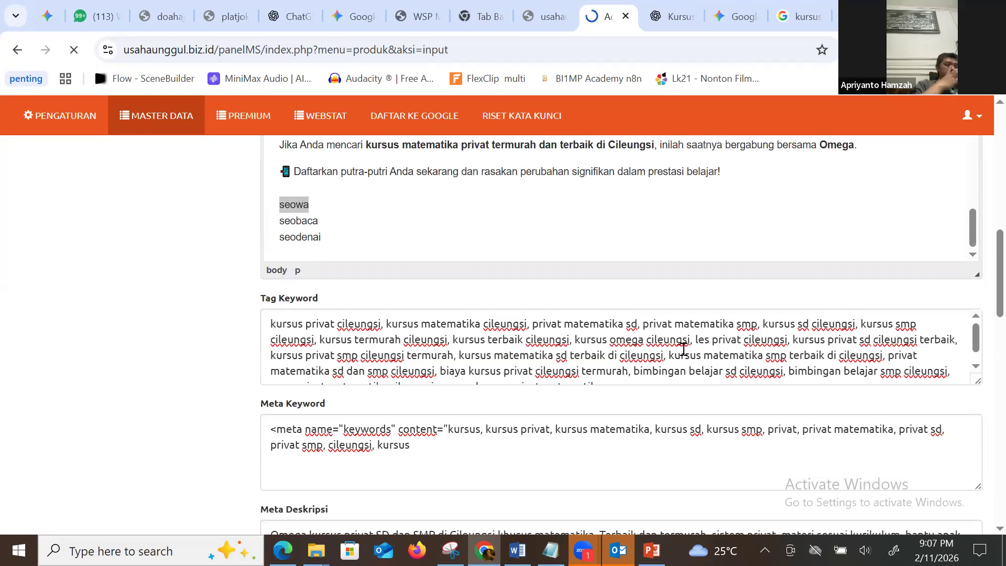
Load usahaunggul.biz.id/panelMS/ again in its separate browser tab and return to the product form's tab to check the submission.
{"action": "left_click", "coordinate": [534, 12]}
{"action": "left_click", "coordinate": [392, 46]}
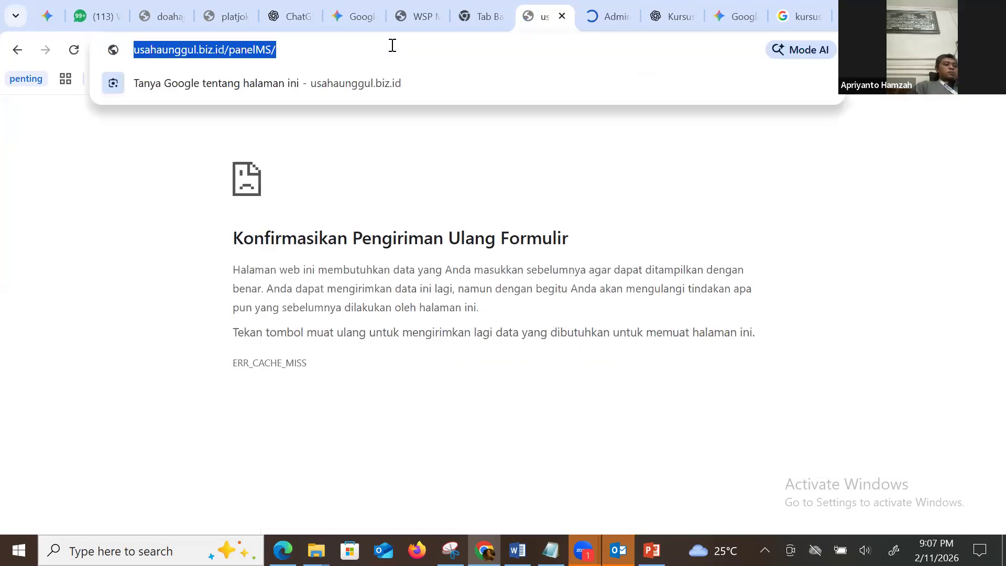
{"action": "key", "text": "Return"}
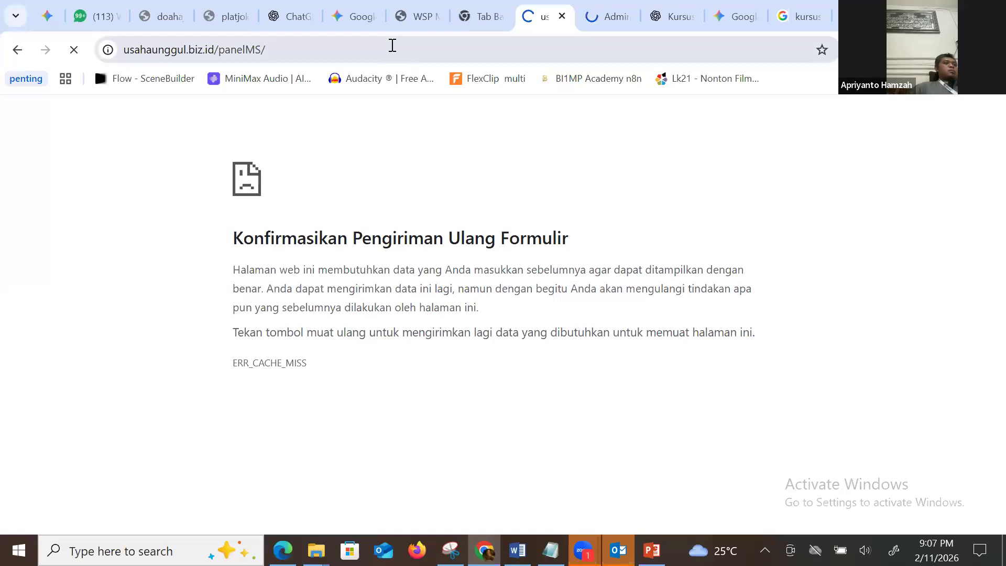
{"action": "left_click", "coordinate": [596, 14]}
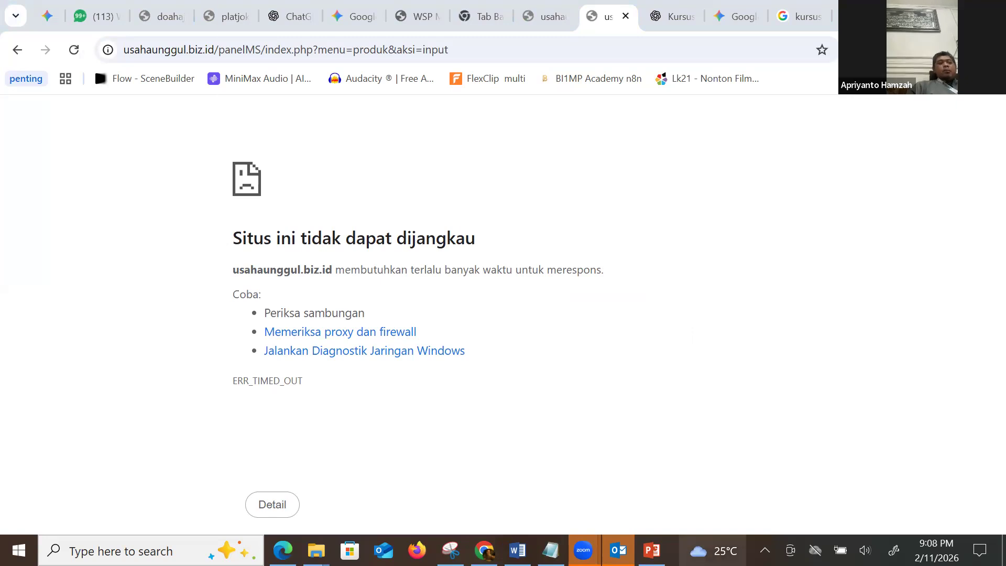
{"action": "mouse_move", "coordinate": [713, 550]}
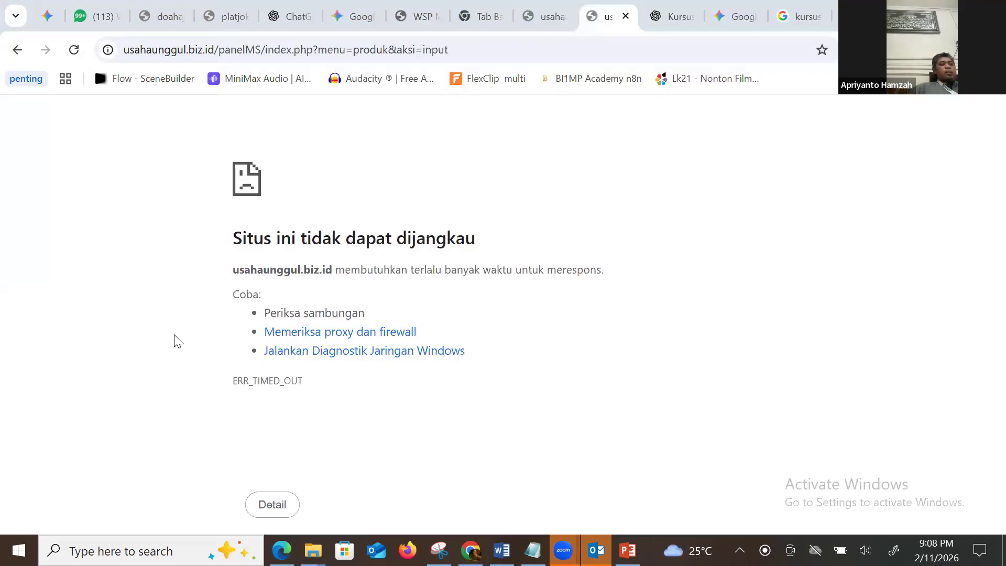